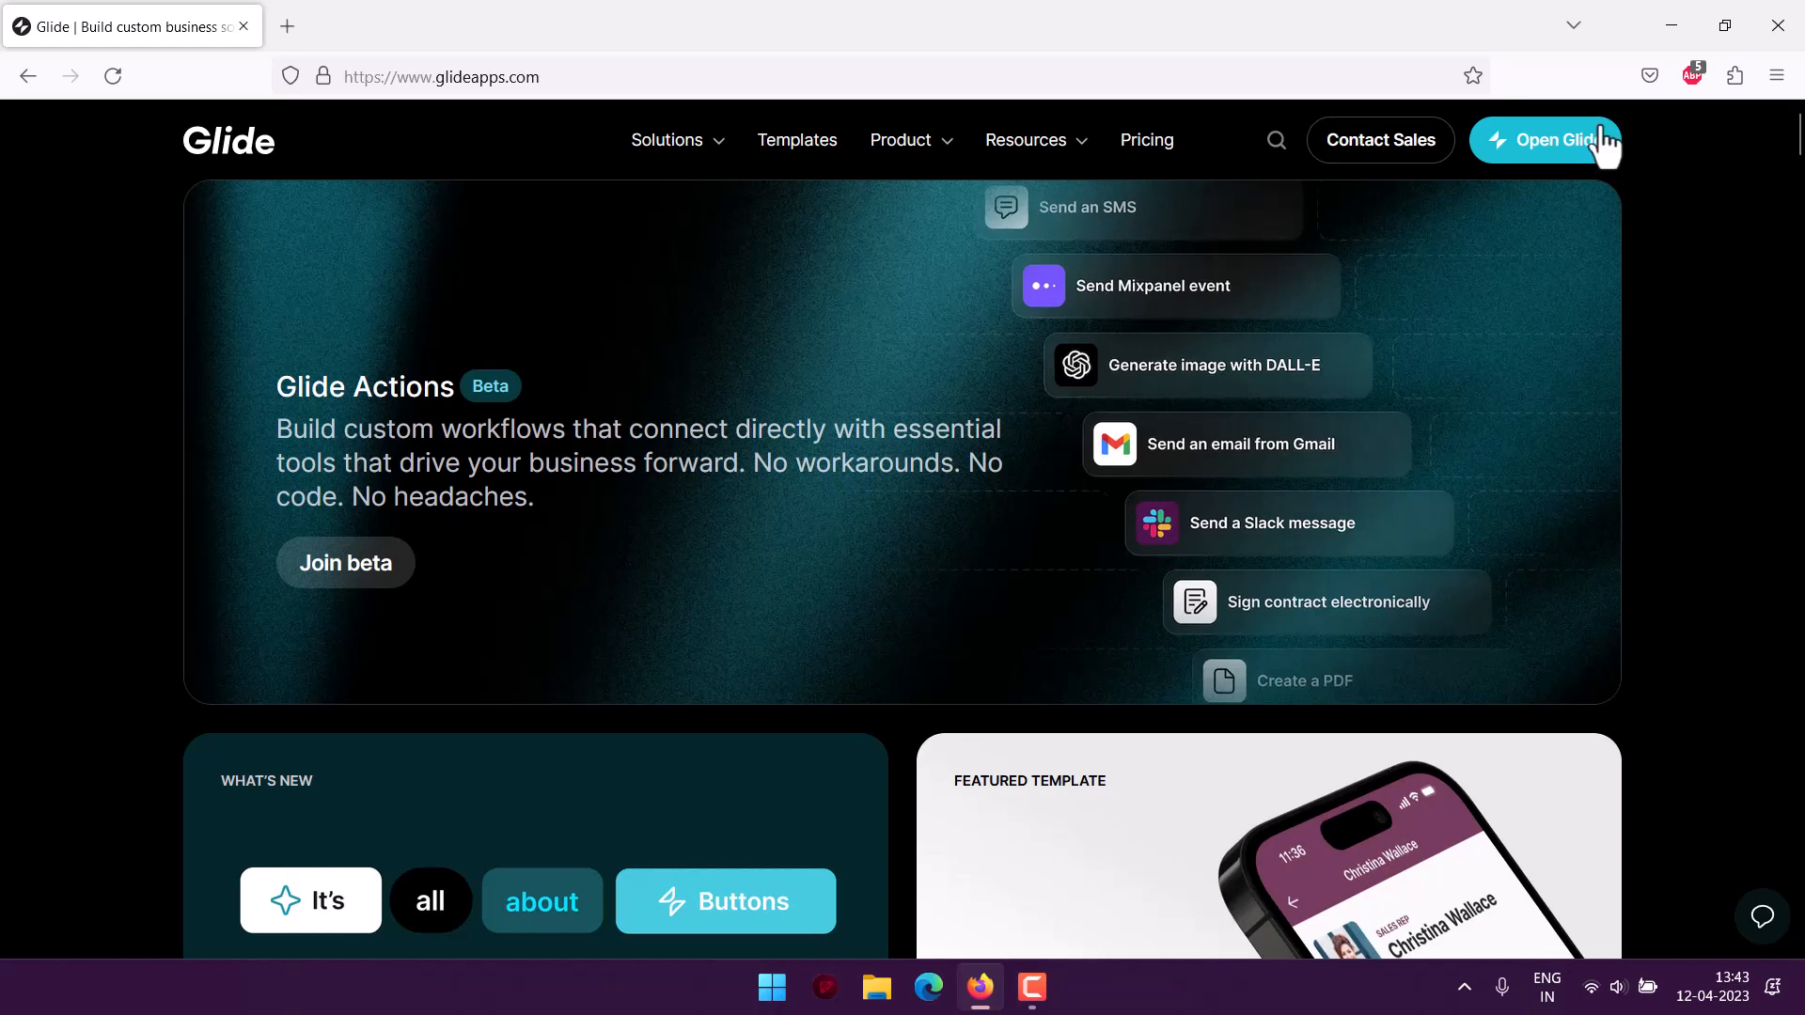
- Open the Glide dashboard and start a new project, clearing its default name
{"action": "left_click", "coordinate": [1570, 143]}
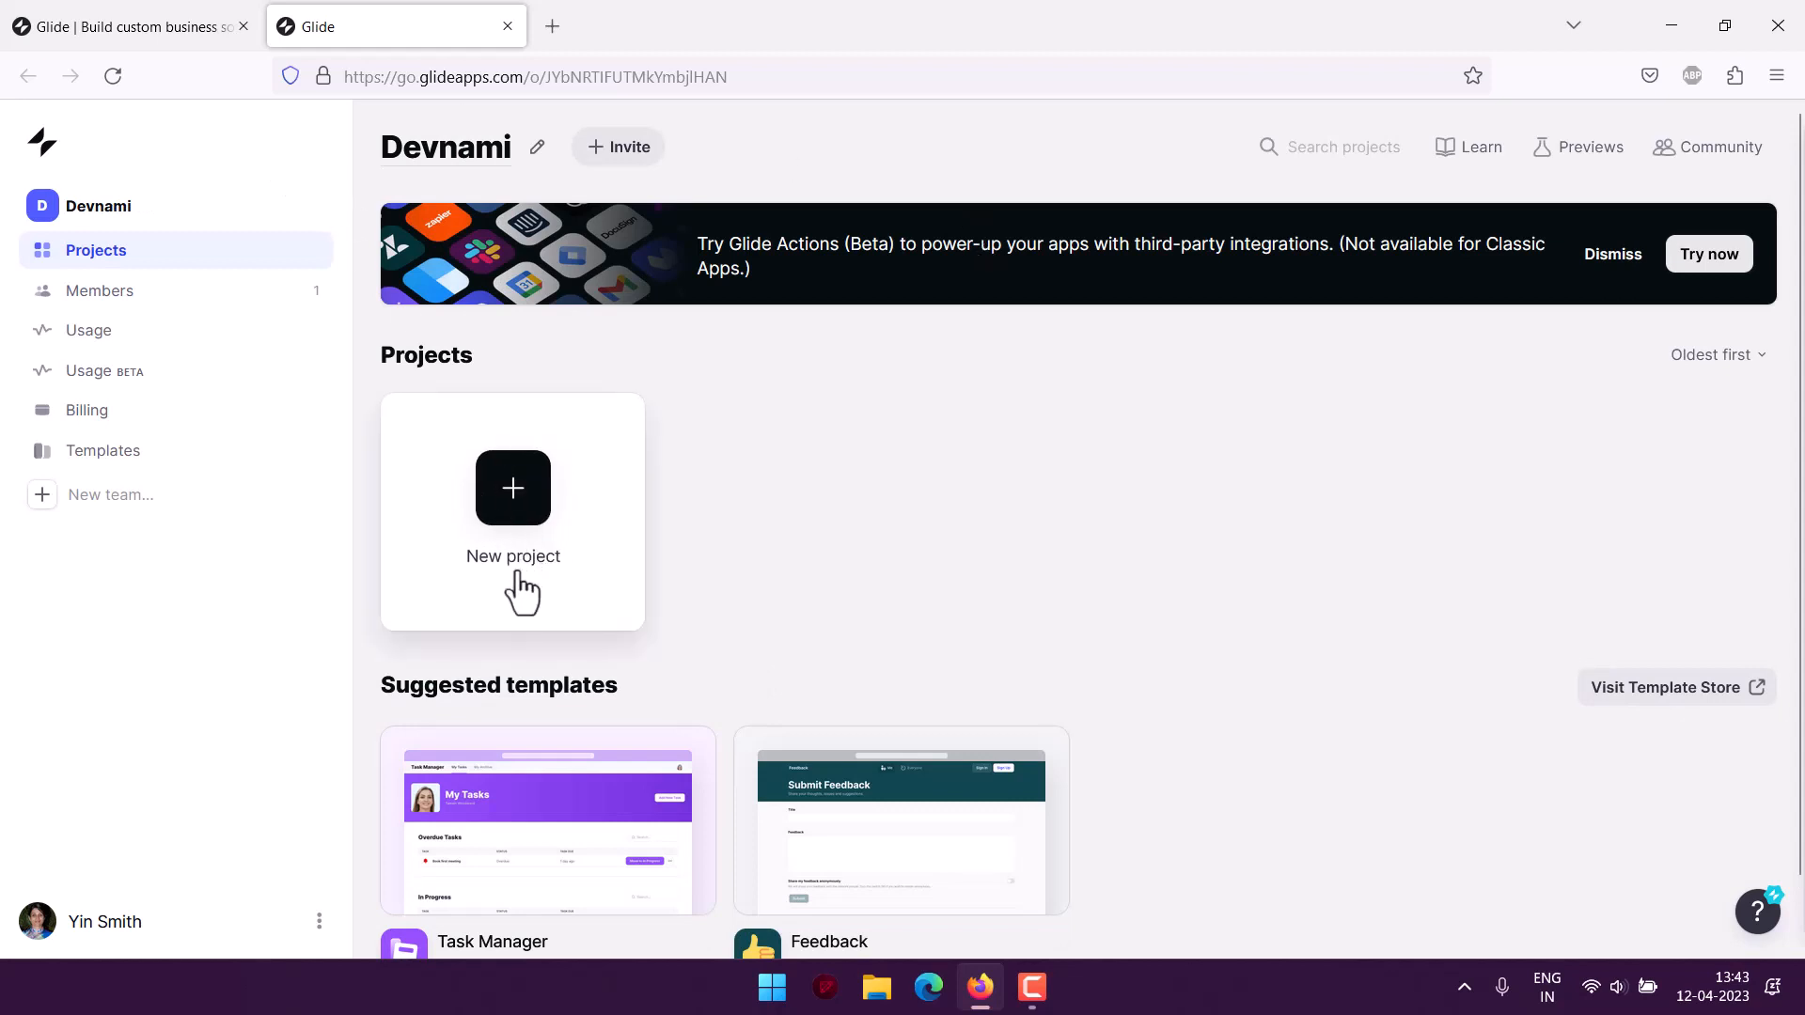
{"action": "left_click", "coordinate": [516, 517]}
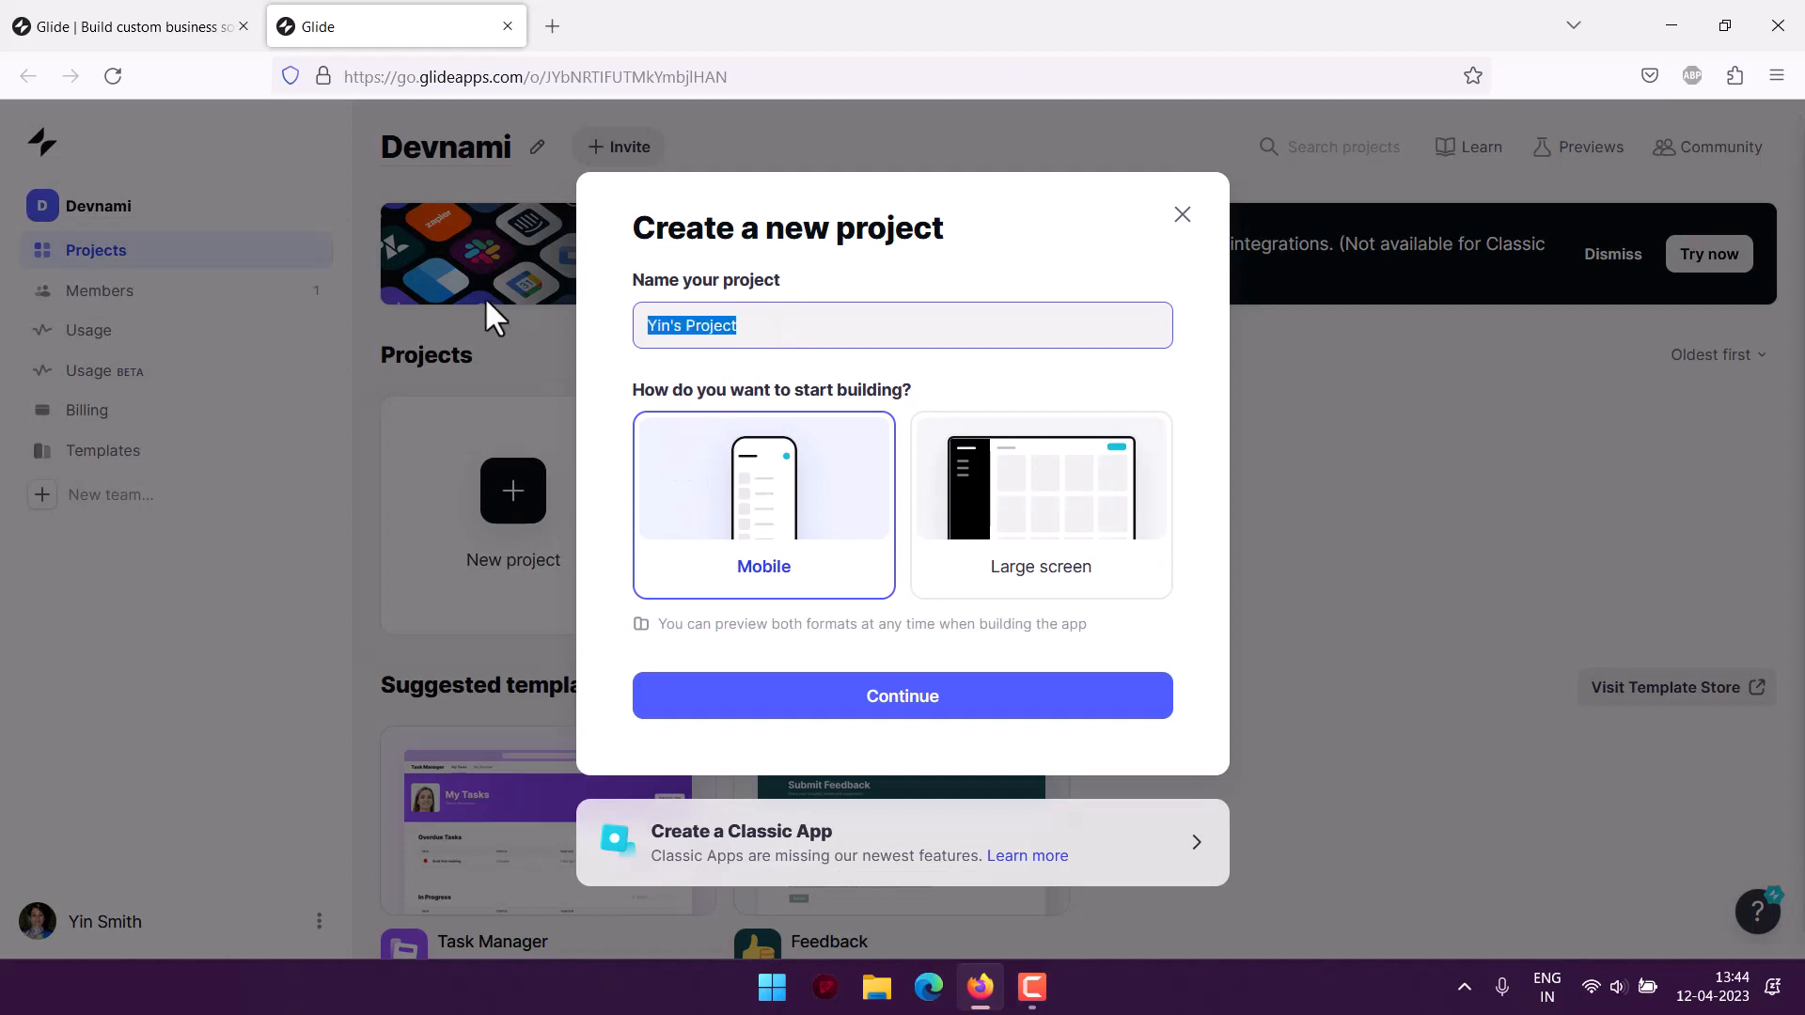
{"action": "key", "text": "BackSpace"}
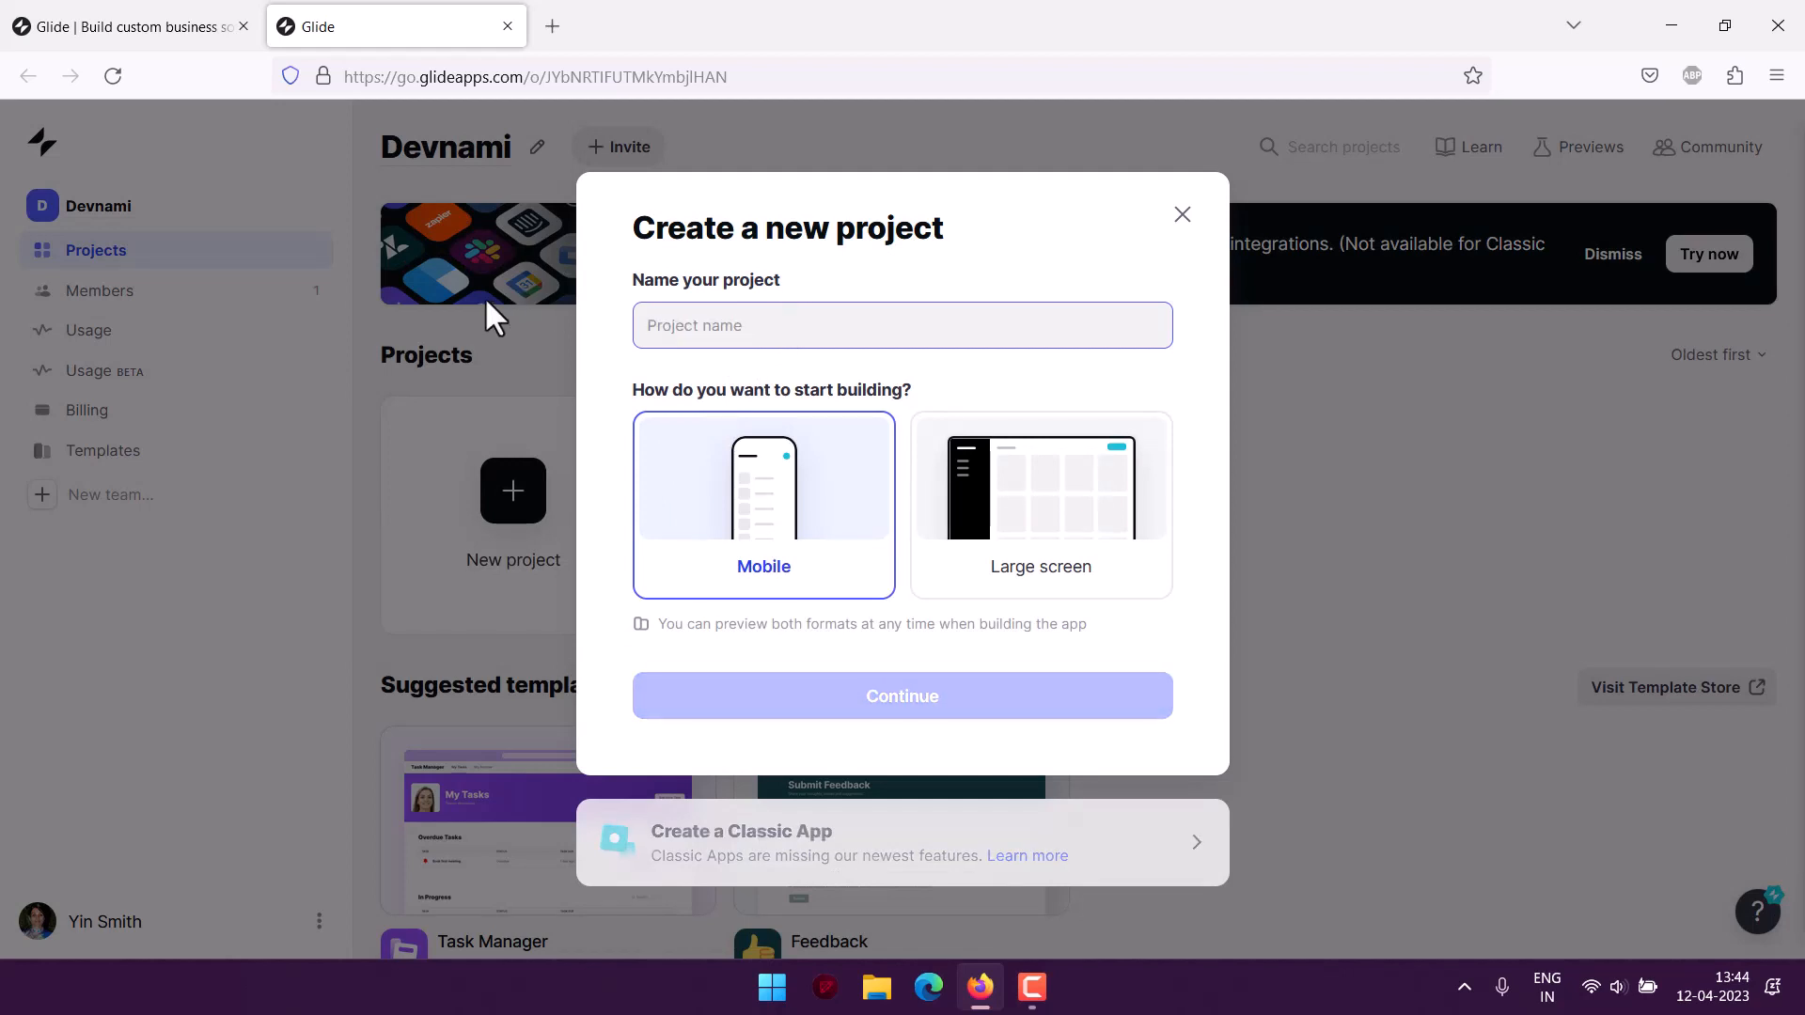
- Look in the Desktop folder for the product catalog spreadsheet files
{"action": "left_click", "coordinate": [879, 994]}
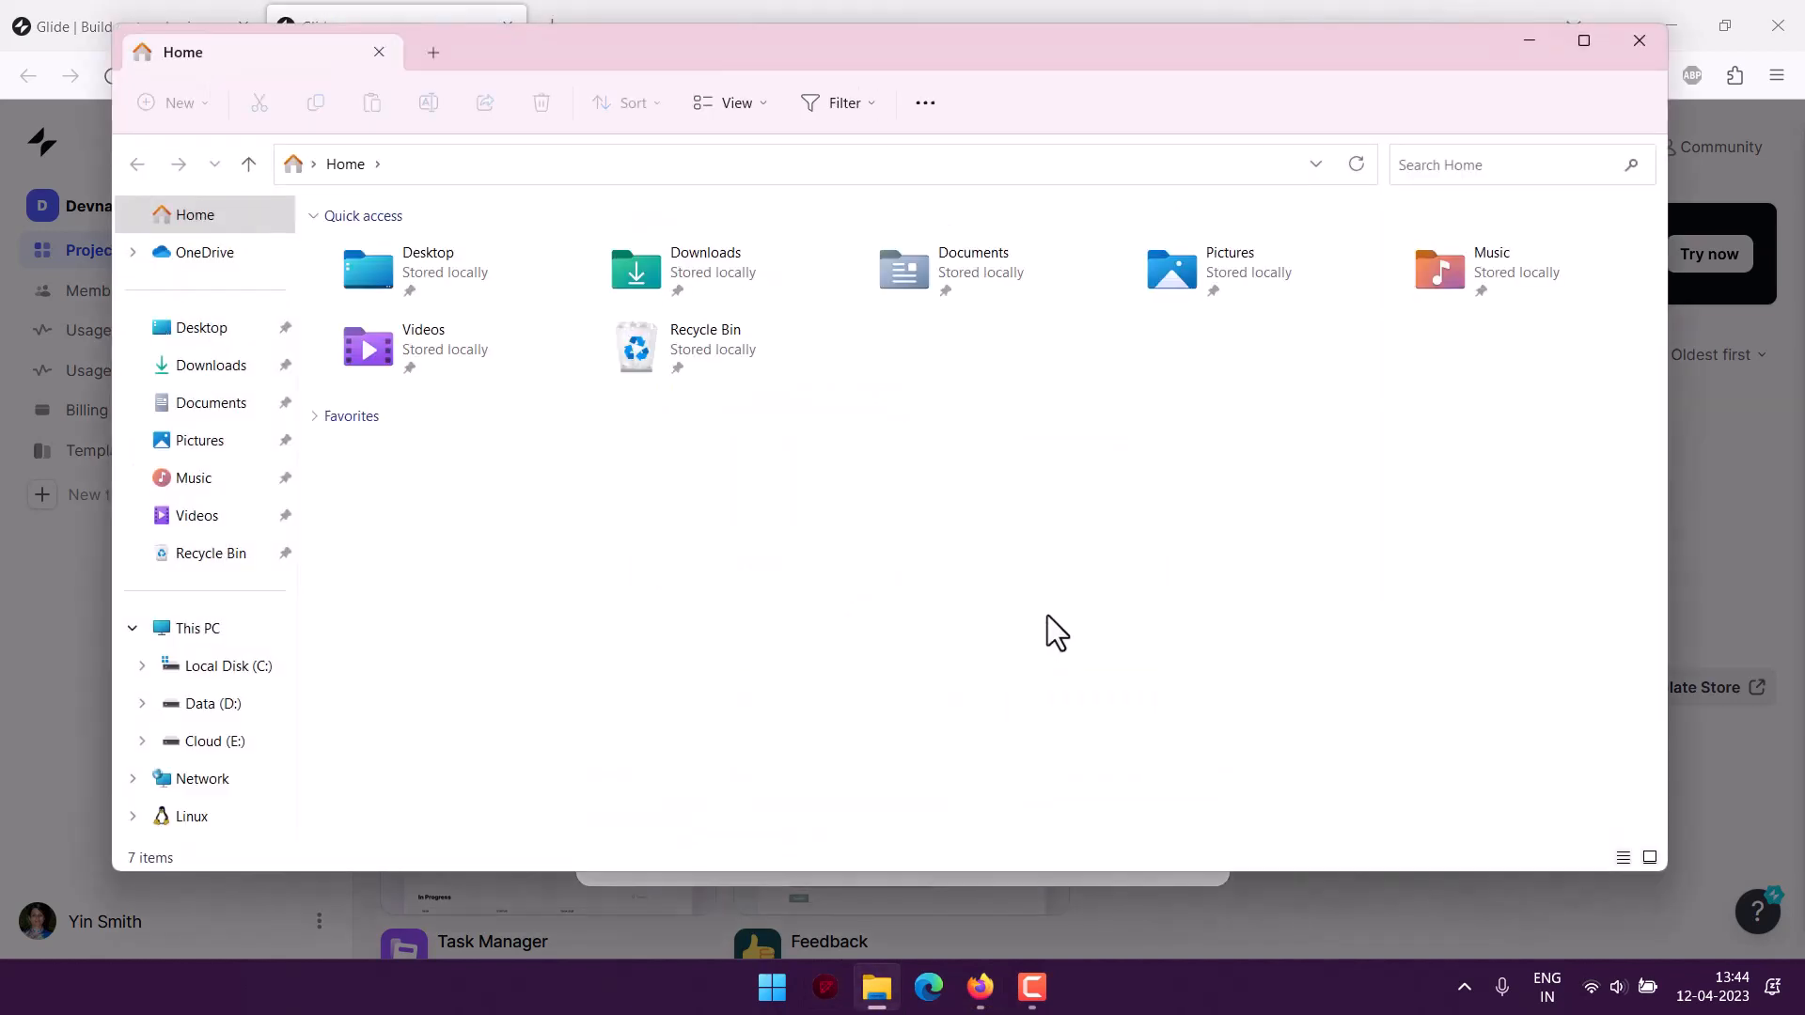
{"action": "left_click", "coordinate": [181, 327]}
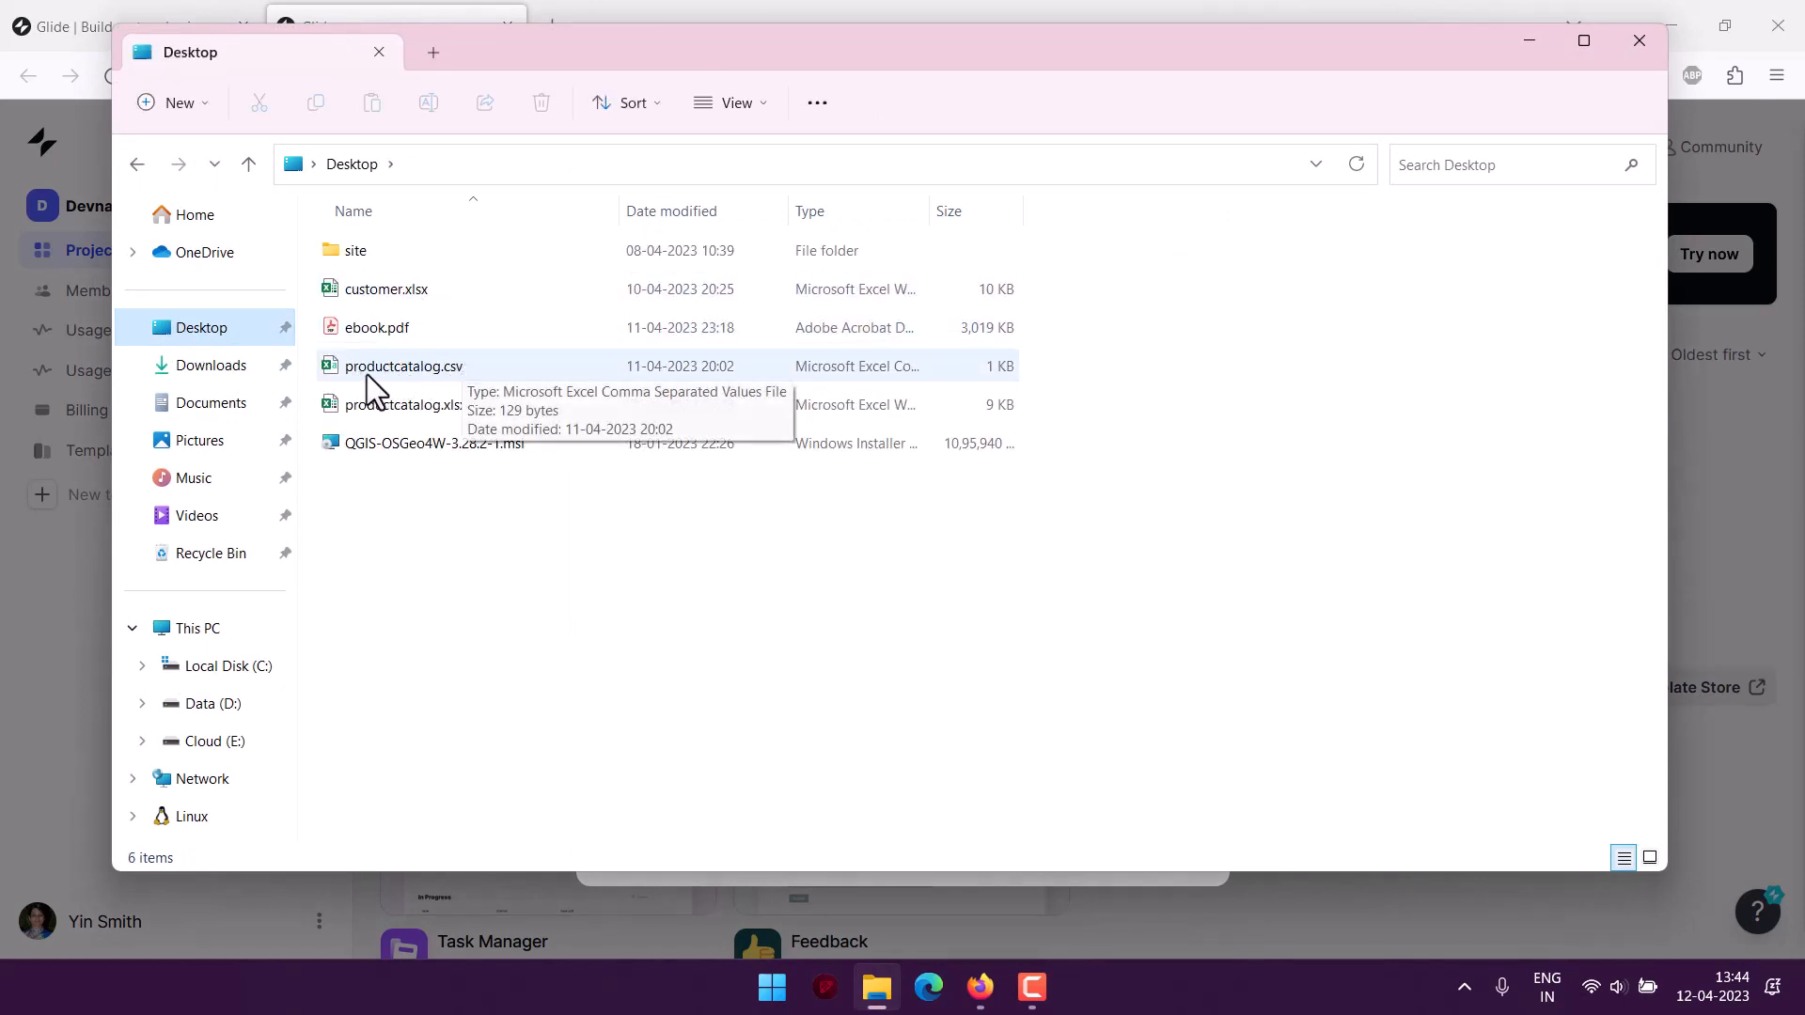
{"action": "left_click", "coordinate": [1640, 40]}
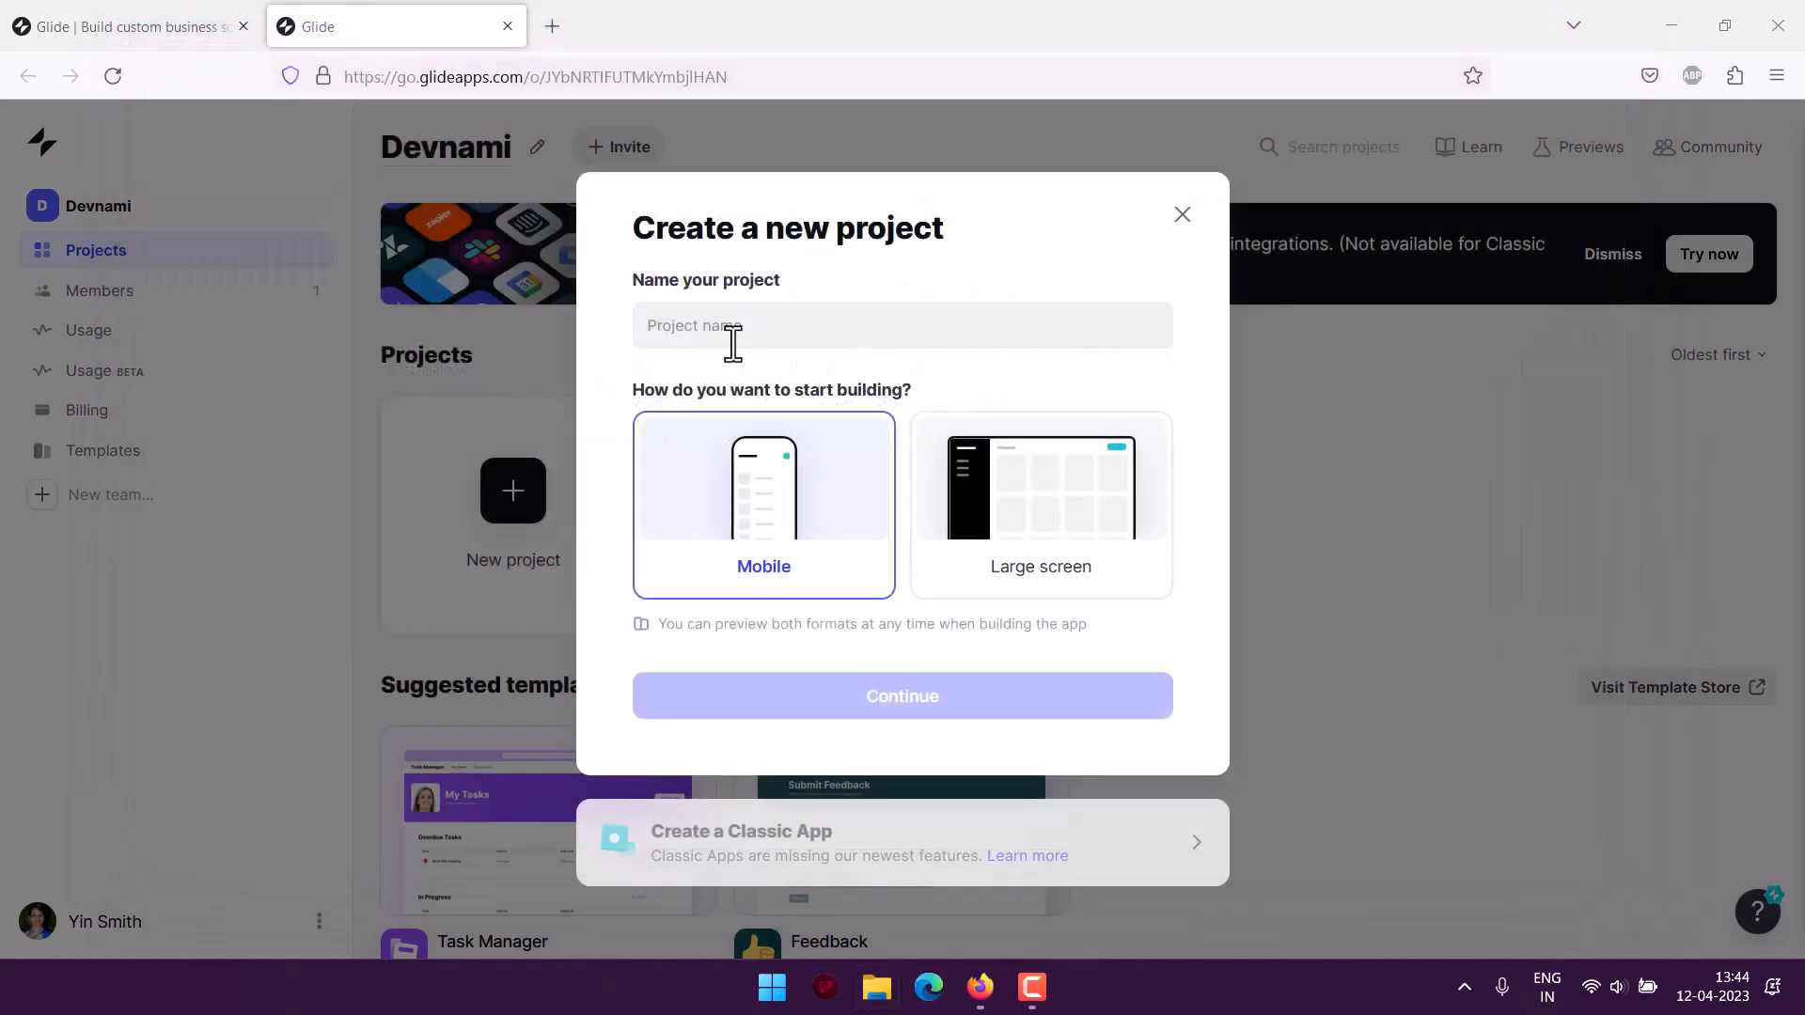
- Name the project Product Catalog, choose the Large screen format and continue to the data source selection
{"action": "left_click", "coordinate": [713, 330]}
{"action": "type", "text": "Pr"}
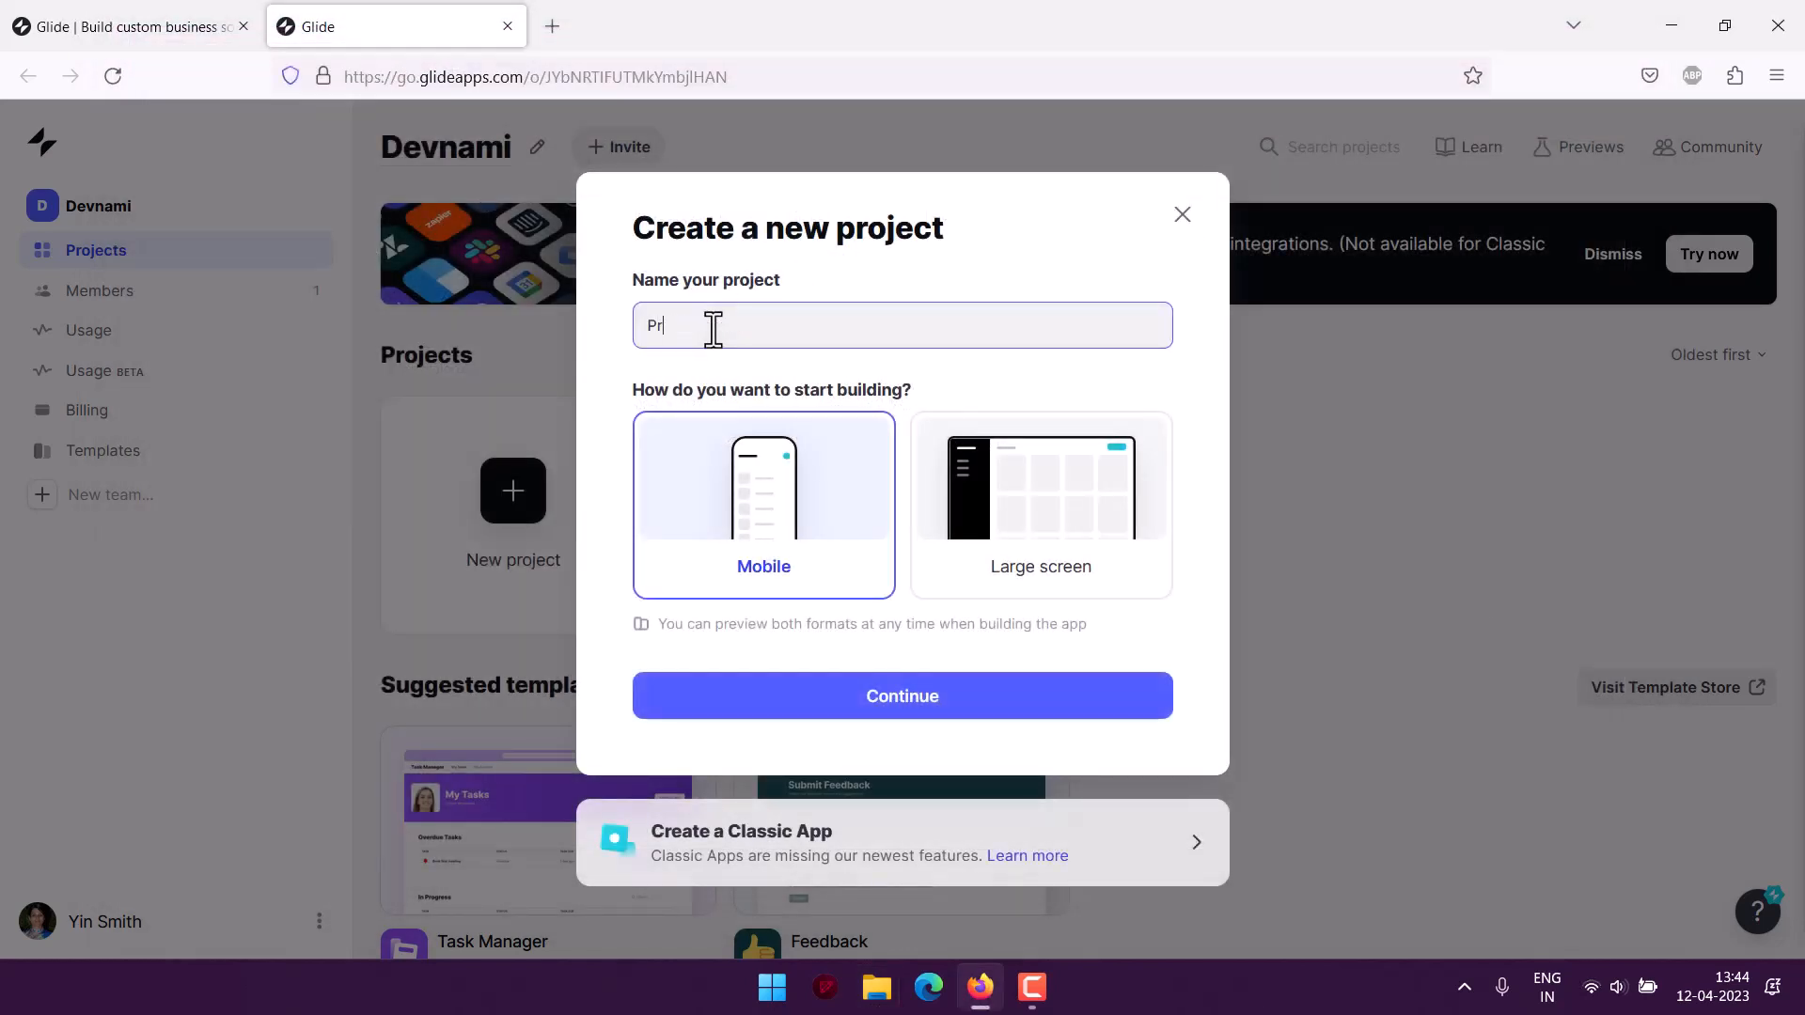
{"action": "type", "text": "oduct catalog"}
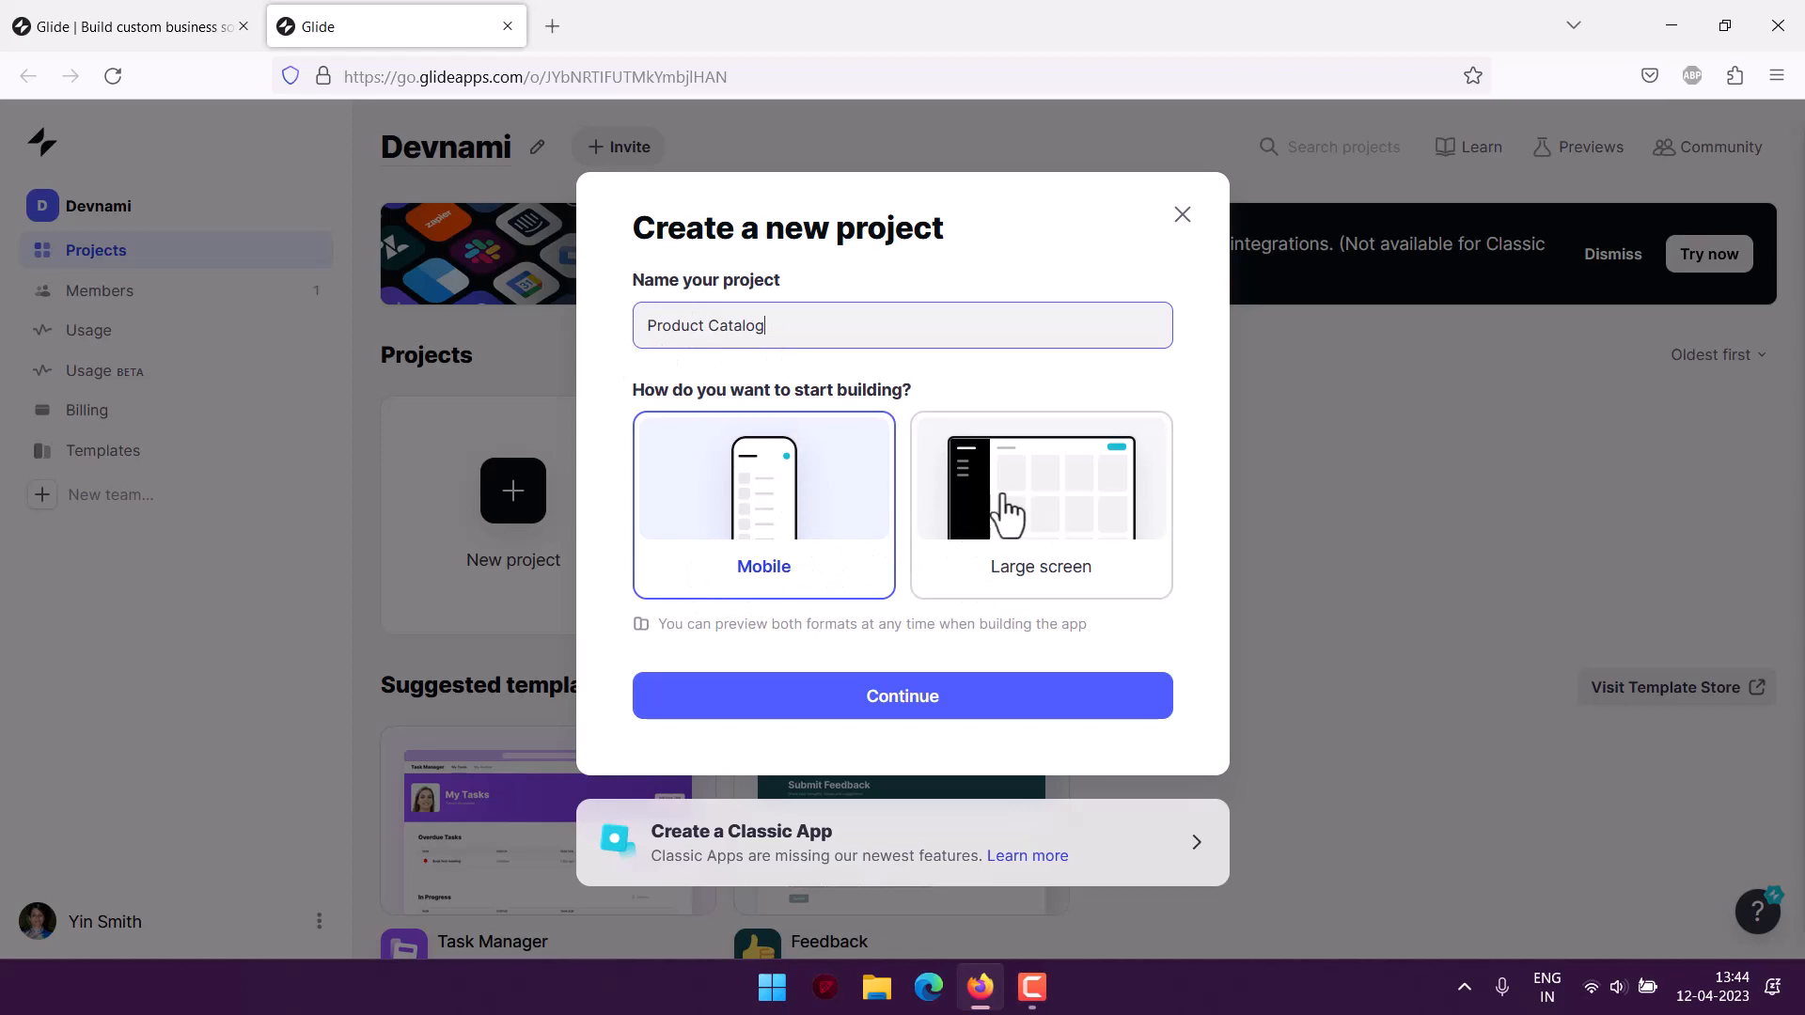
{"action": "left_click", "coordinate": [1021, 545]}
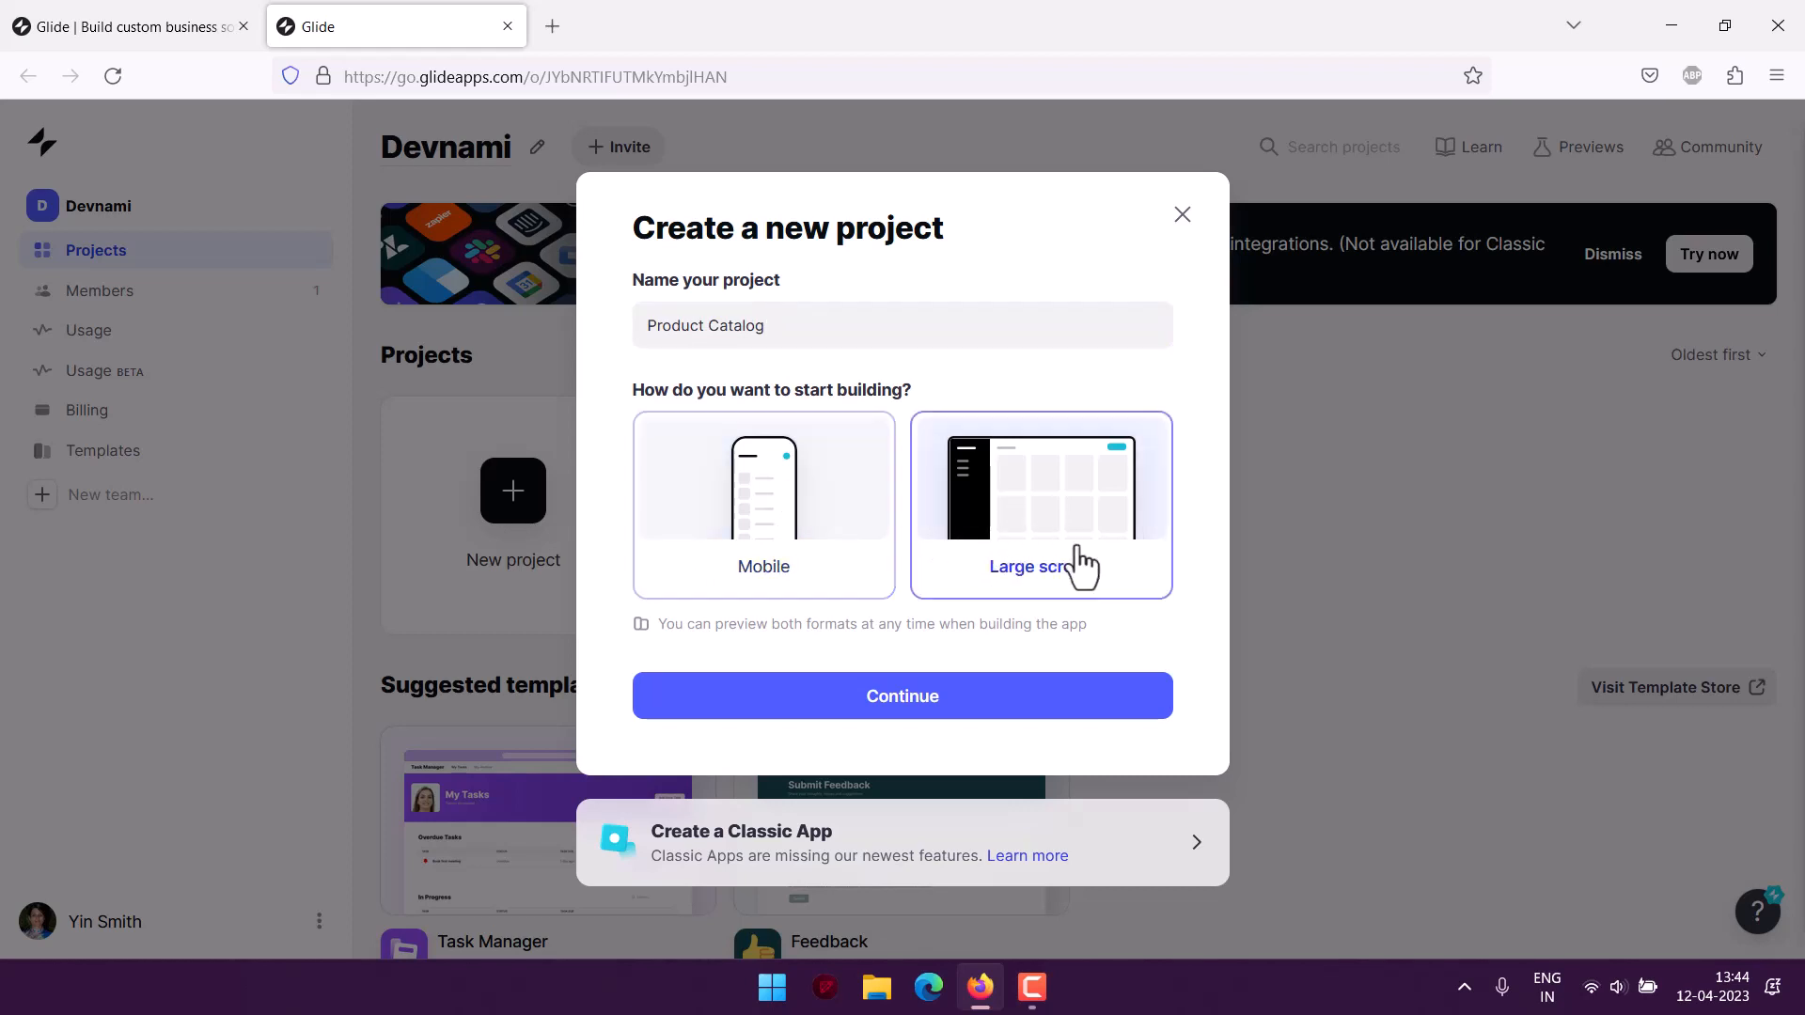
{"action": "left_click", "coordinate": [757, 692]}
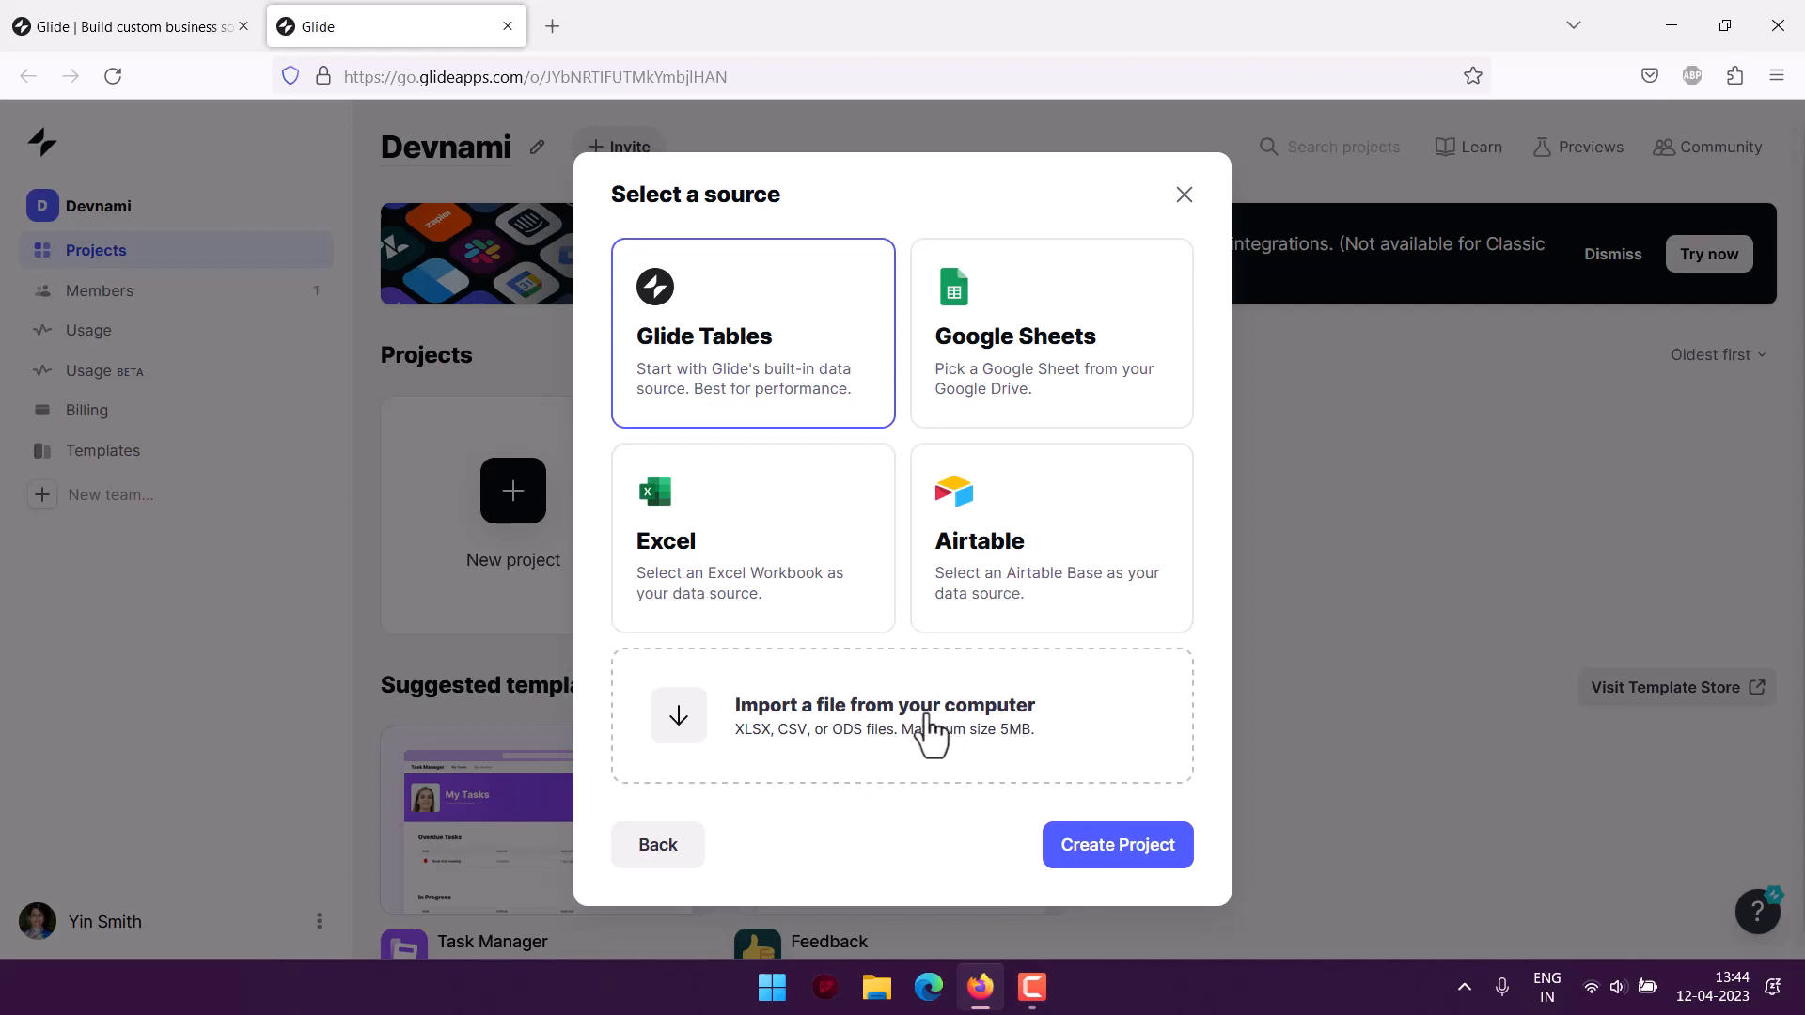
- Create the project by importing productcatalog.csv from the Desktop folder as its data source
{"action": "left_click", "coordinate": [818, 538]}
{"action": "left_click", "coordinate": [412, 516]}
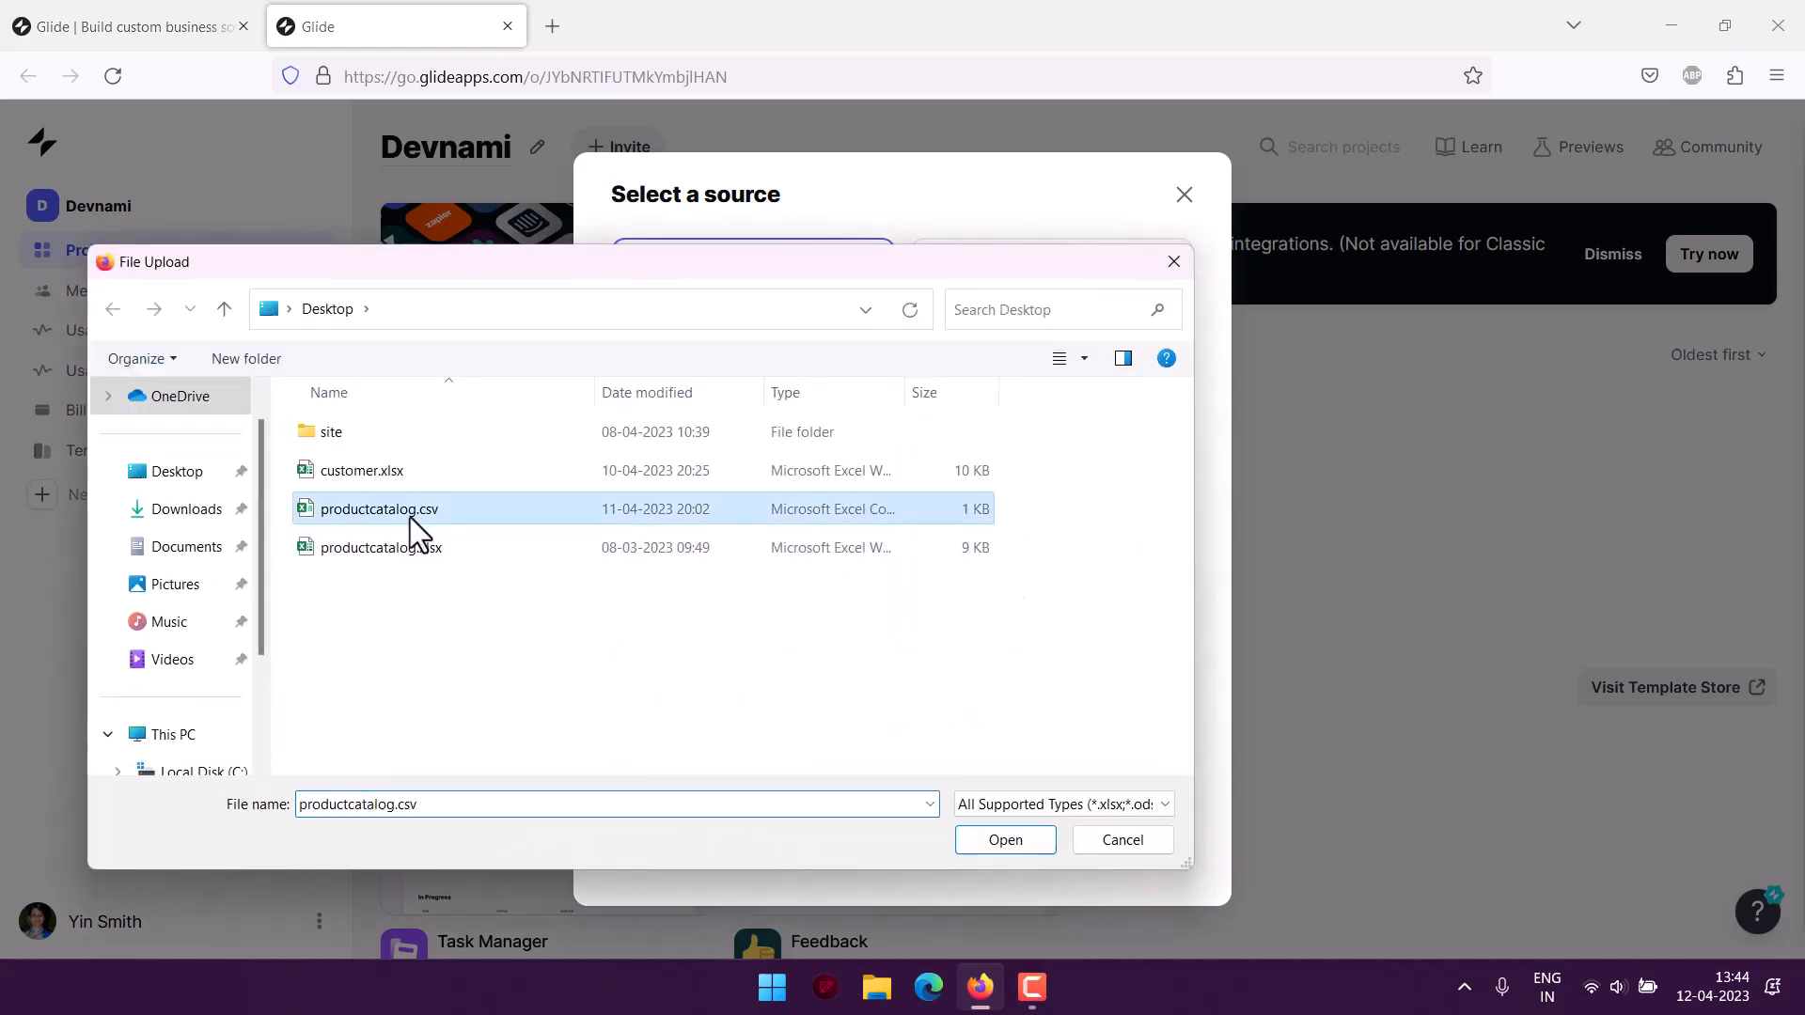
{"action": "left_click", "coordinate": [997, 837]}
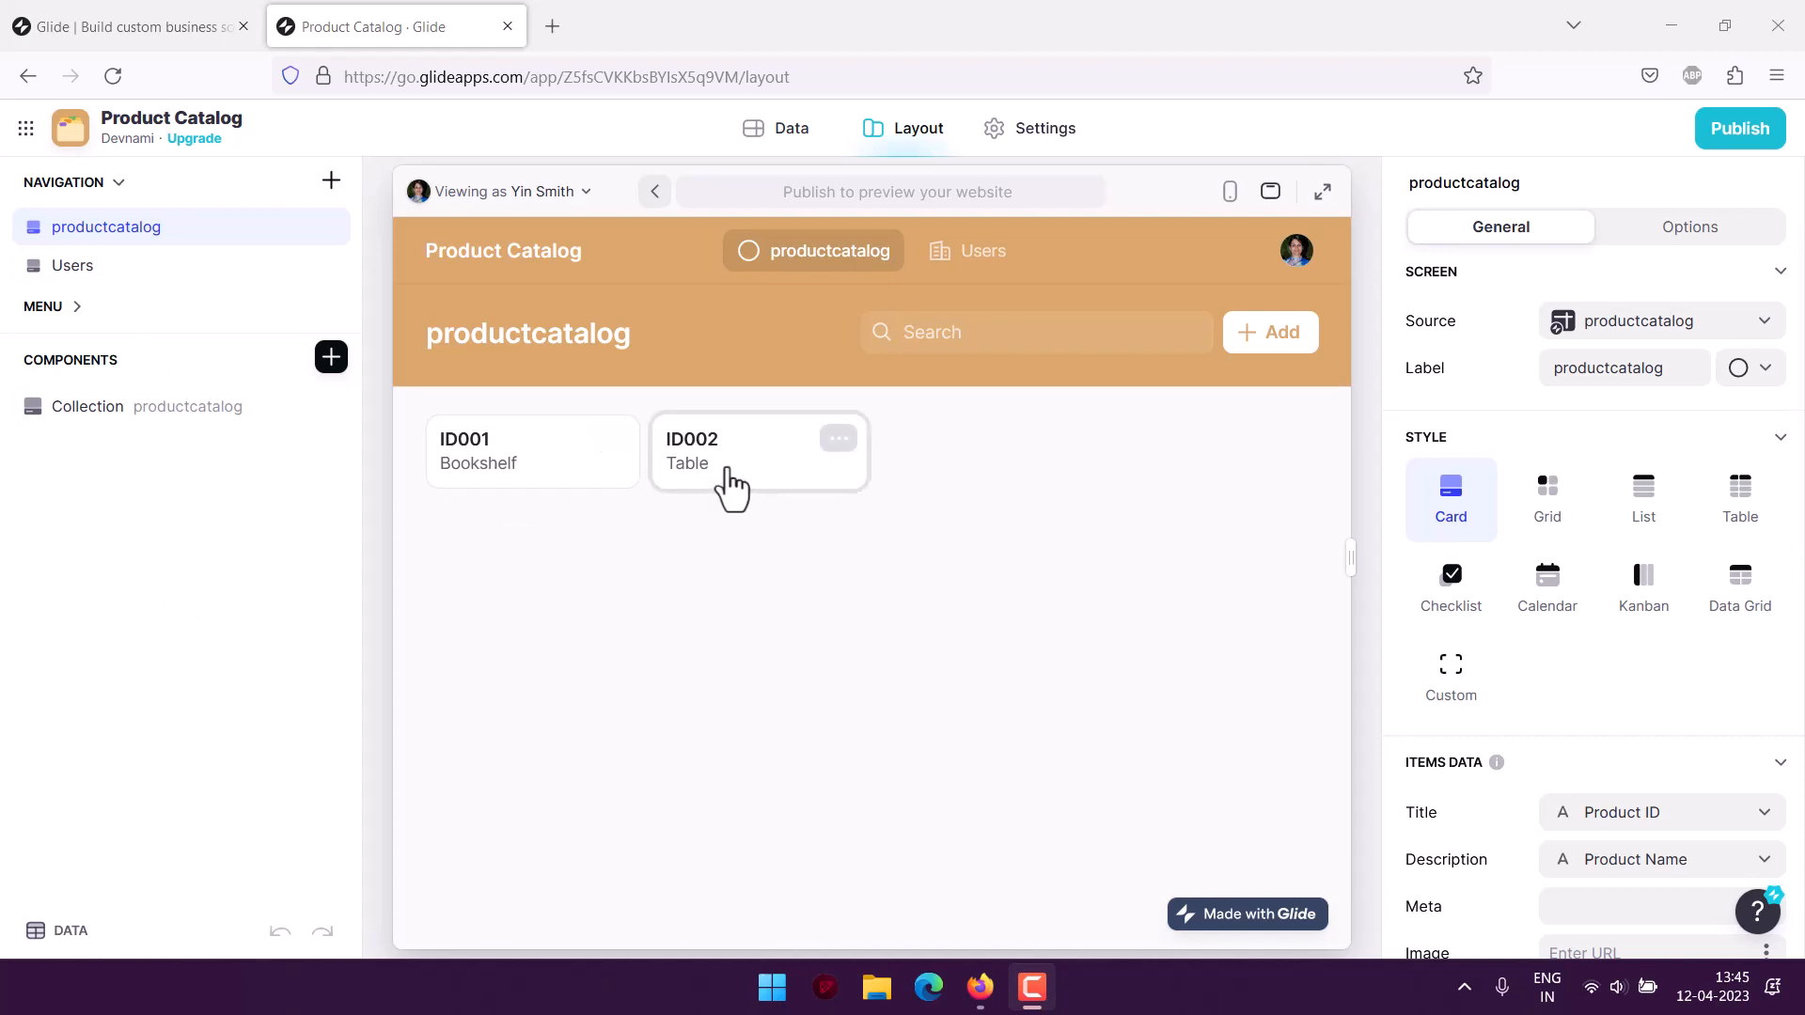
- Review the detail screen of product ID001, including its vendor, cost and stock fields, and return to the product list
{"action": "left_click", "coordinate": [524, 476]}
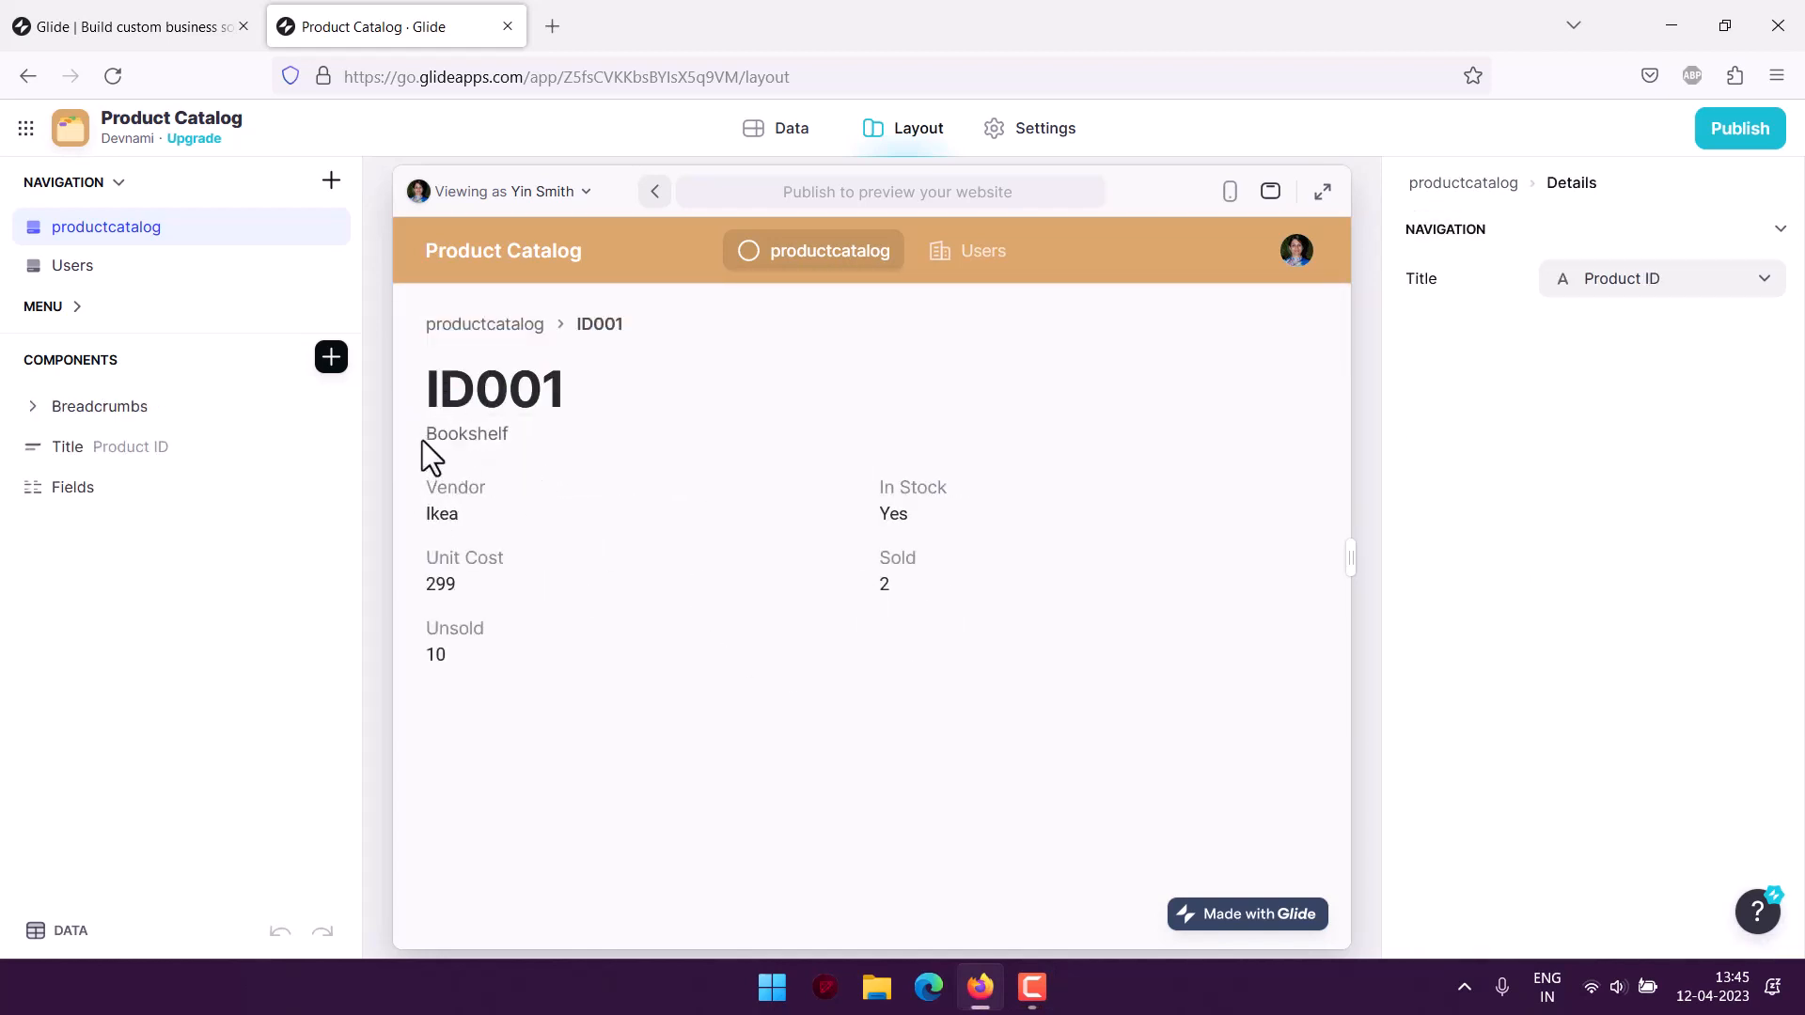
{"action": "left_click", "coordinate": [534, 442]}
{"action": "left_click_drag", "start_coordinate": [429, 485], "coordinate": [893, 650]}
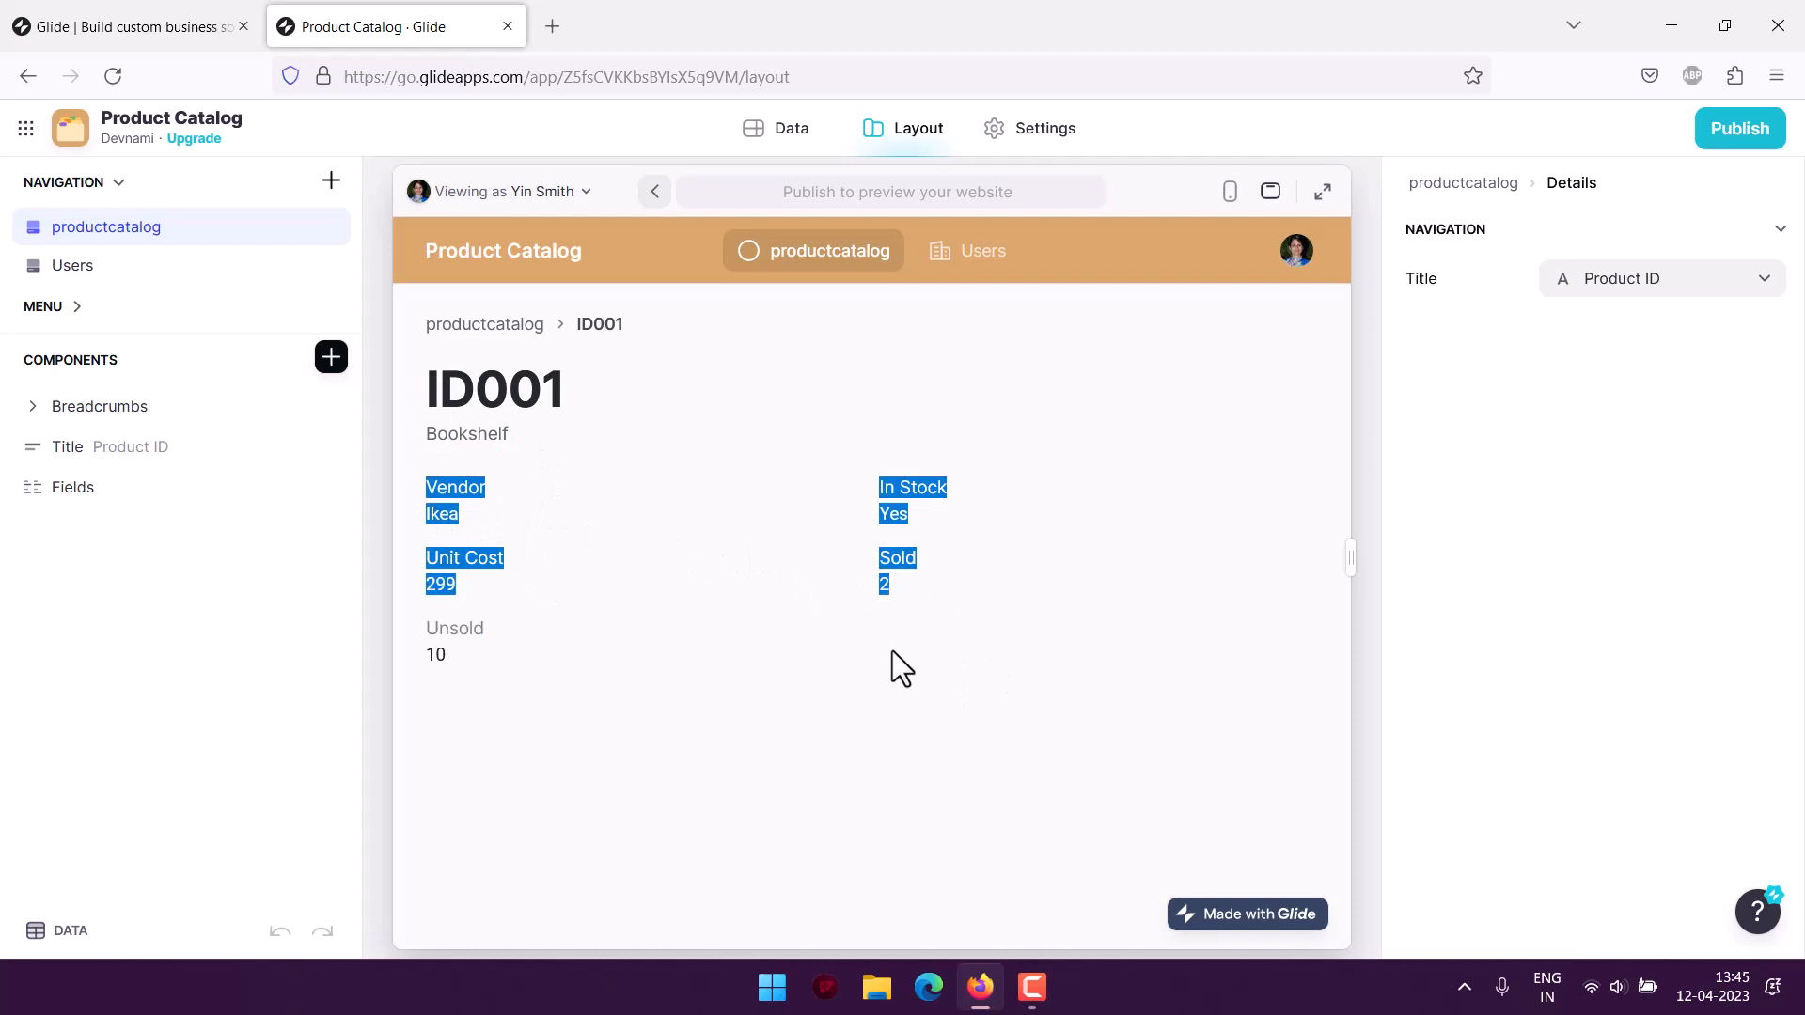
{"action": "left_click", "coordinate": [893, 651]}
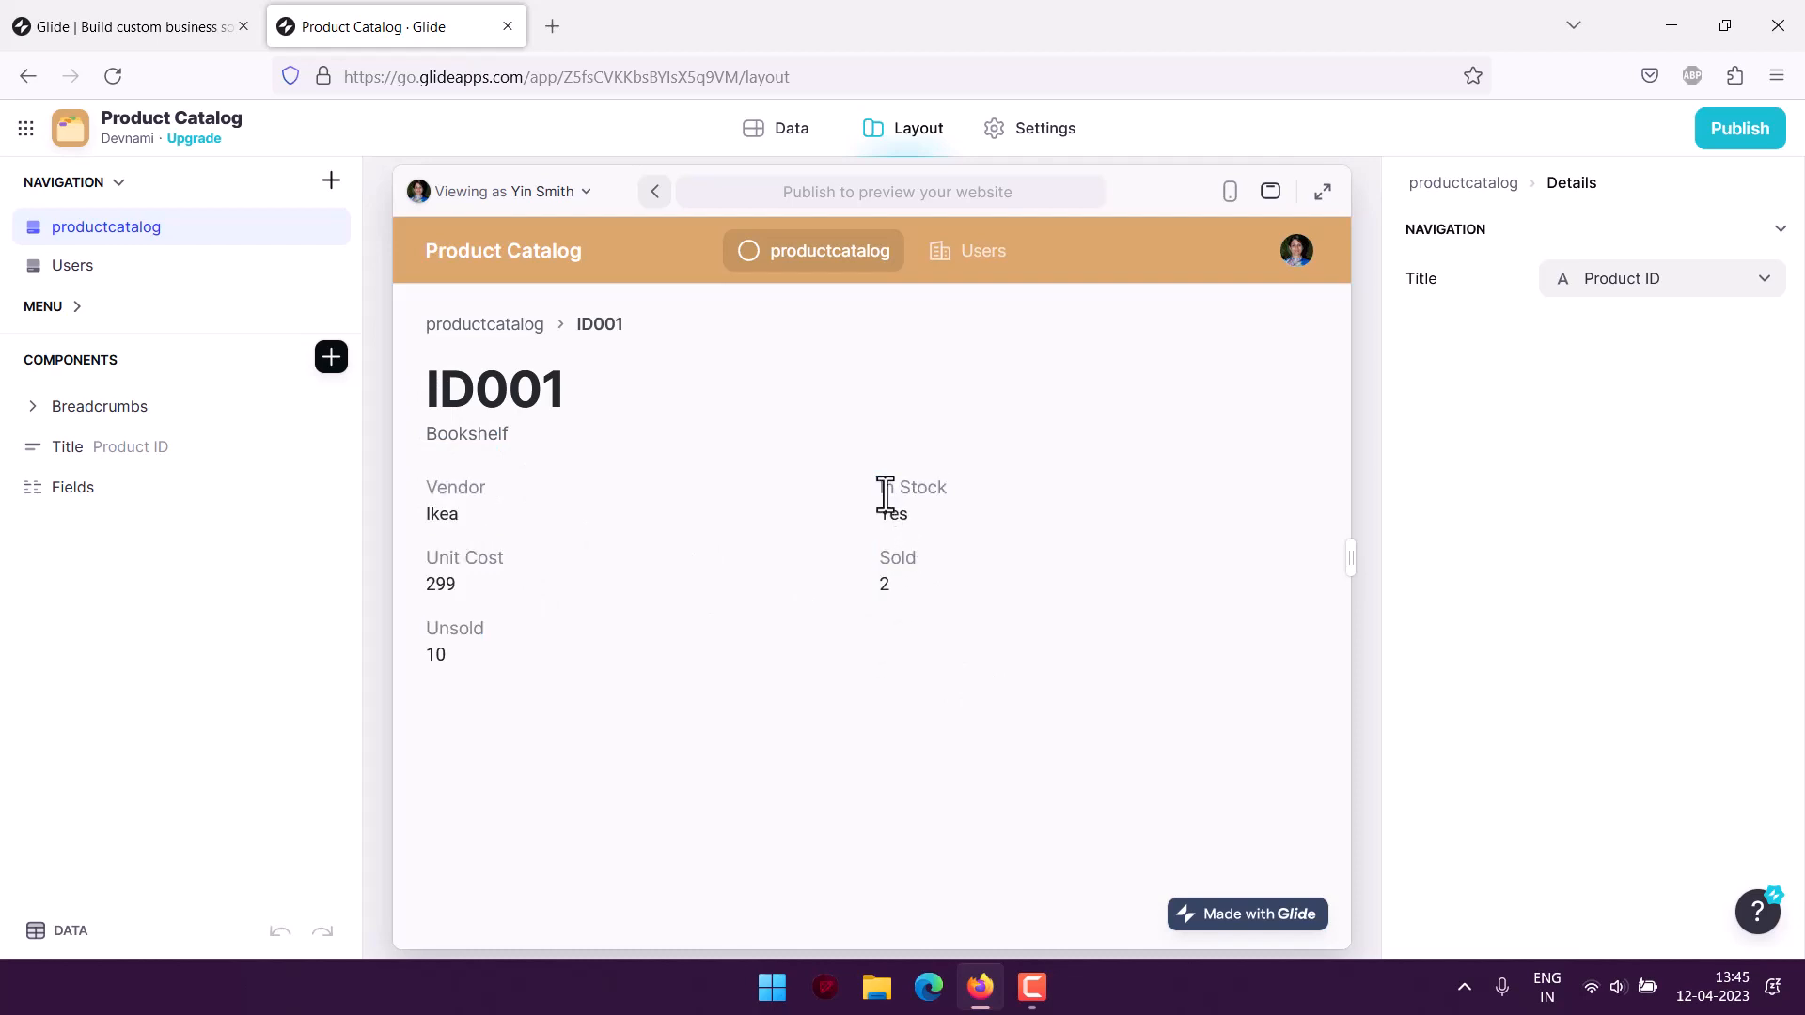
{"action": "left_click_drag", "start_coordinate": [884, 495], "coordinate": [946, 613]}
{"action": "left_click", "coordinate": [946, 613]}
{"action": "left_click", "coordinate": [714, 315]}
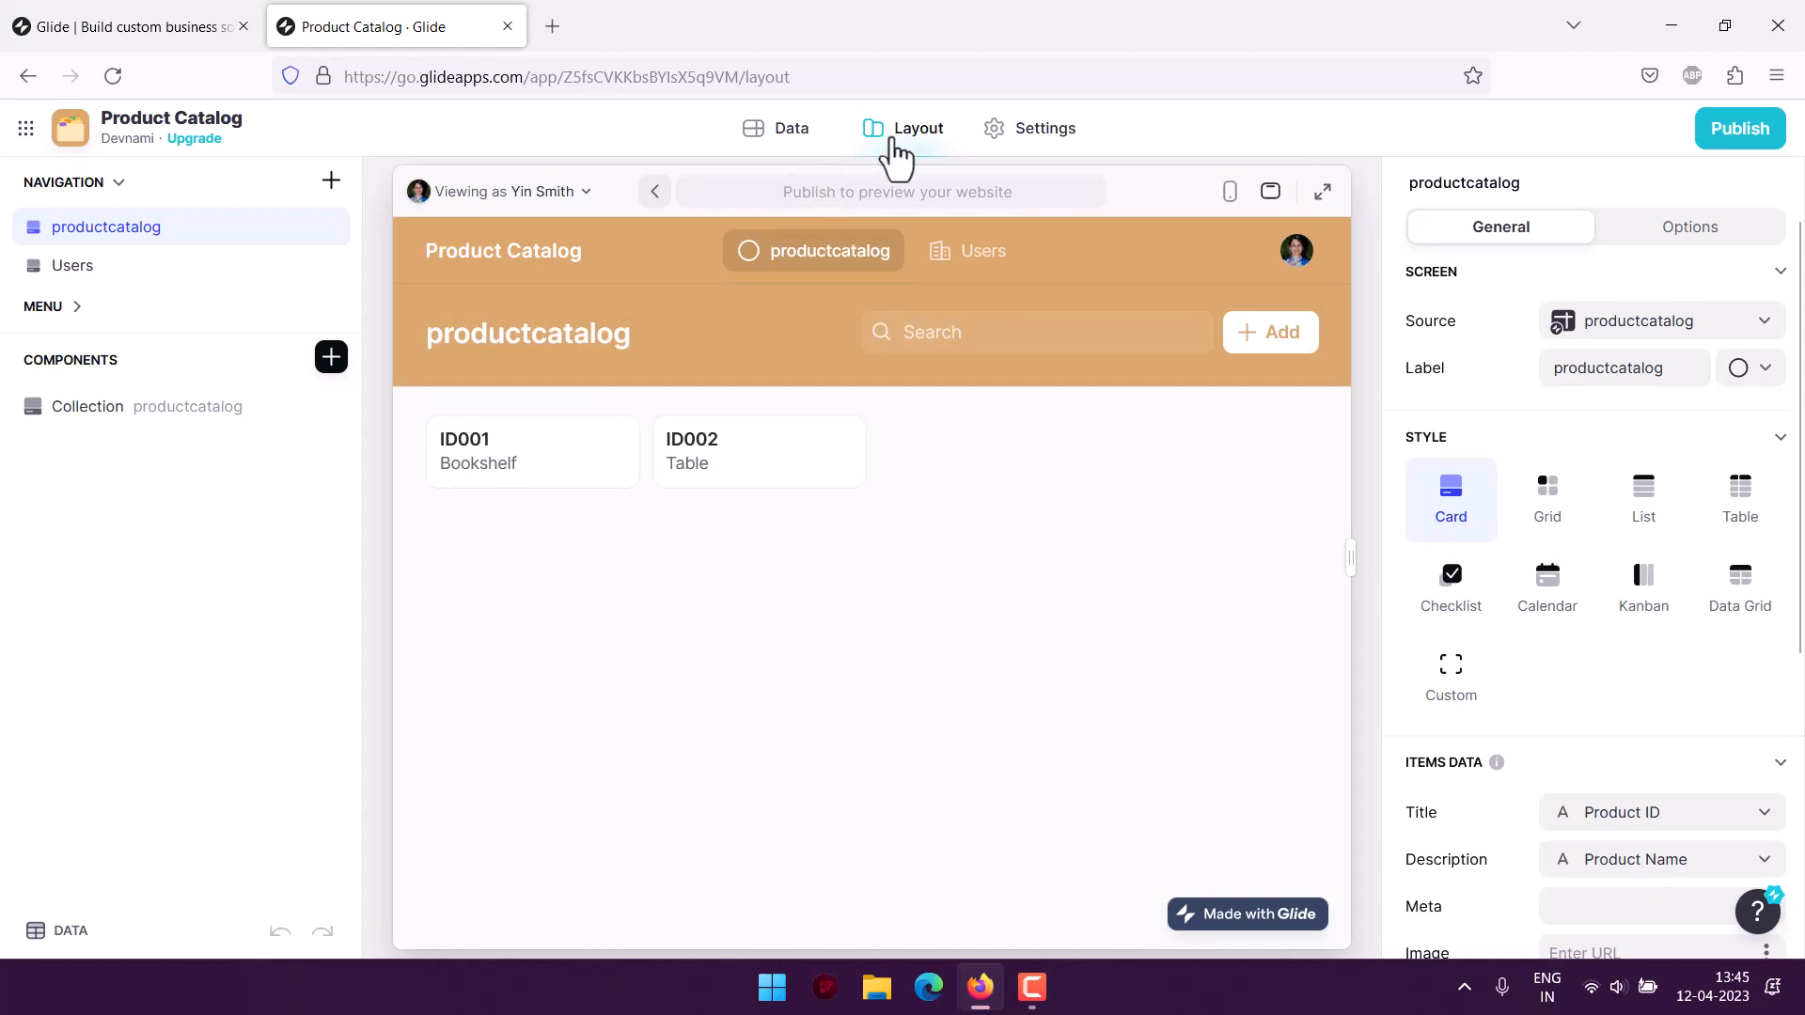
- Preview the product list in the mobile layout and switch back to the desktop layout
{"action": "left_click", "coordinate": [1231, 193]}
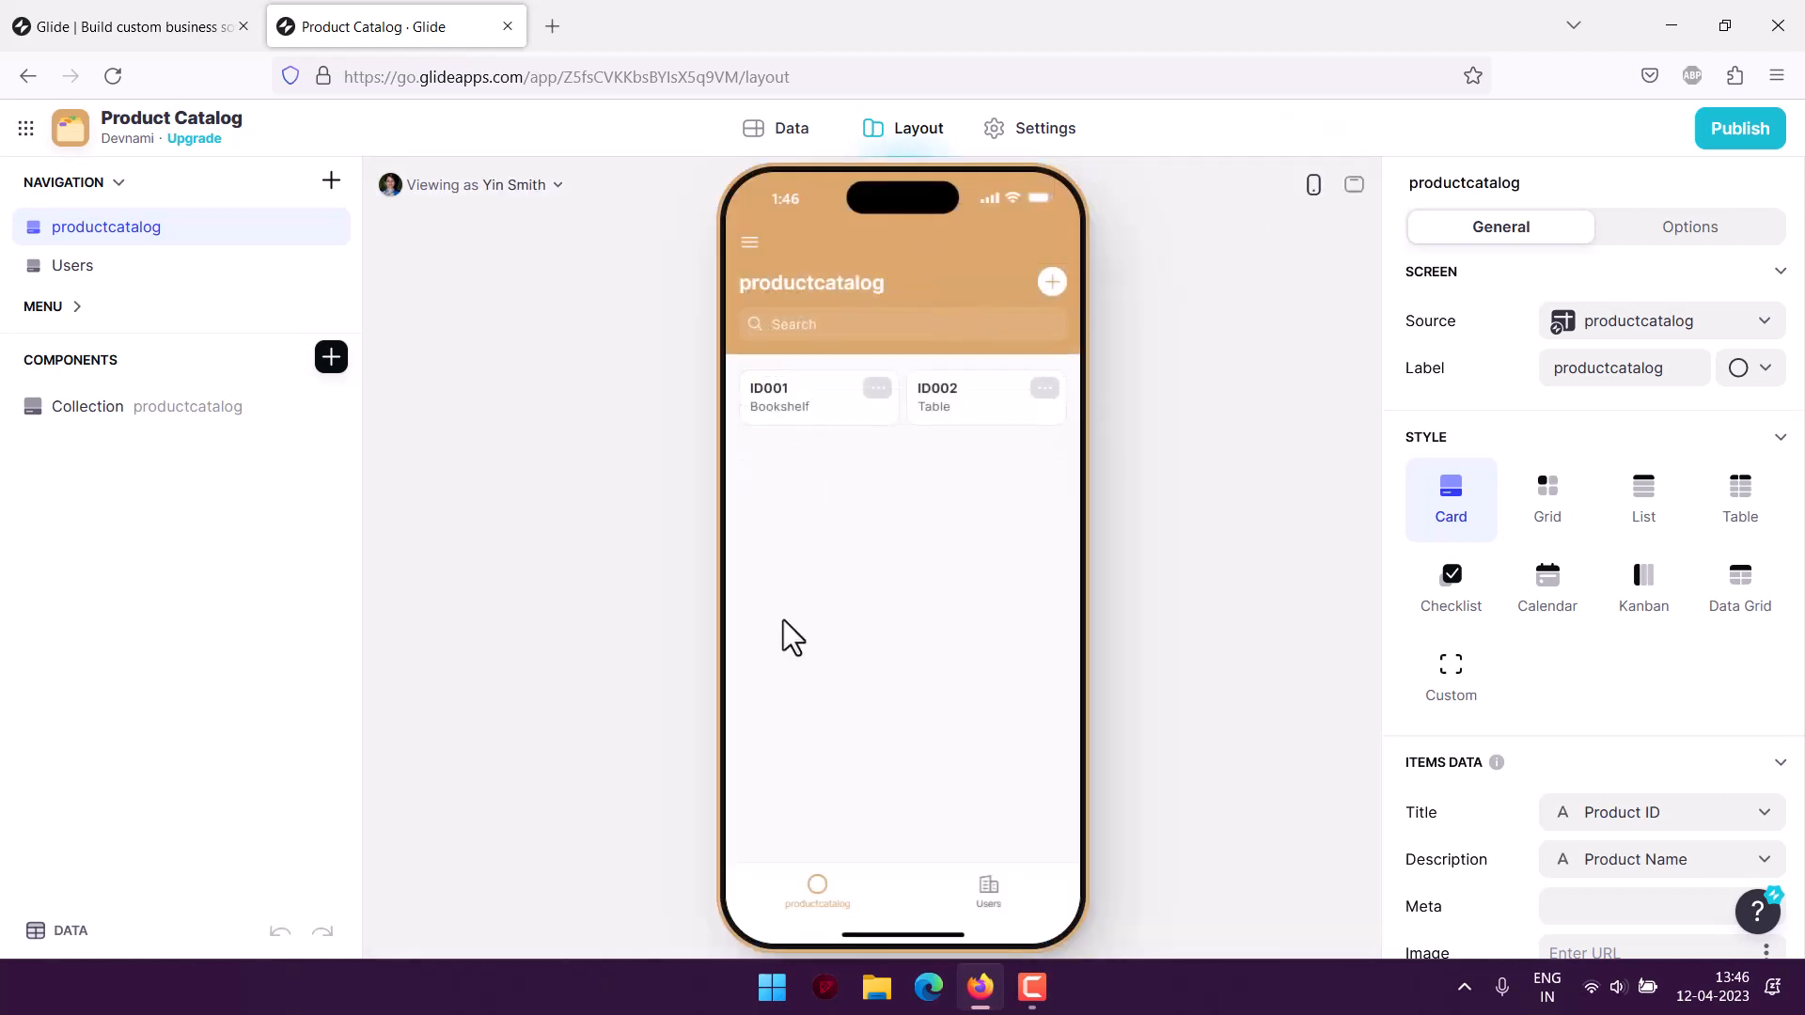
{"action": "left_click", "coordinate": [1617, 983]}
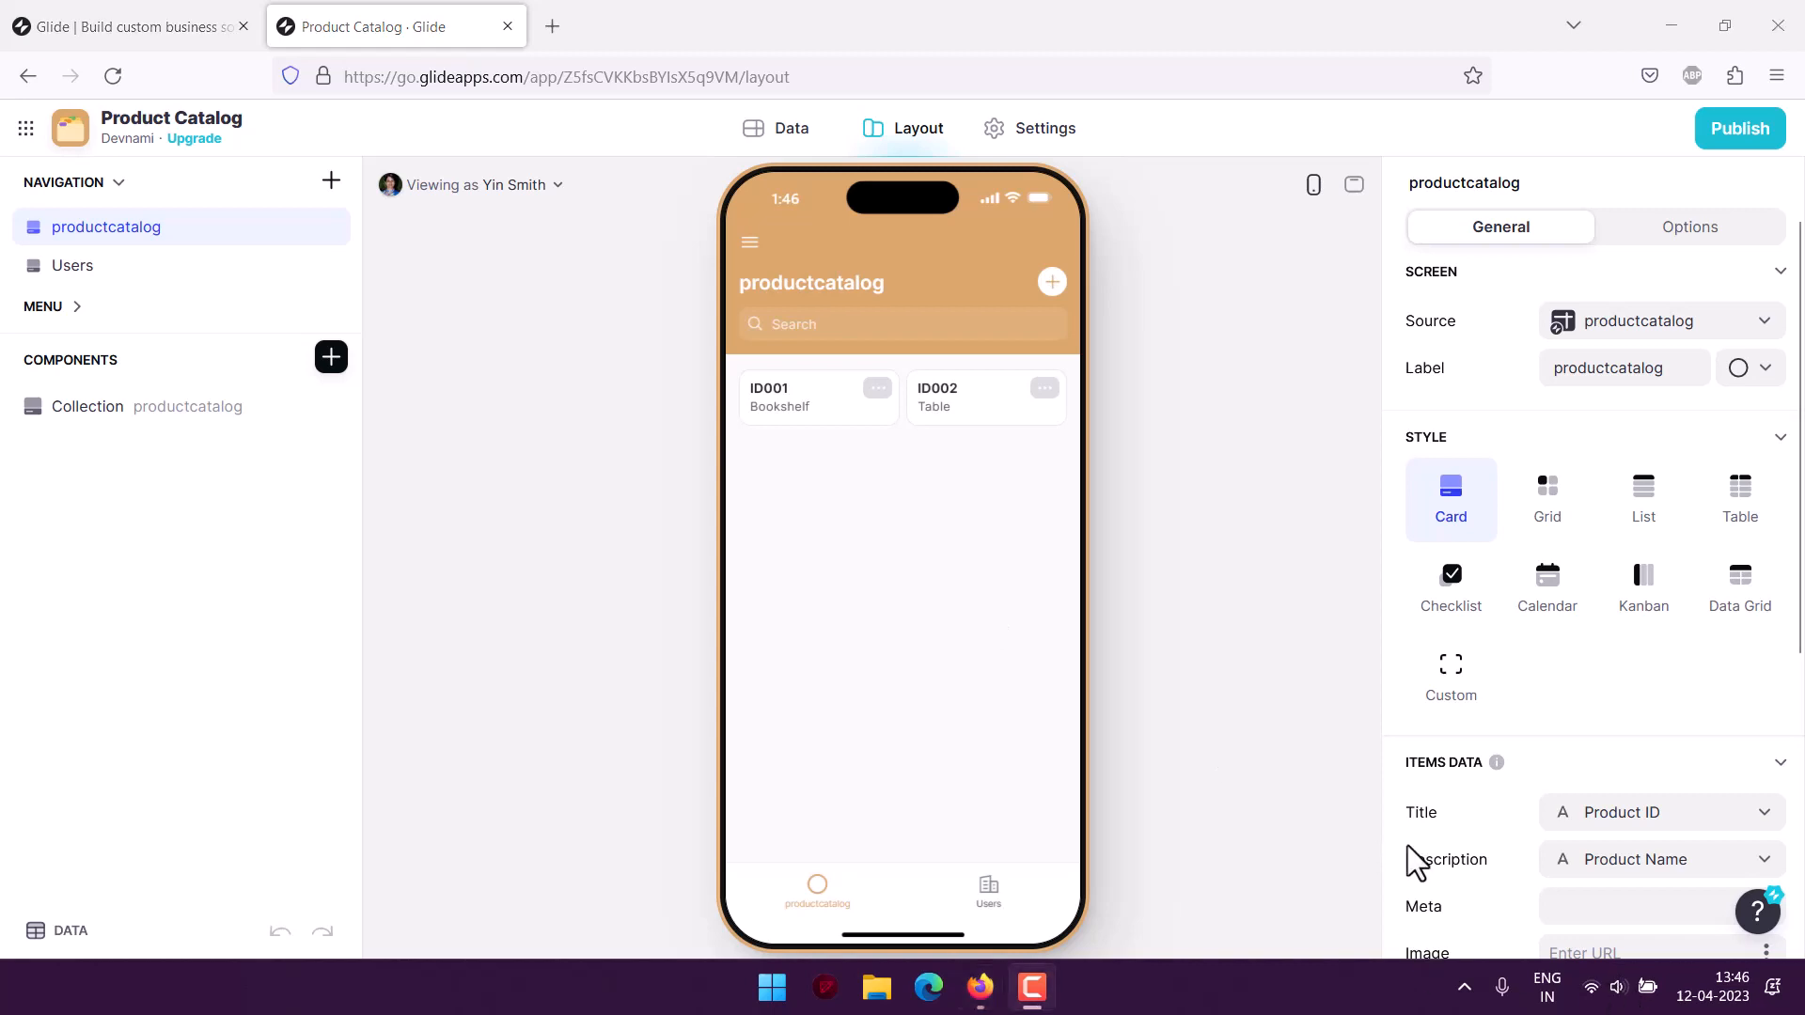
{"action": "left_click", "coordinate": [1354, 184]}
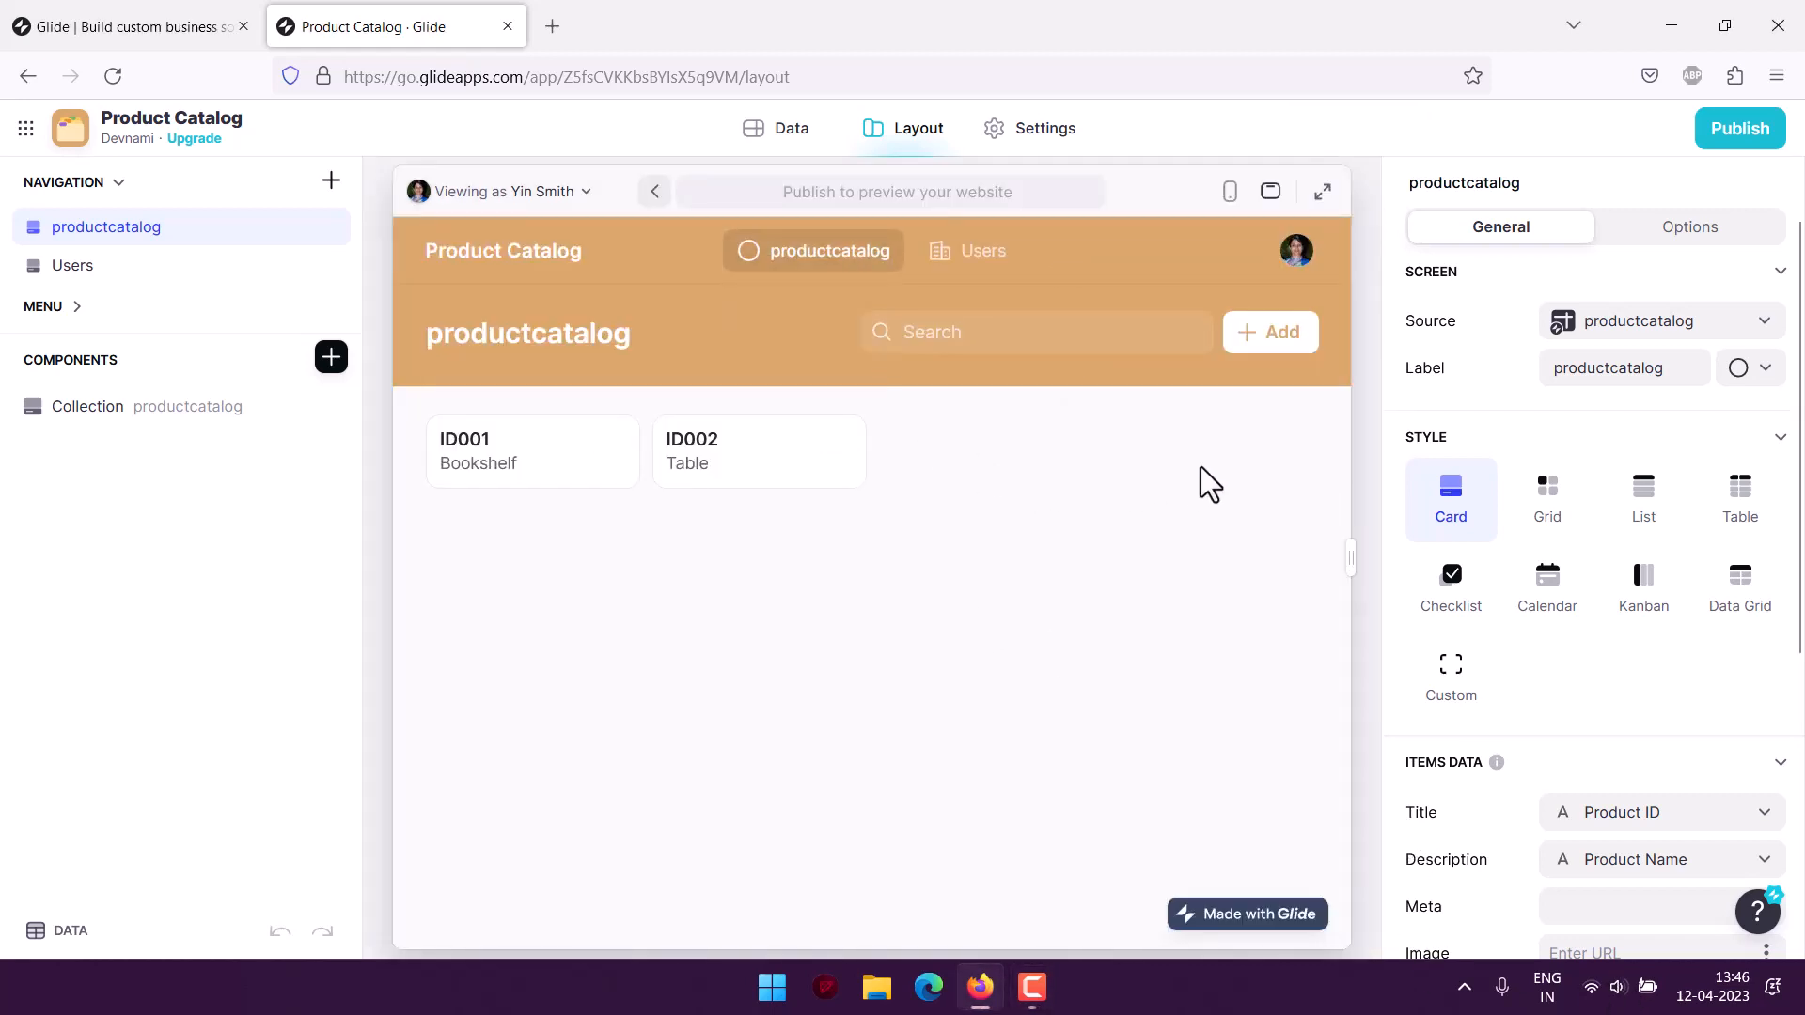
- Start a new product entry with Product ID ID003 and Product Name Couch
{"action": "left_click", "coordinate": [1261, 343]}
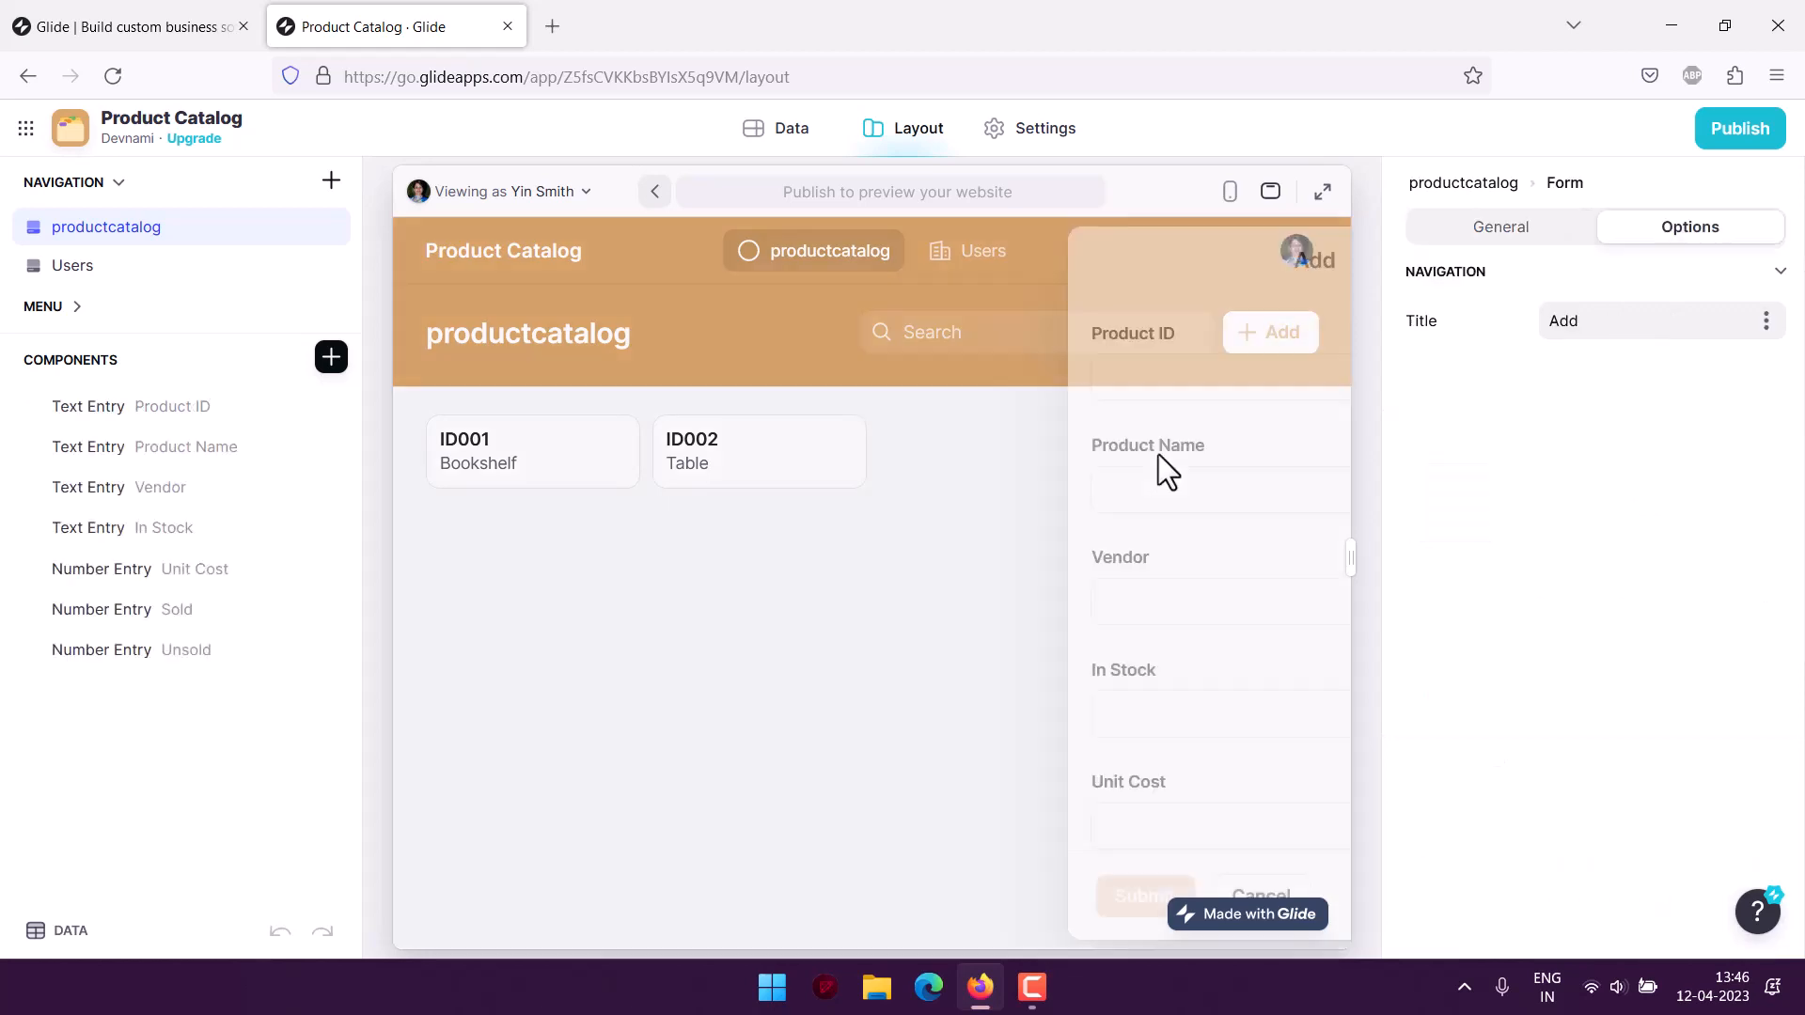
{"action": "left_click", "coordinate": [992, 393]}
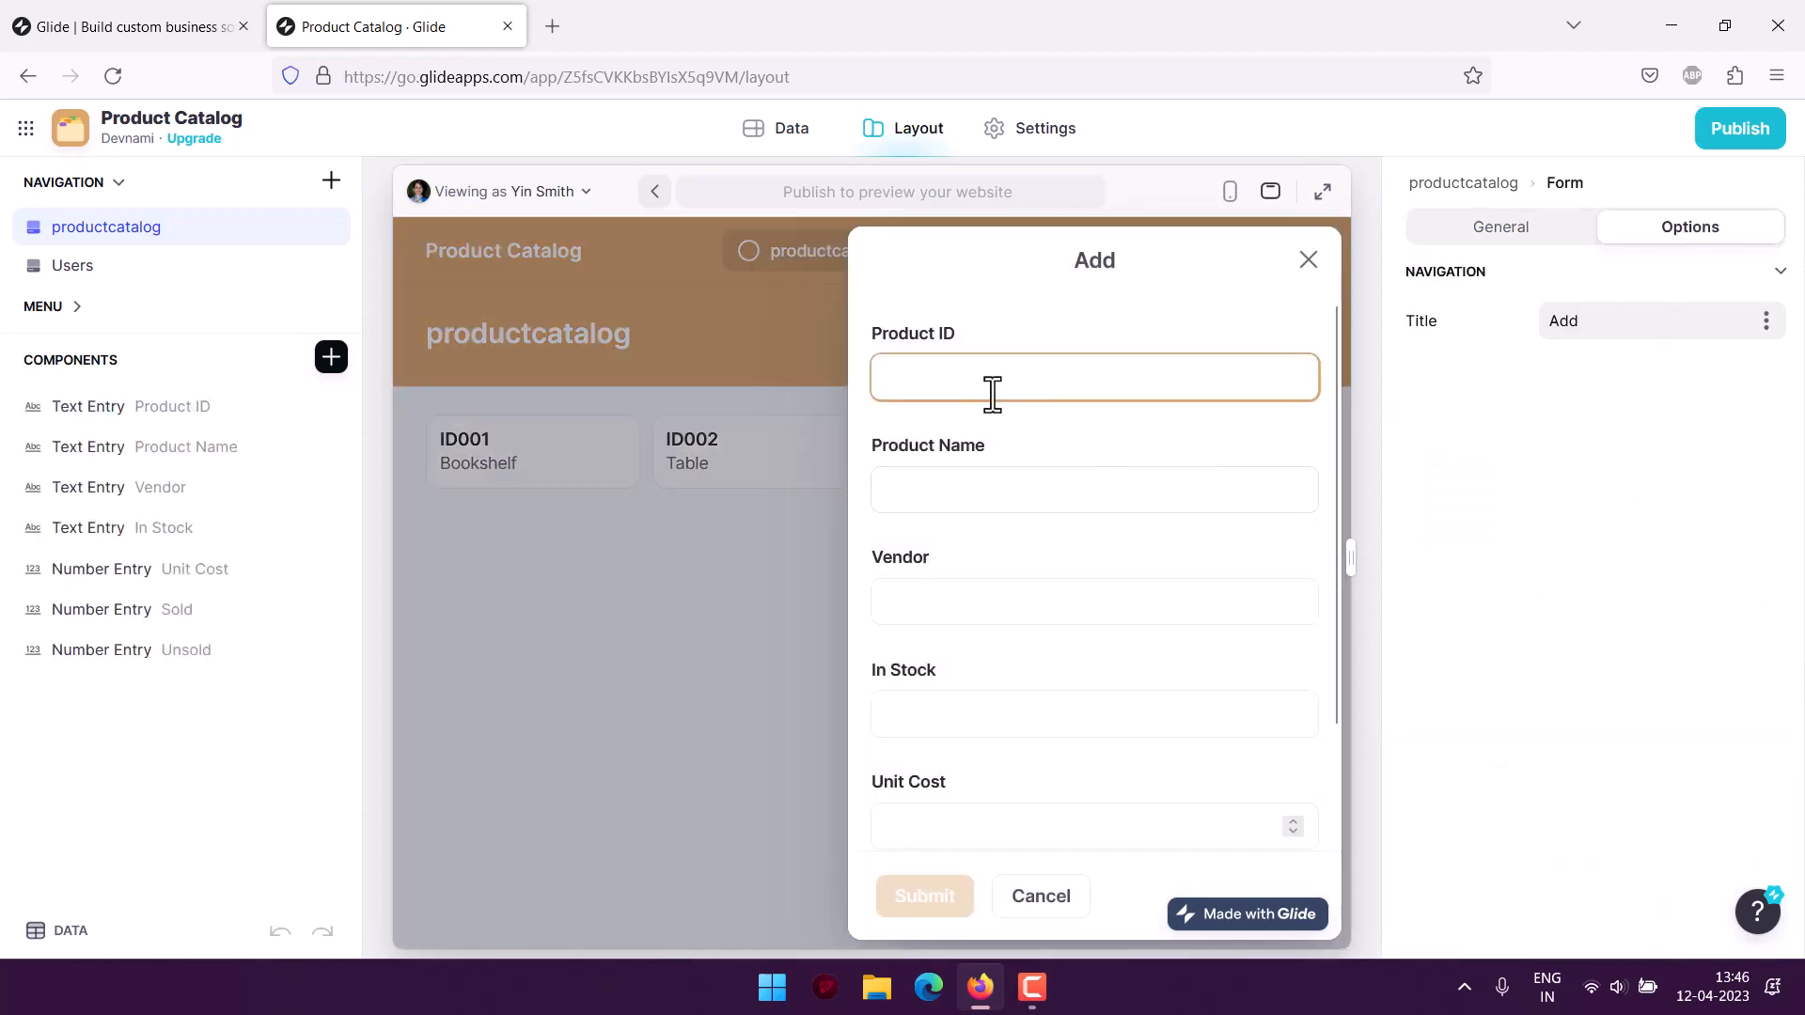
{"action": "type", "text": "ID003"}
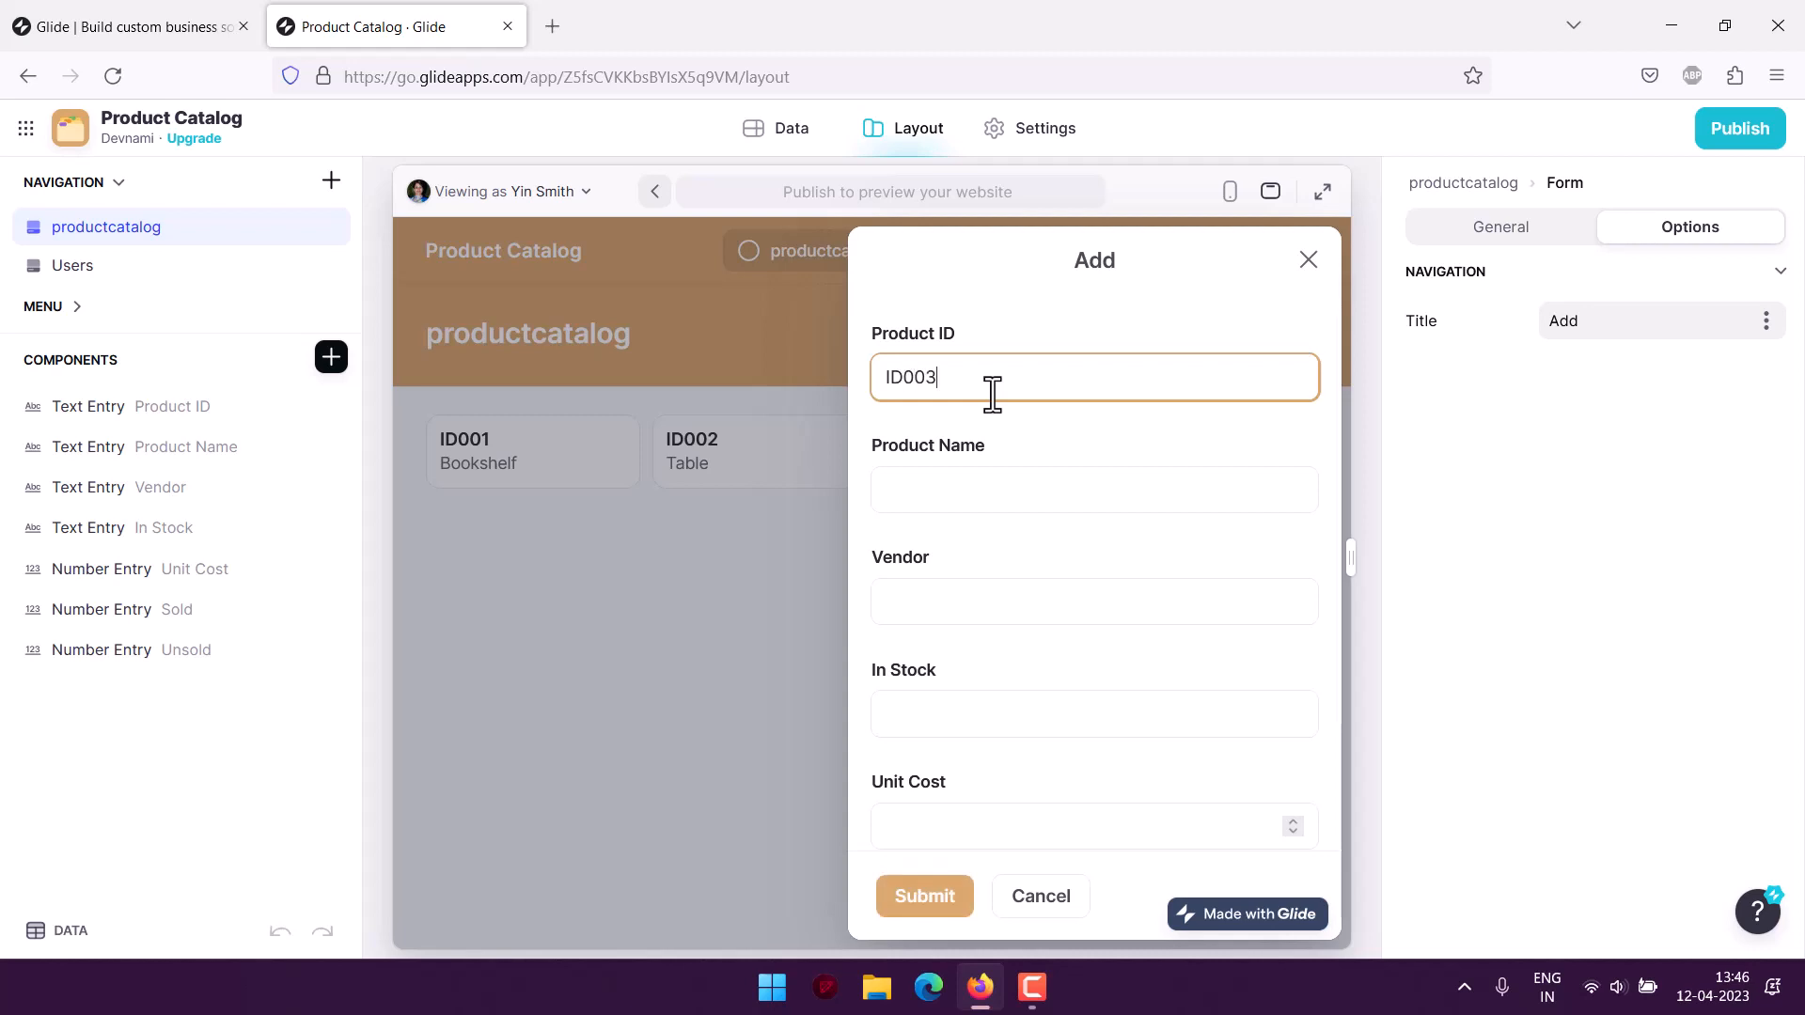
{"action": "key", "text": "Tab"}
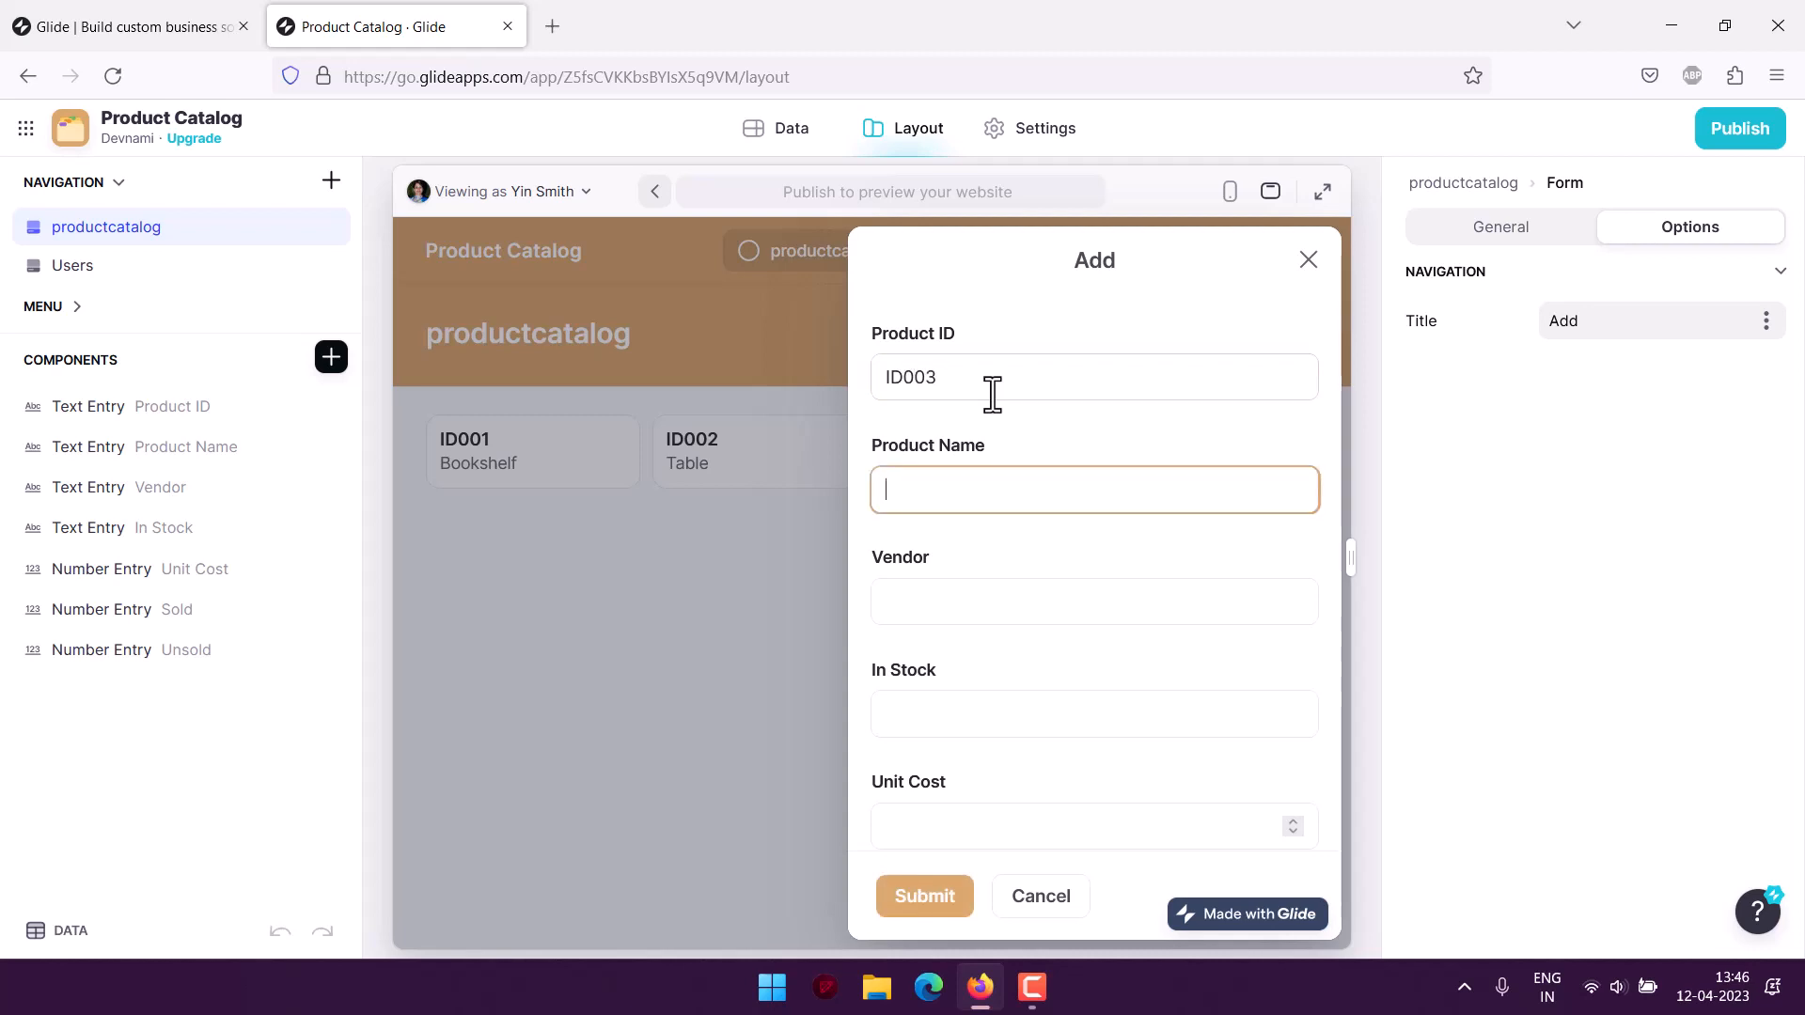
{"action": "type", "text": "Couch"}
{"action": "key", "text": "Tab"}
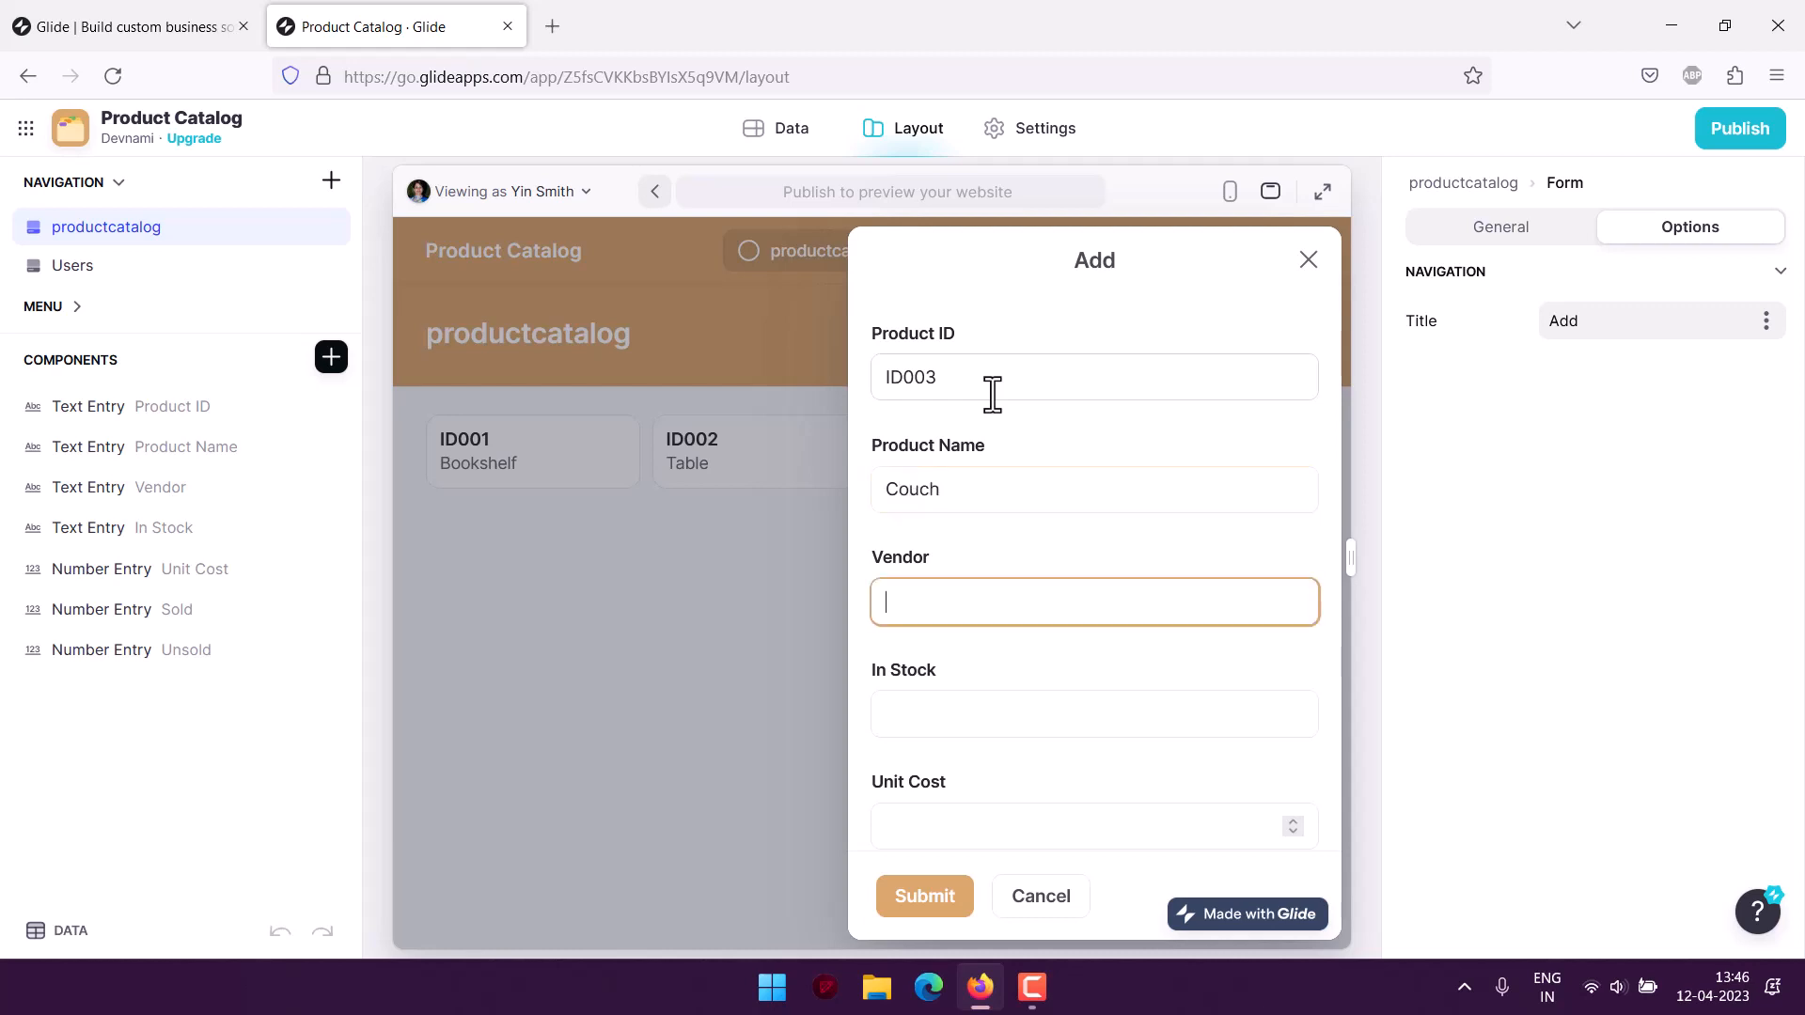
- Fill in the new product's Vendor as IKEA, In Stock as 5 and Unit Cost as 199
{"action": "type", "text": "IDEA"}
{"action": "key", "text": "BackSpace"}
{"action": "key", "text": "BackSpace"}
{"action": "type", "text": "EA"}
{"action": "key", "text": "Tab"}
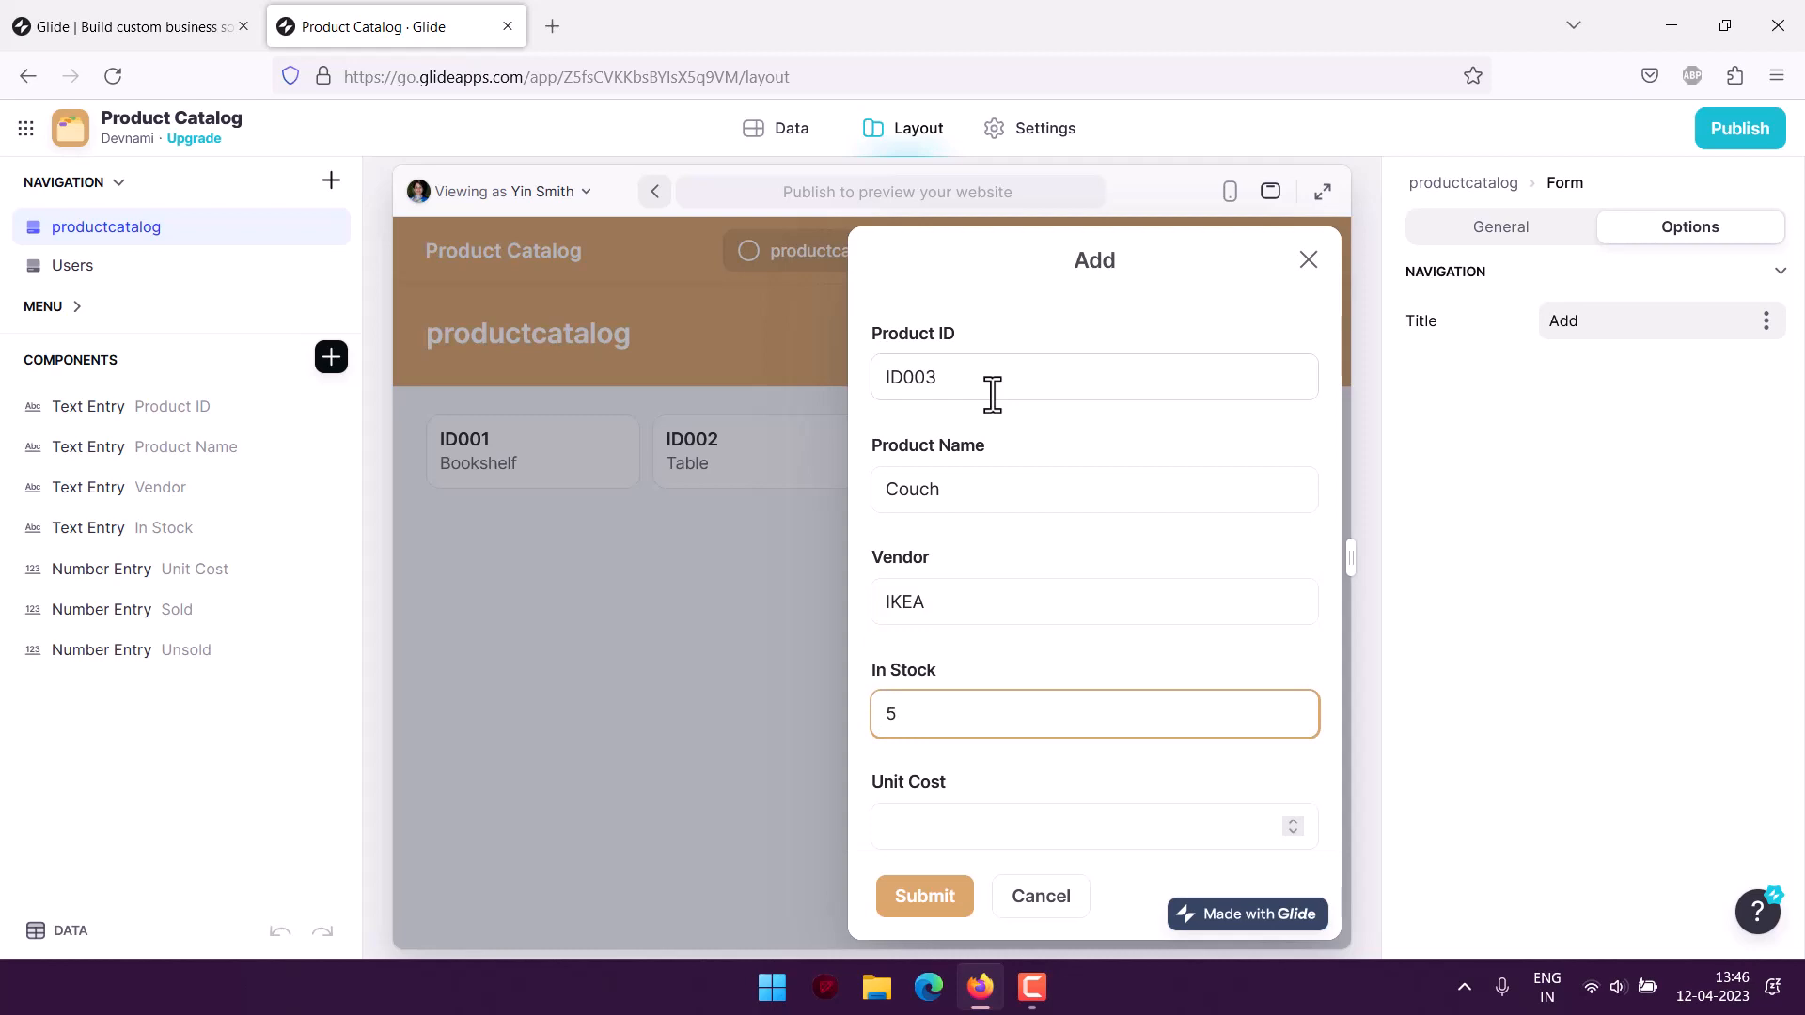
{"action": "key", "text": "Tab"}
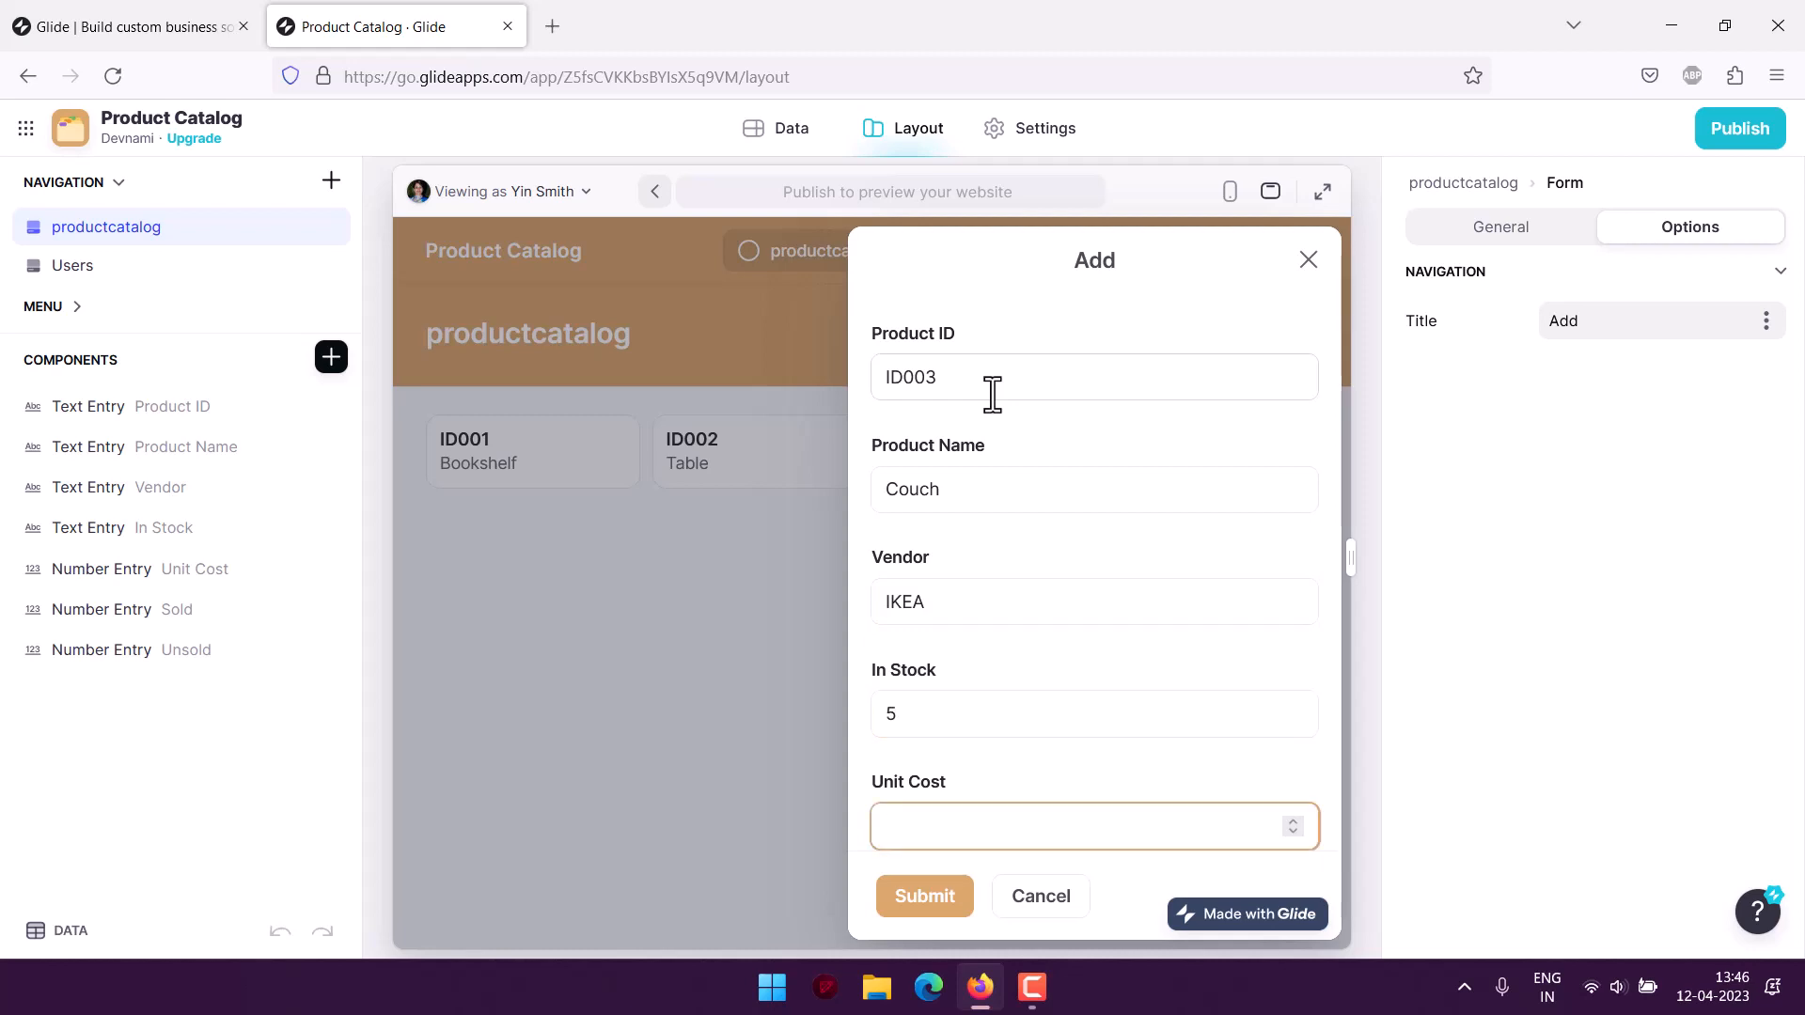
{"action": "type", "text": "199"}
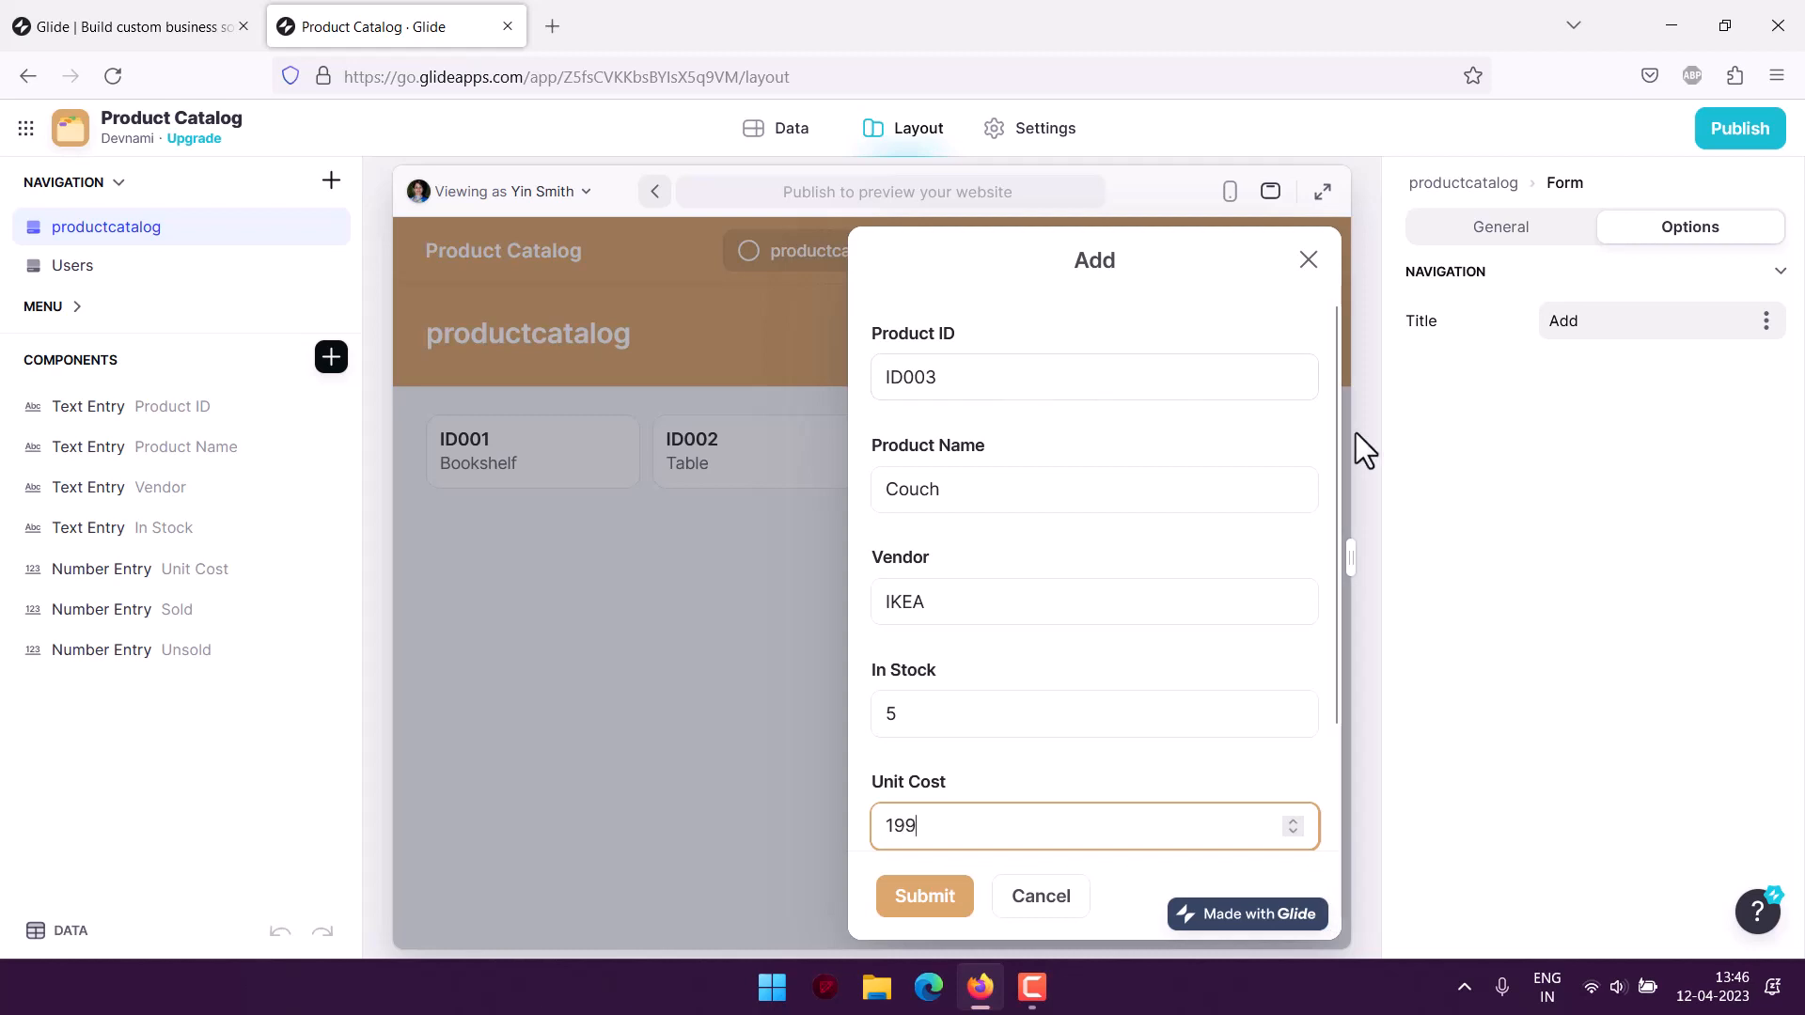
- Set the new product's Sold to 1 and Unsold to 4, and submit the entry
{"action": "scroll", "coordinate": [1171, 523], "scroll_direction": "down", "scroll_amount": 3}
{"action": "left_click", "coordinate": [972, 650]}
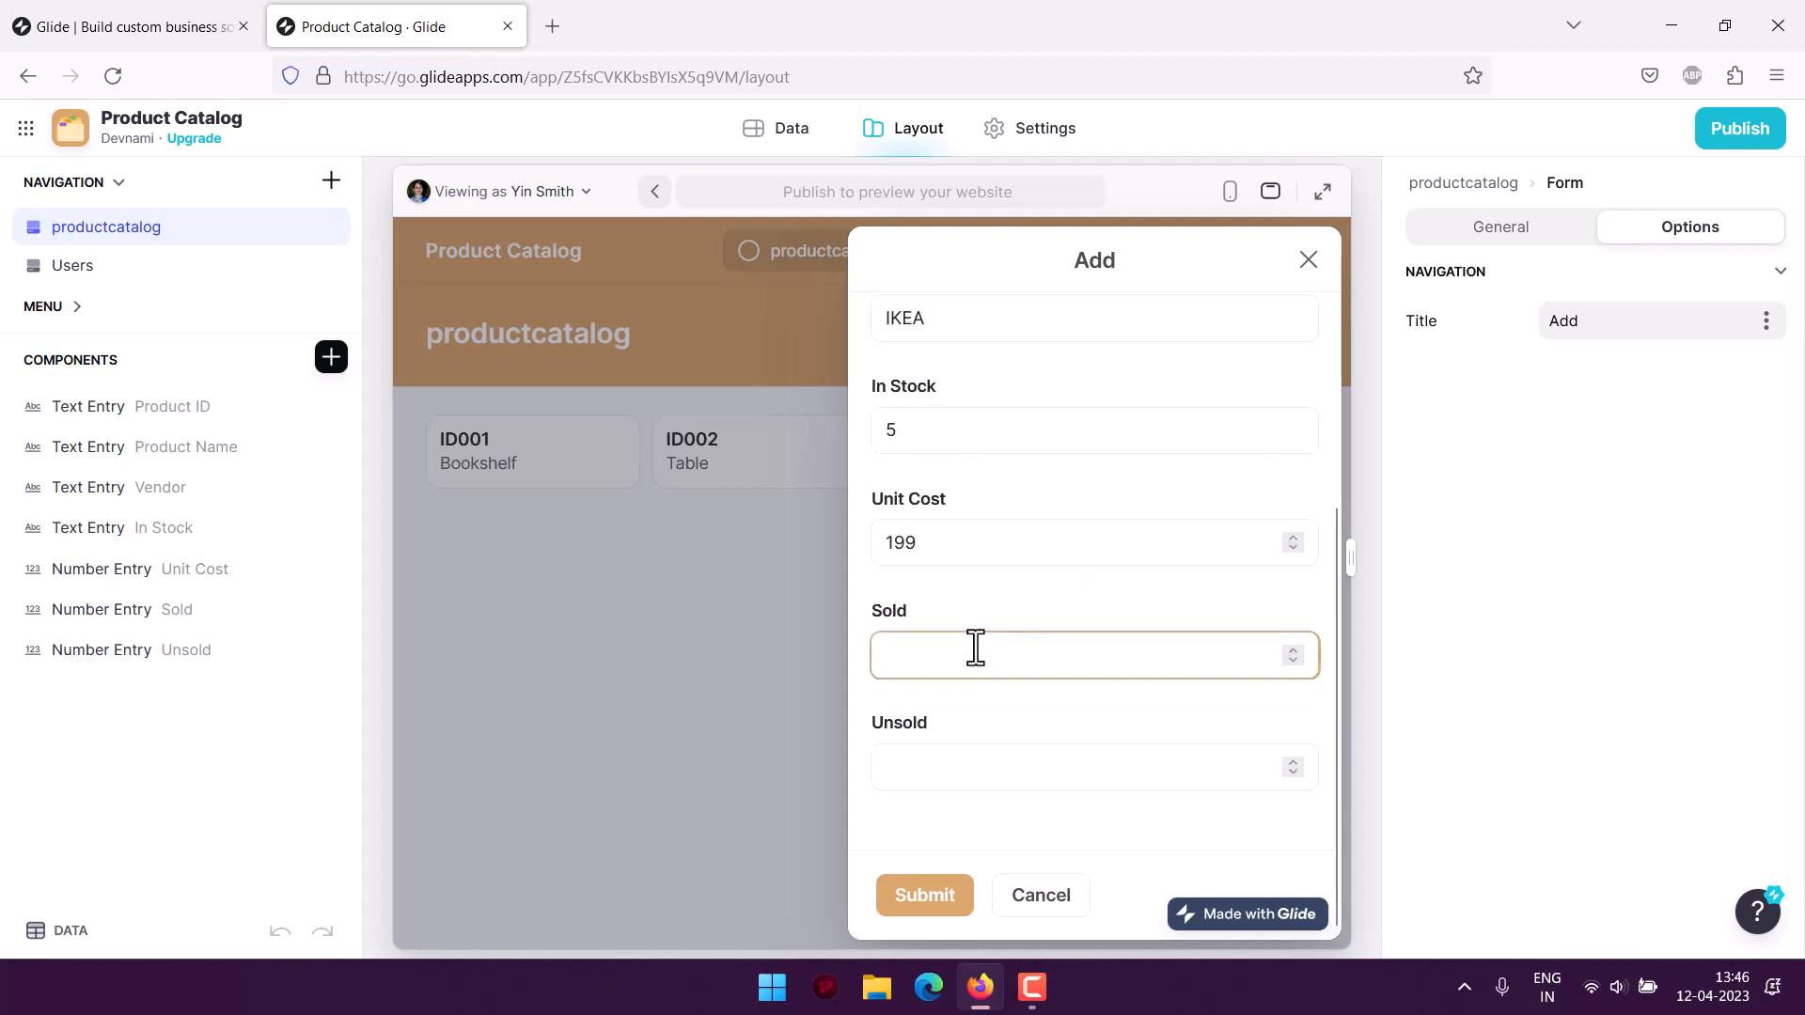
{"action": "type", "text": "1"}
{"action": "left_click", "coordinate": [961, 756]}
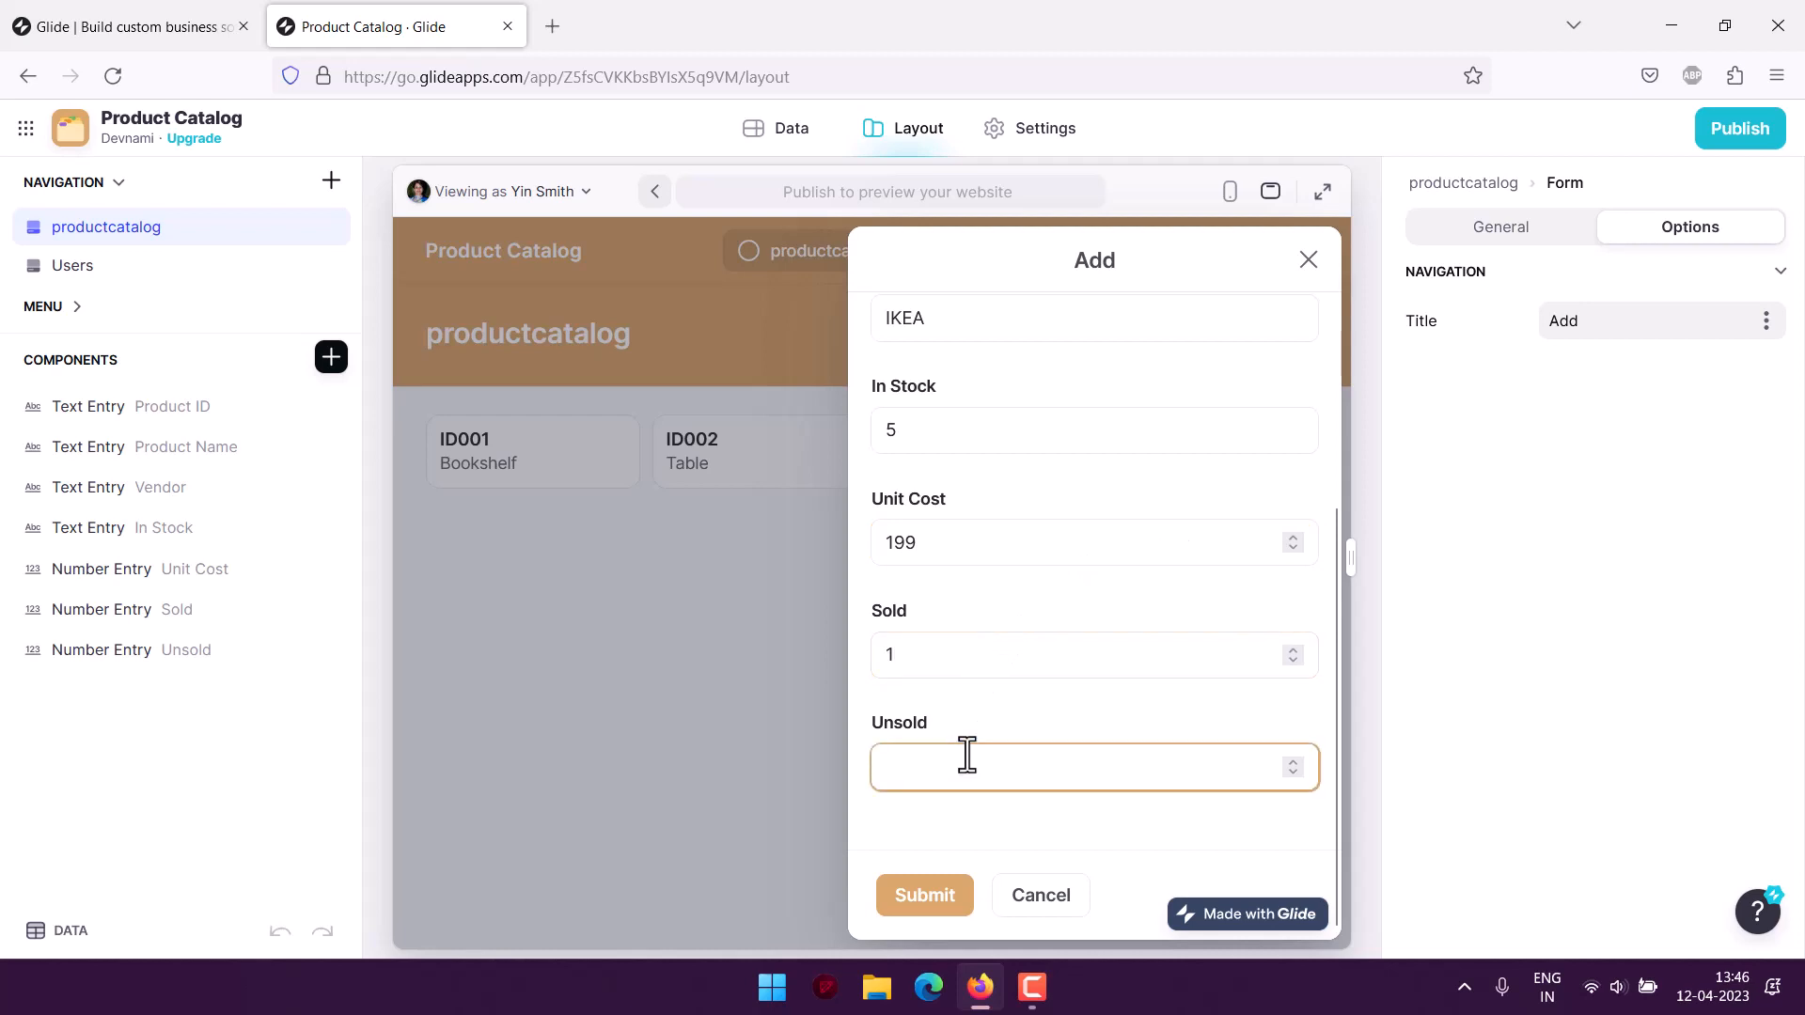
{"action": "type", "text": "4"}
{"action": "left_click", "coordinate": [926, 901]}
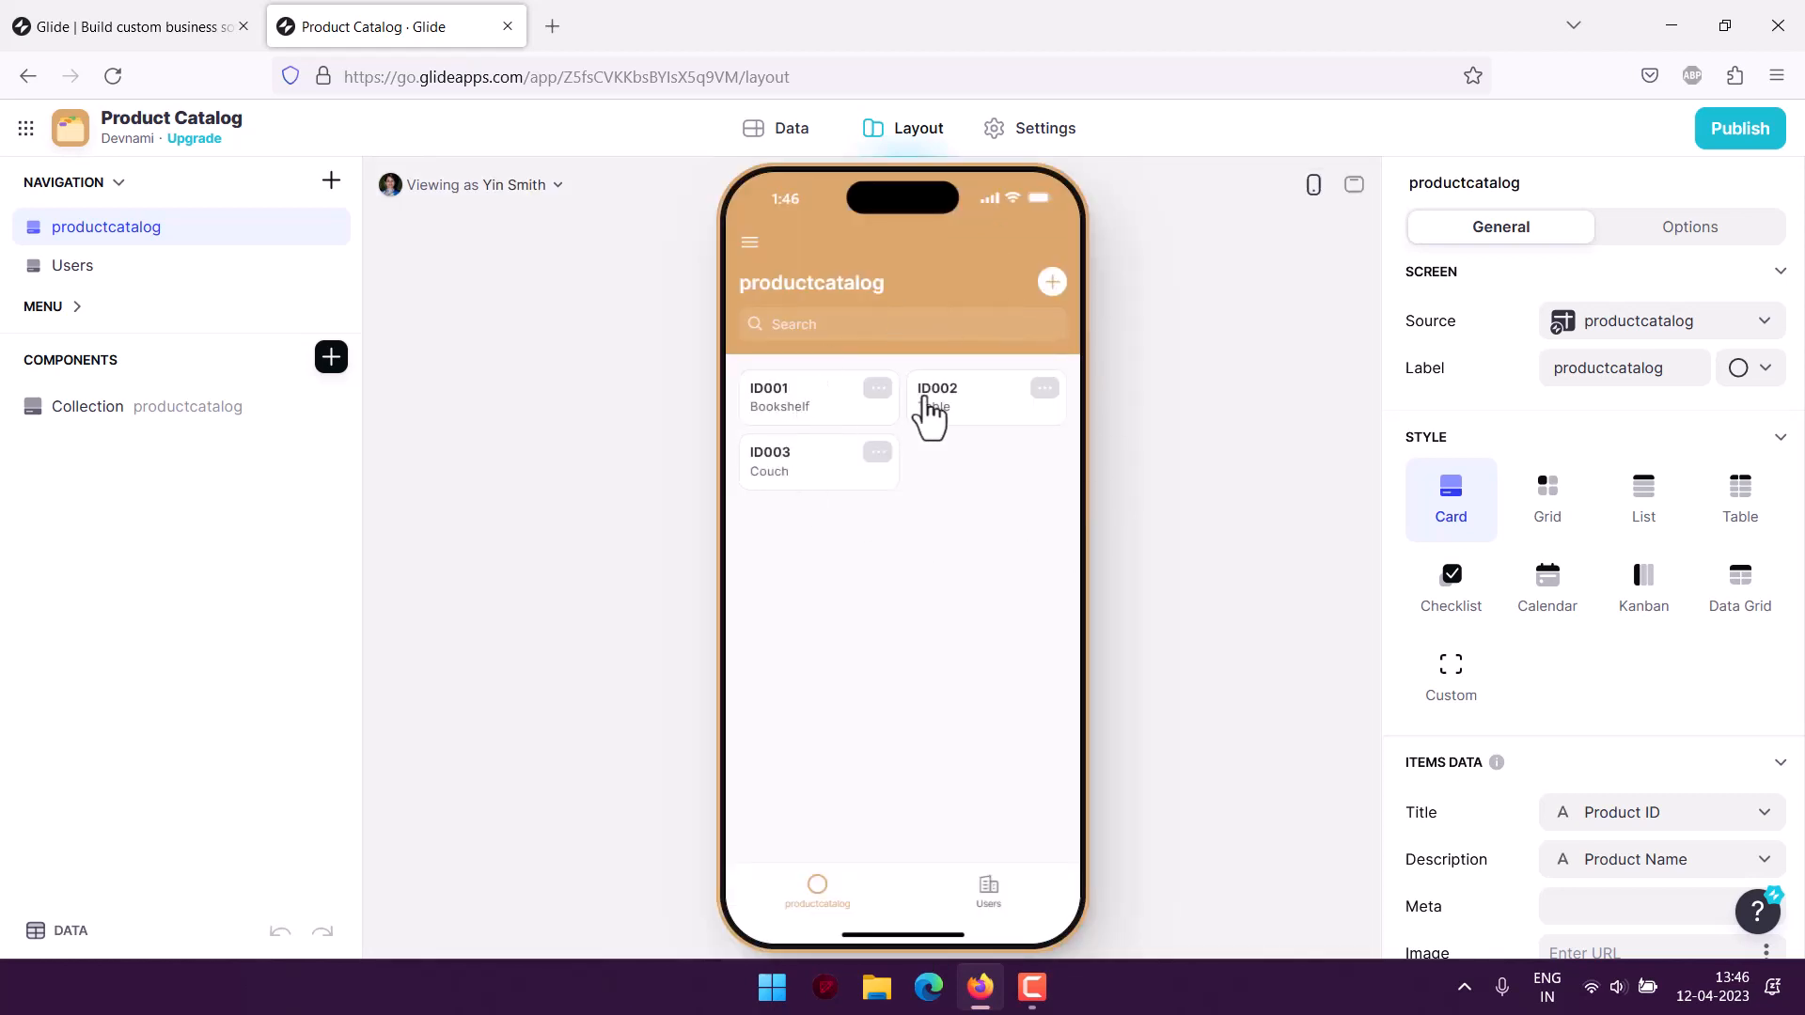
- In the desktop preview, try the Grid, List and Table styles for the product list and finish with Data Grid
{"action": "left_click", "coordinate": [1354, 184]}
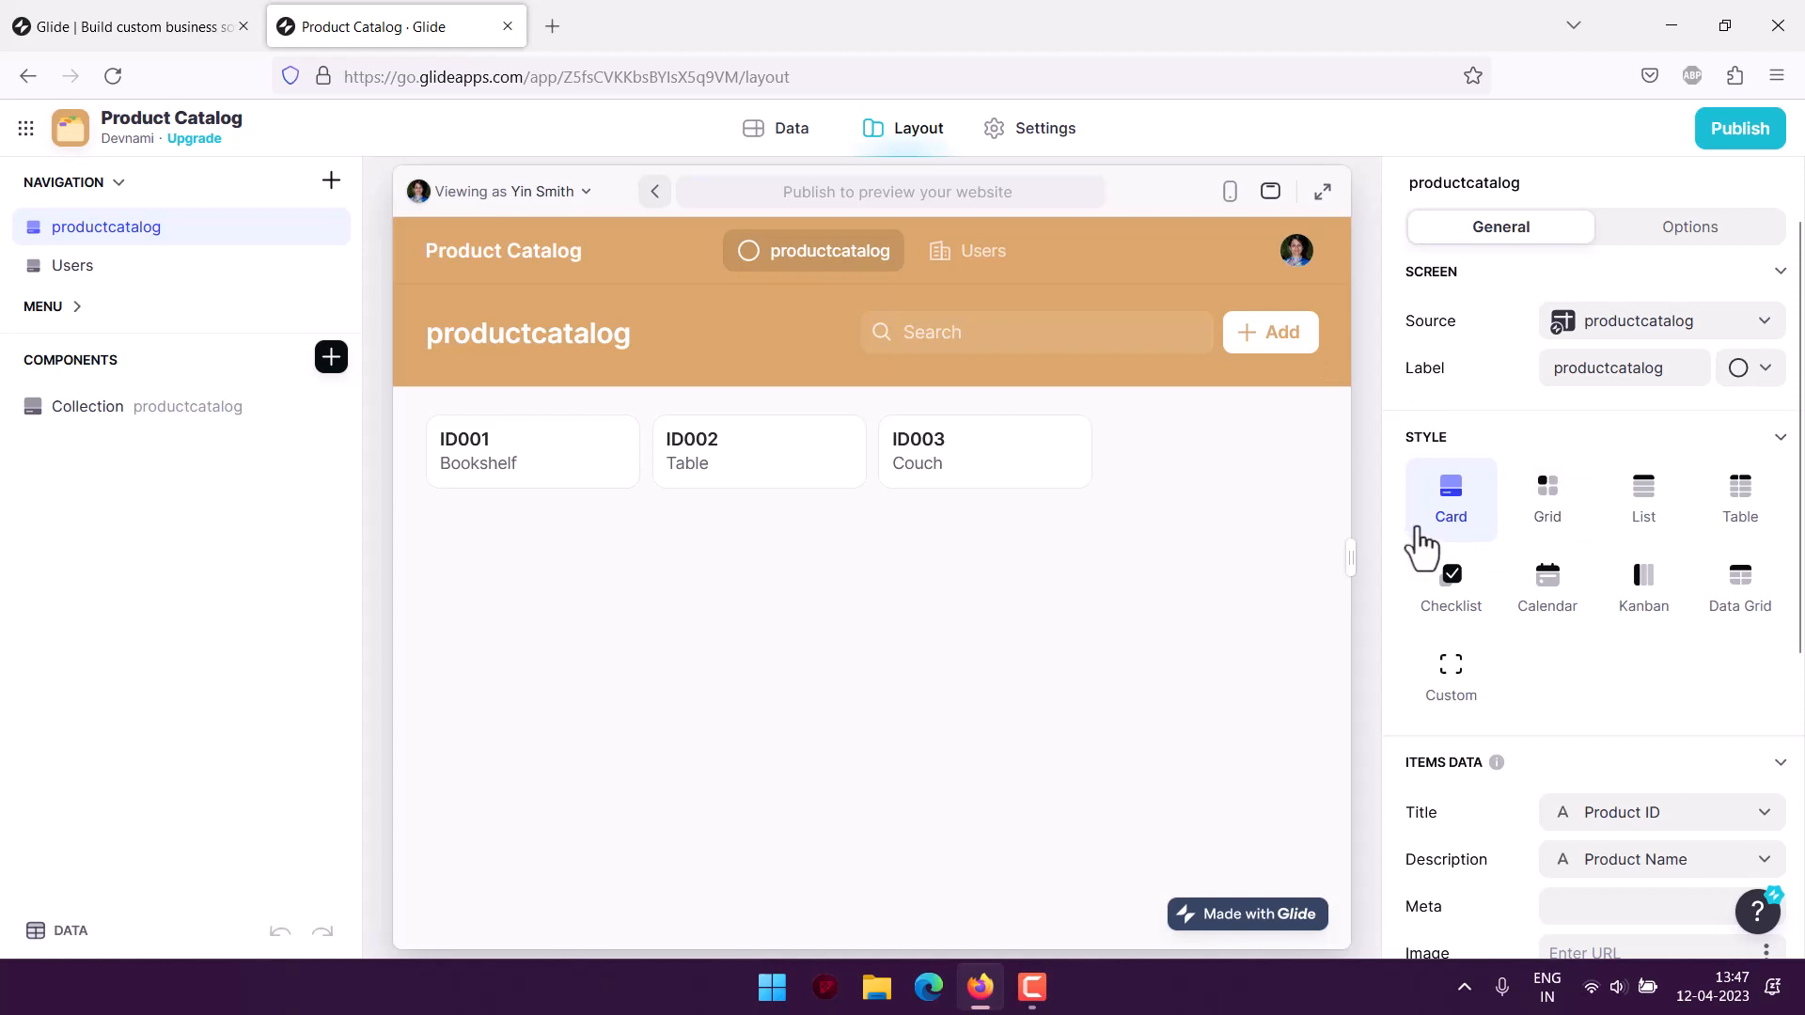
{"action": "left_click", "coordinate": [1507, 536]}
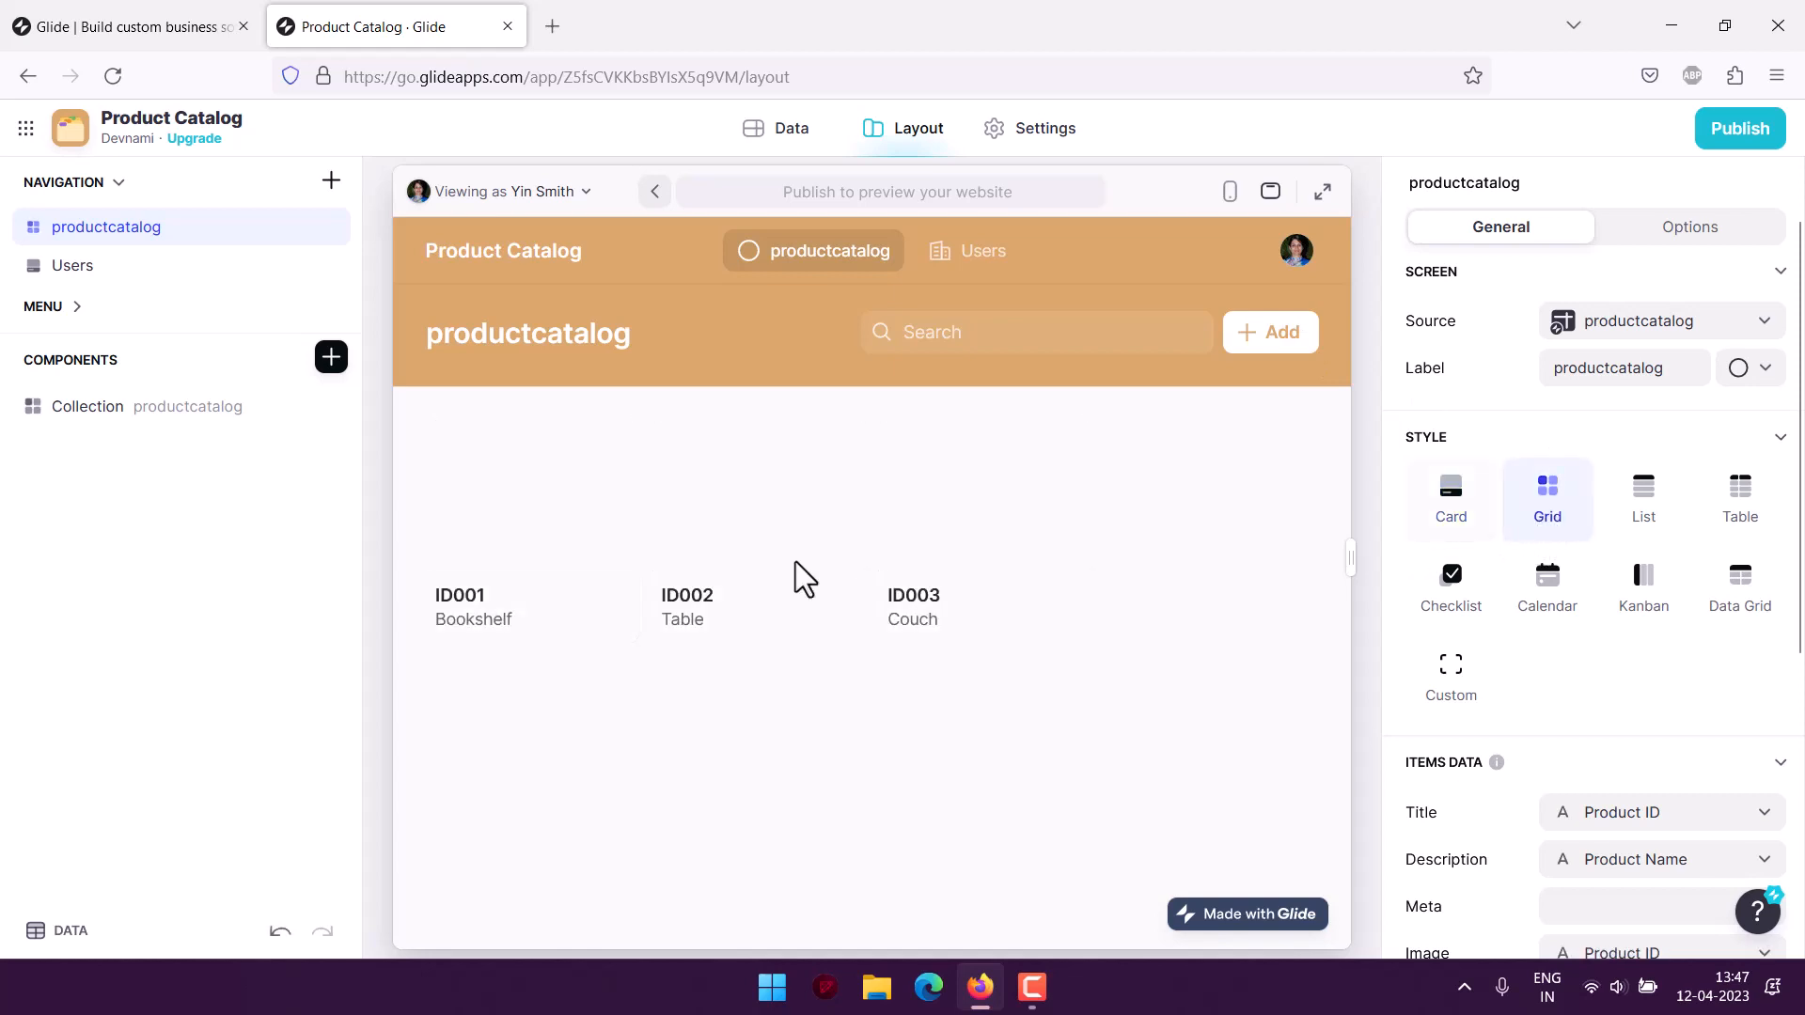
{"action": "left_click", "coordinate": [1660, 515]}
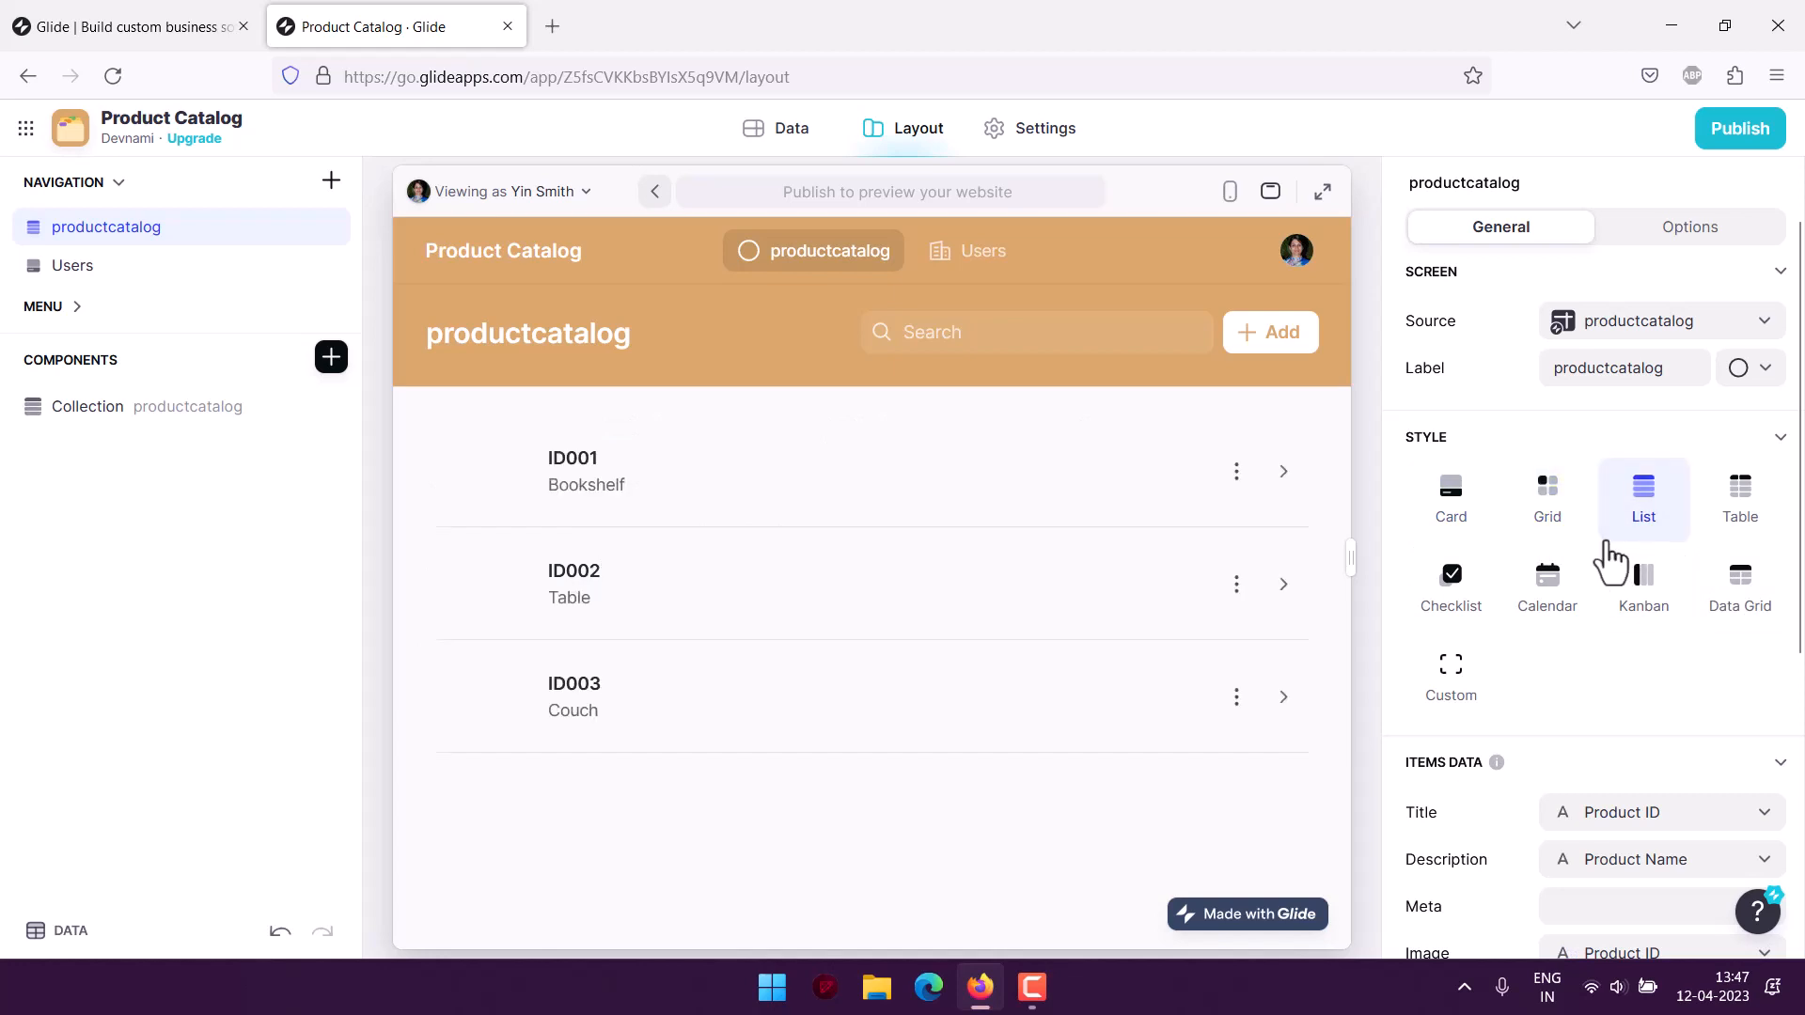
{"action": "left_click", "coordinate": [1740, 550]}
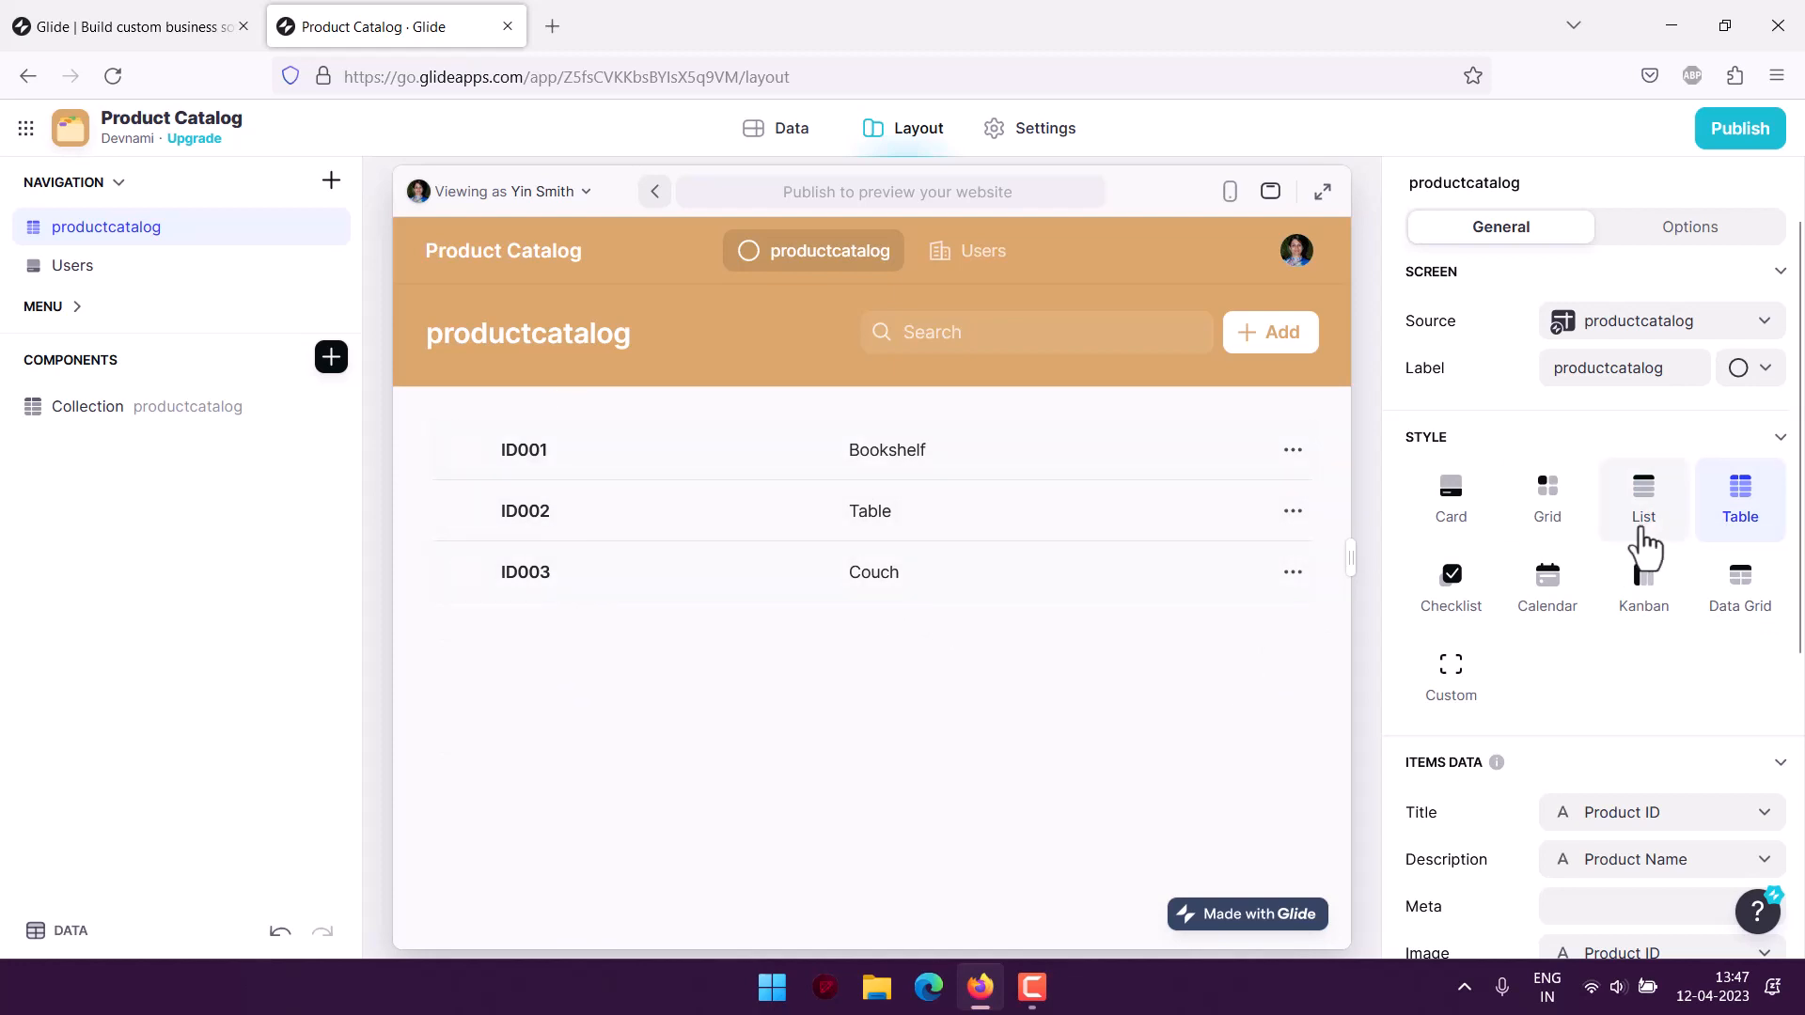
{"action": "left_click", "coordinate": [1752, 607]}
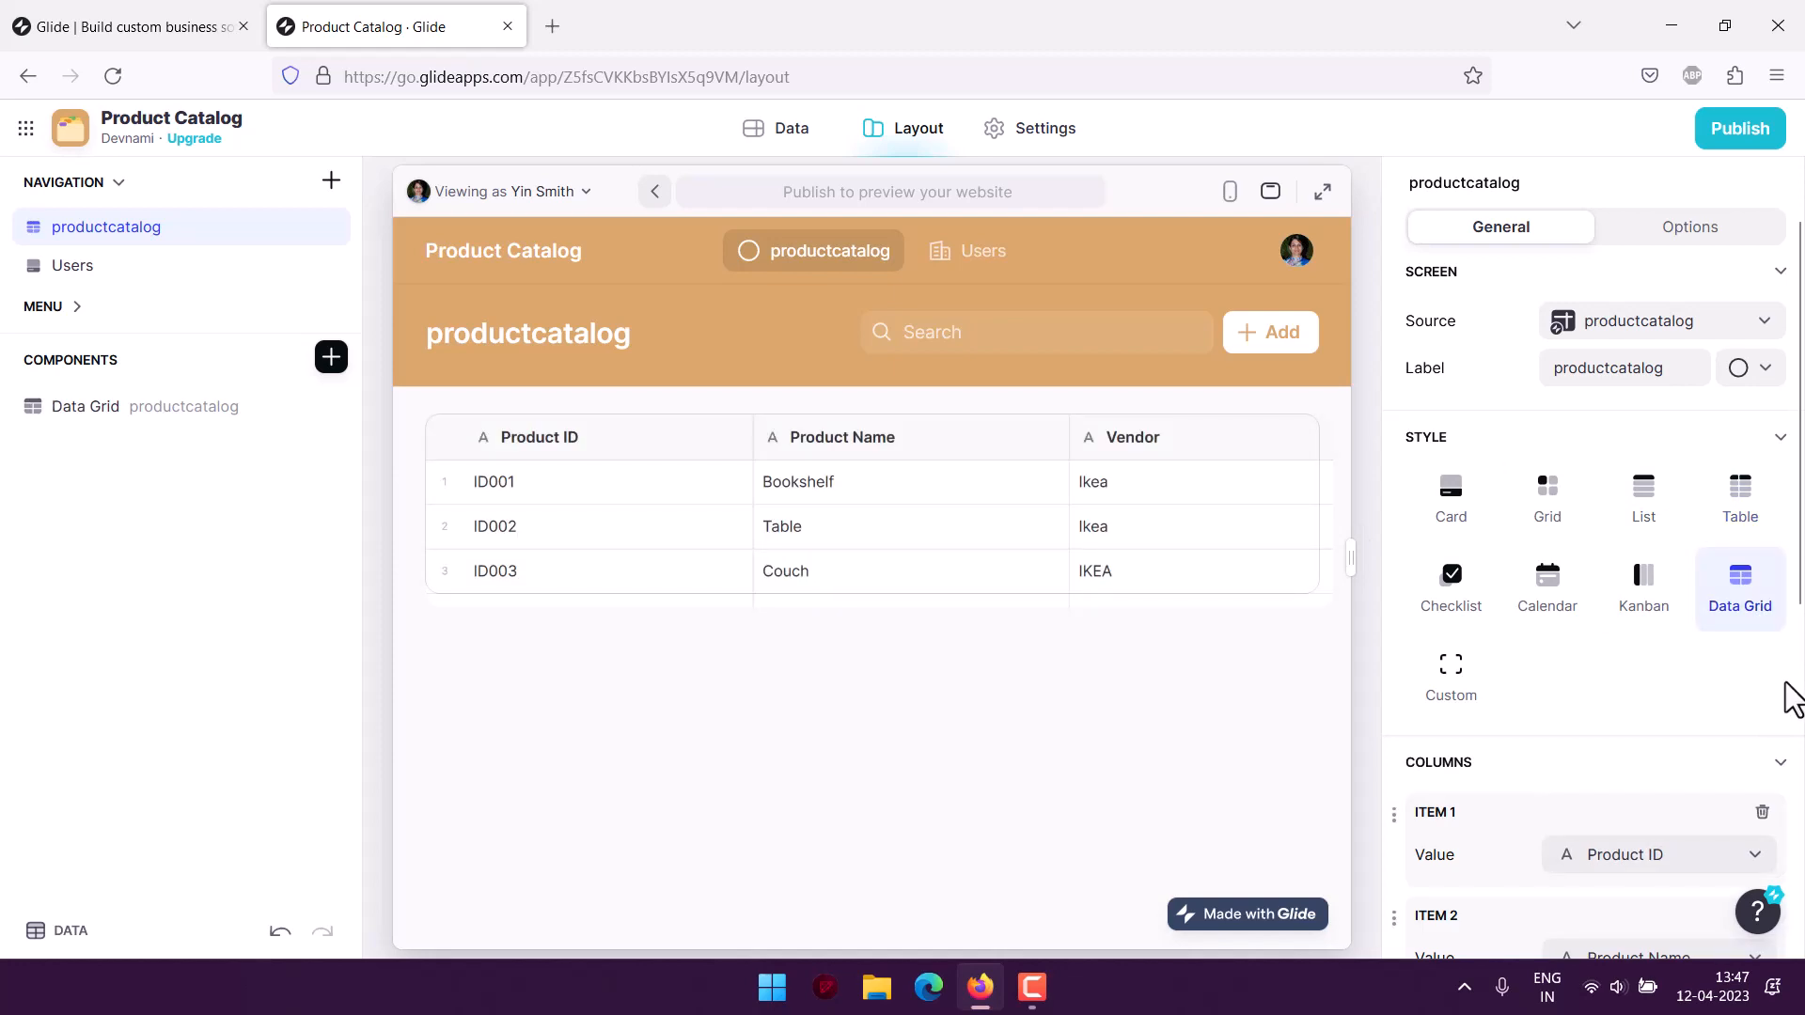
- Try the Checklist, Calendar and Kanban styles for the product list, checking the Data Grid and Calendar layouts in the phone preview
{"action": "left_click", "coordinate": [1229, 192]}
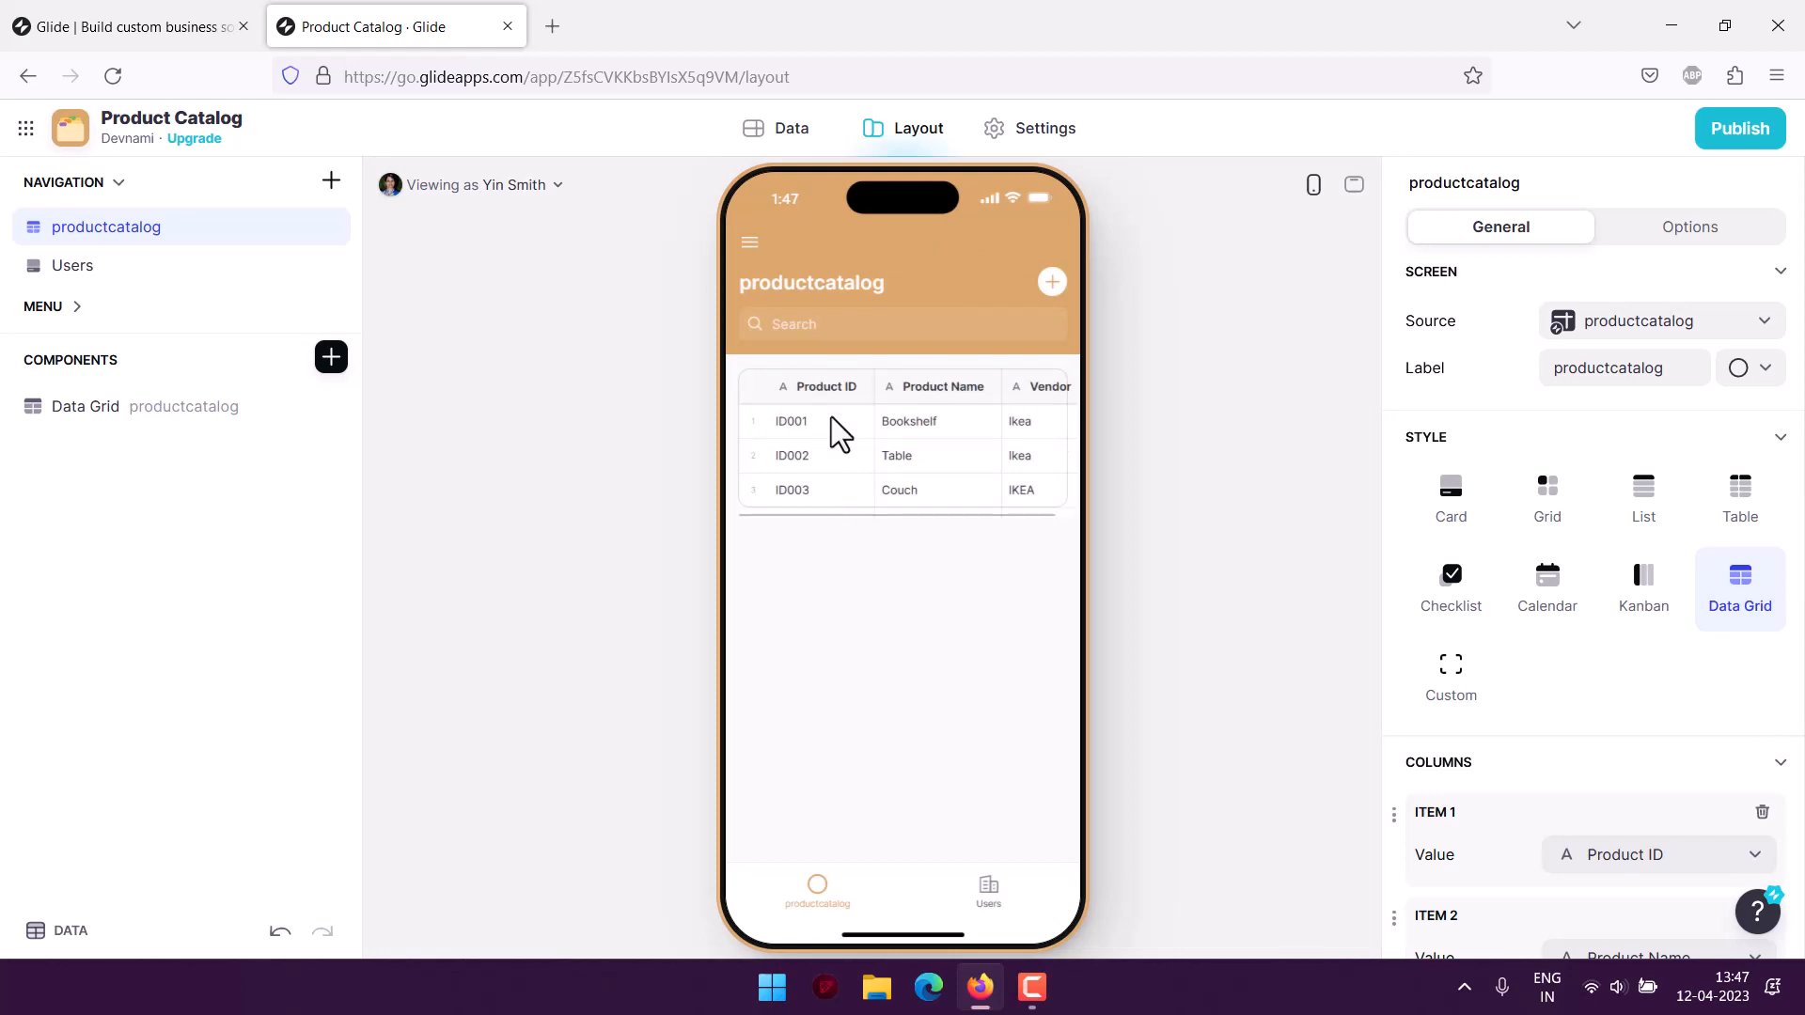
{"action": "left_click", "coordinate": [1354, 185]}
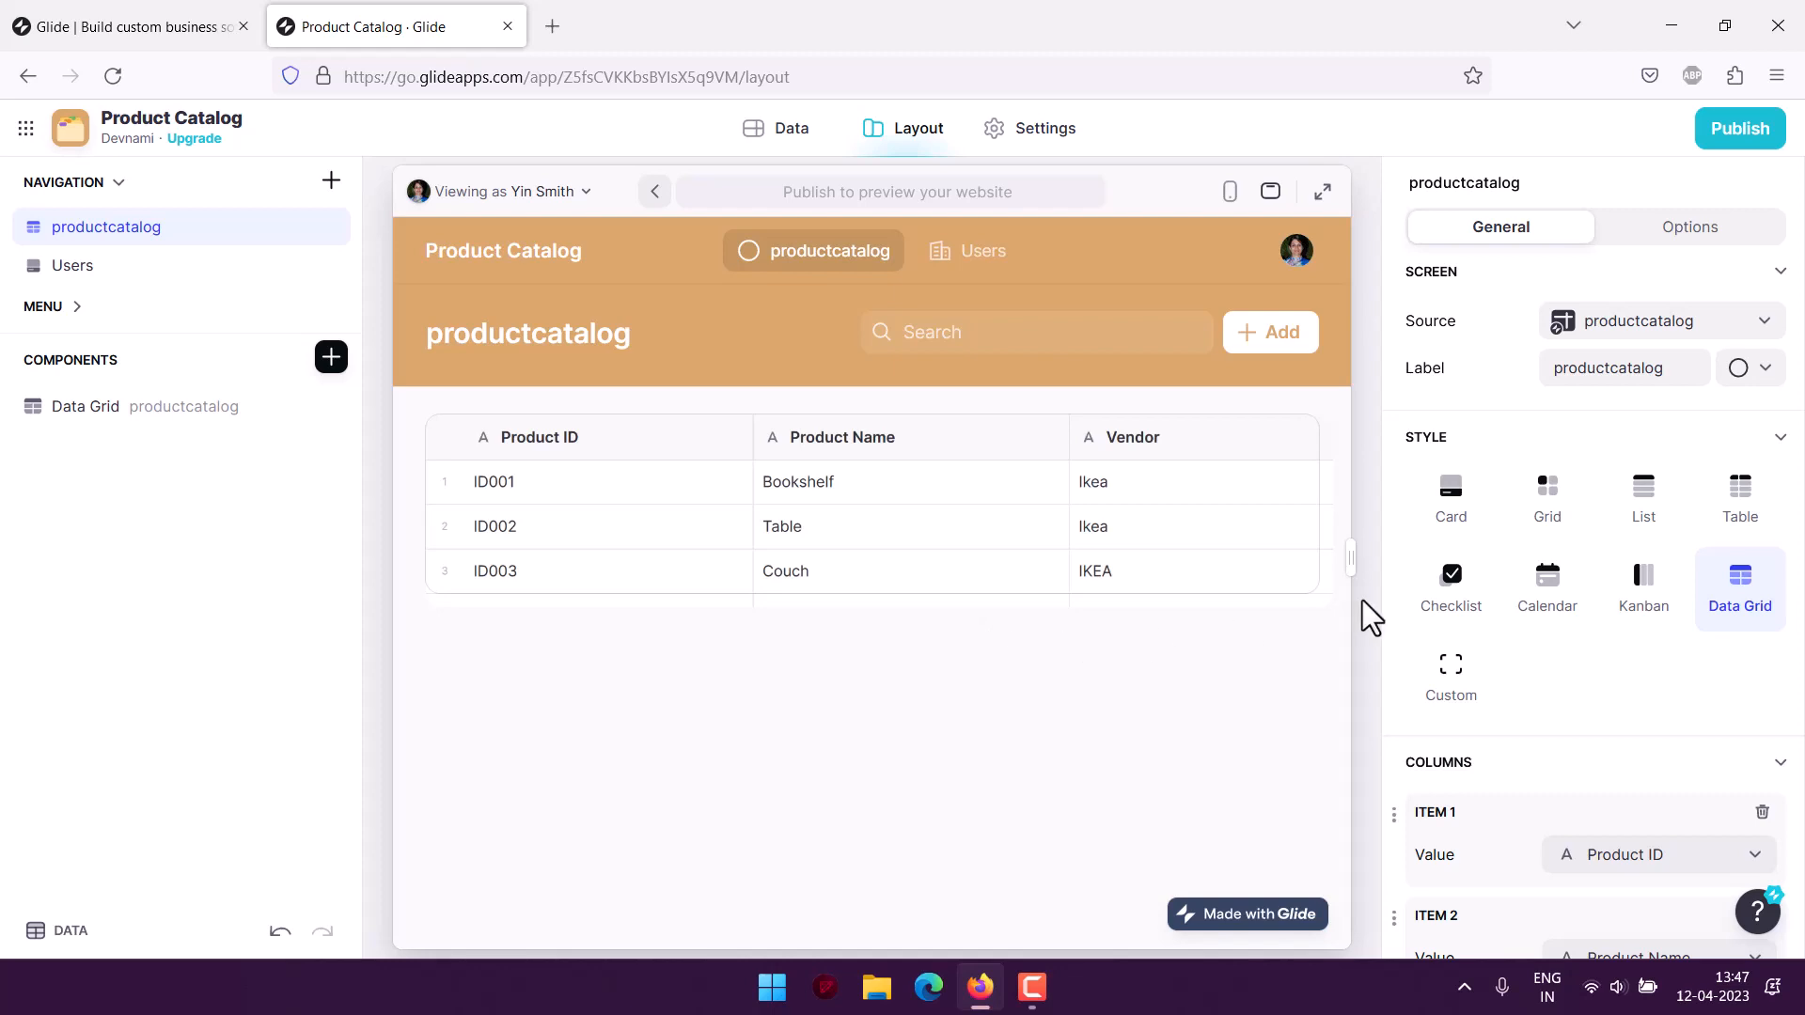
{"action": "left_click", "coordinate": [1430, 604]}
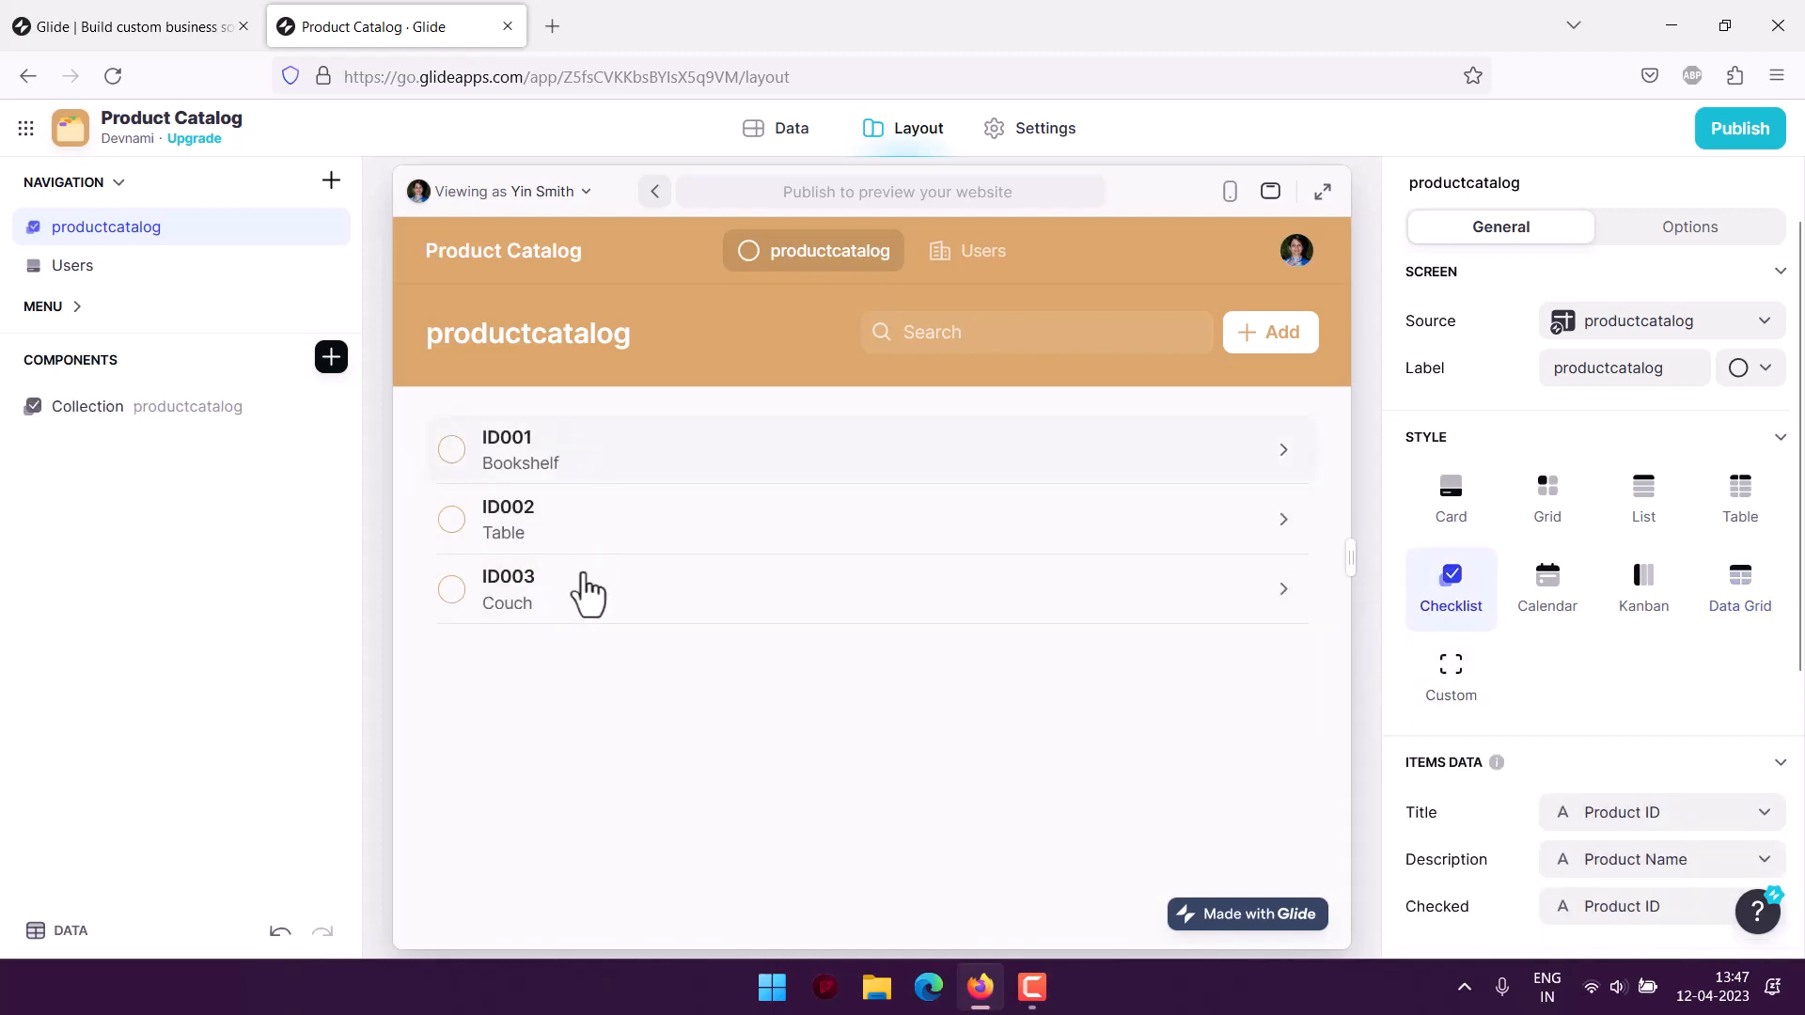
{"action": "left_click", "coordinate": [1553, 616]}
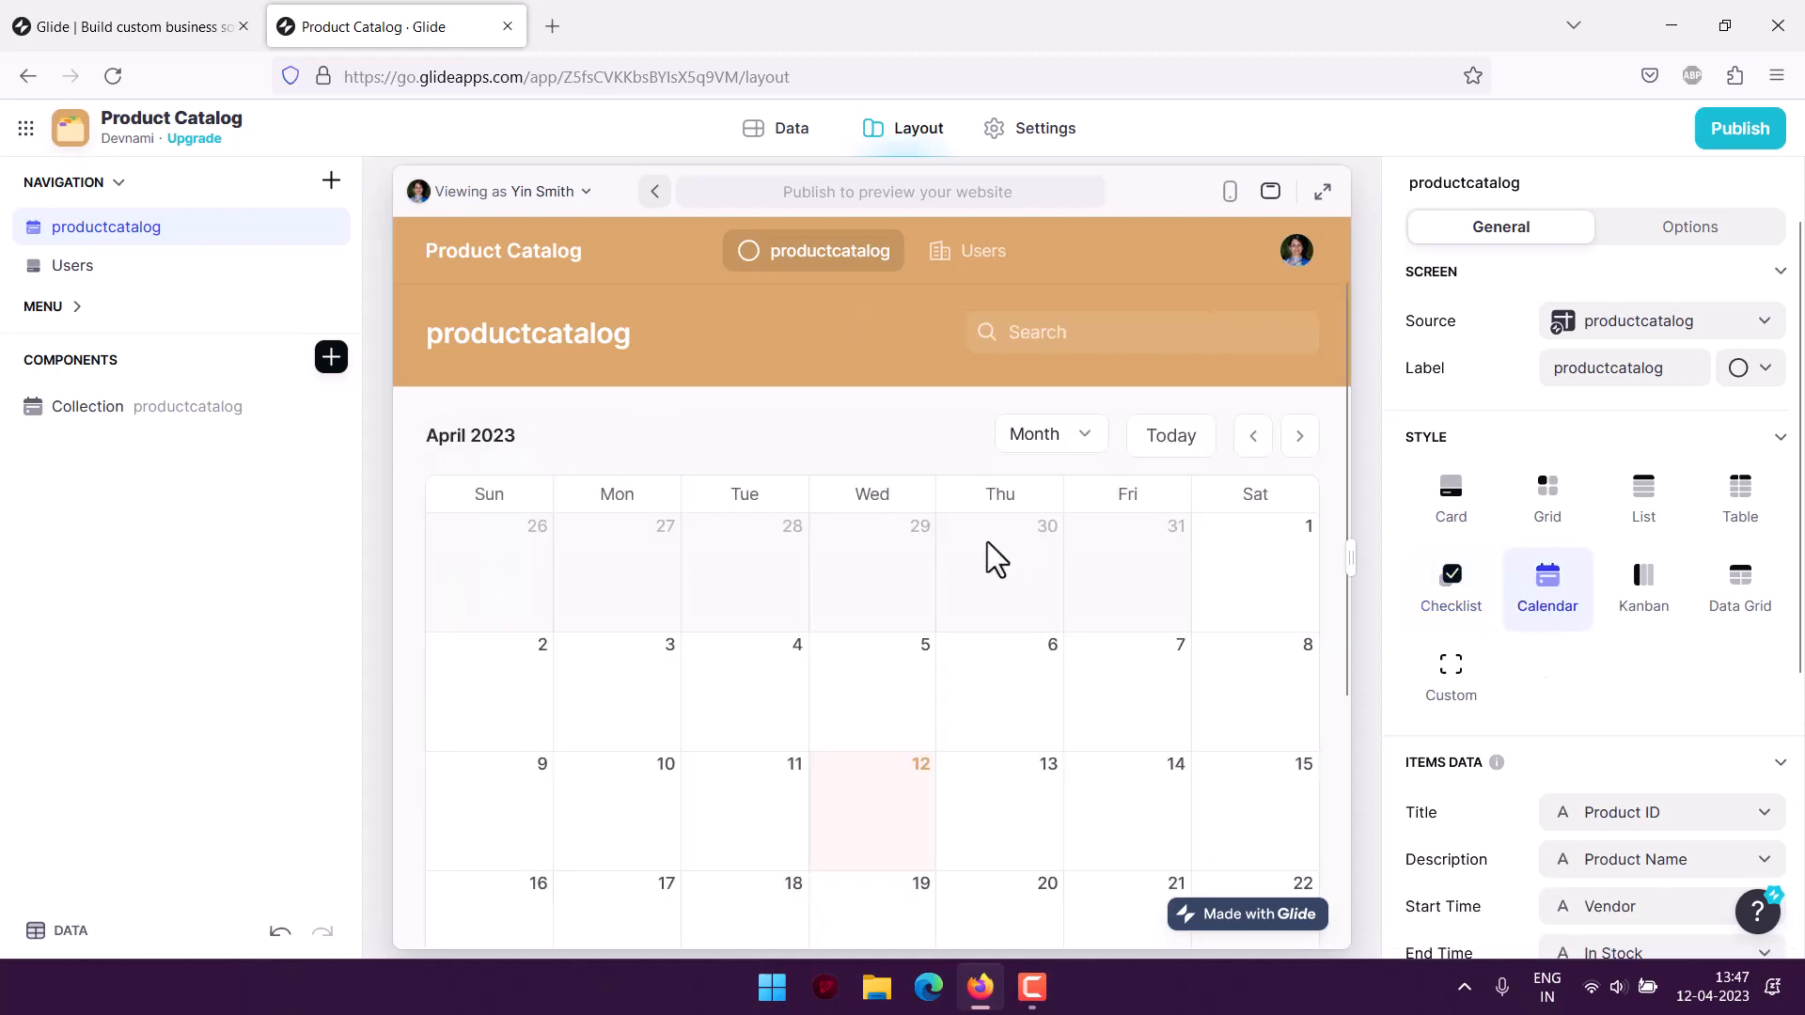
{"action": "scroll", "coordinate": [1136, 548], "scroll_direction": "down", "scroll_amount": 5}
{"action": "scroll", "coordinate": [892, 429], "scroll_direction": "up", "scroll_amount": 5}
{"action": "left_click", "coordinate": [1231, 196]}
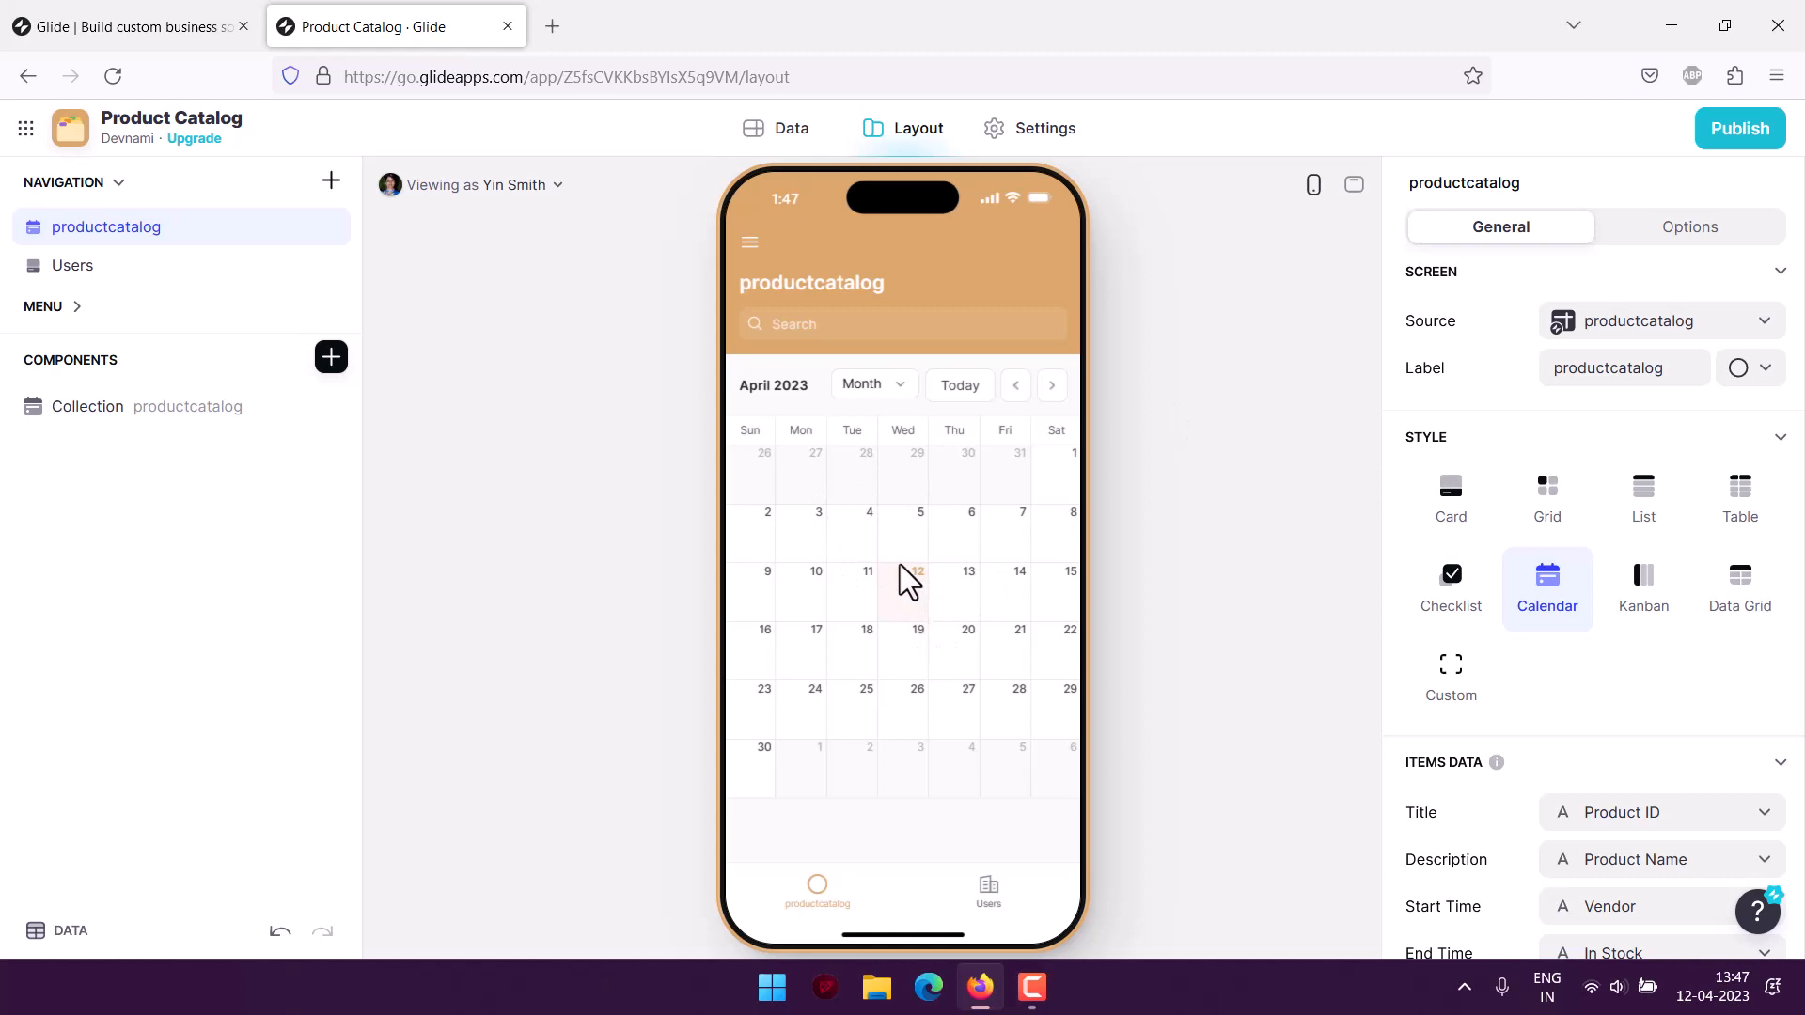
{"action": "left_click", "coordinate": [1354, 185]}
{"action": "left_click", "coordinate": [1641, 590]}
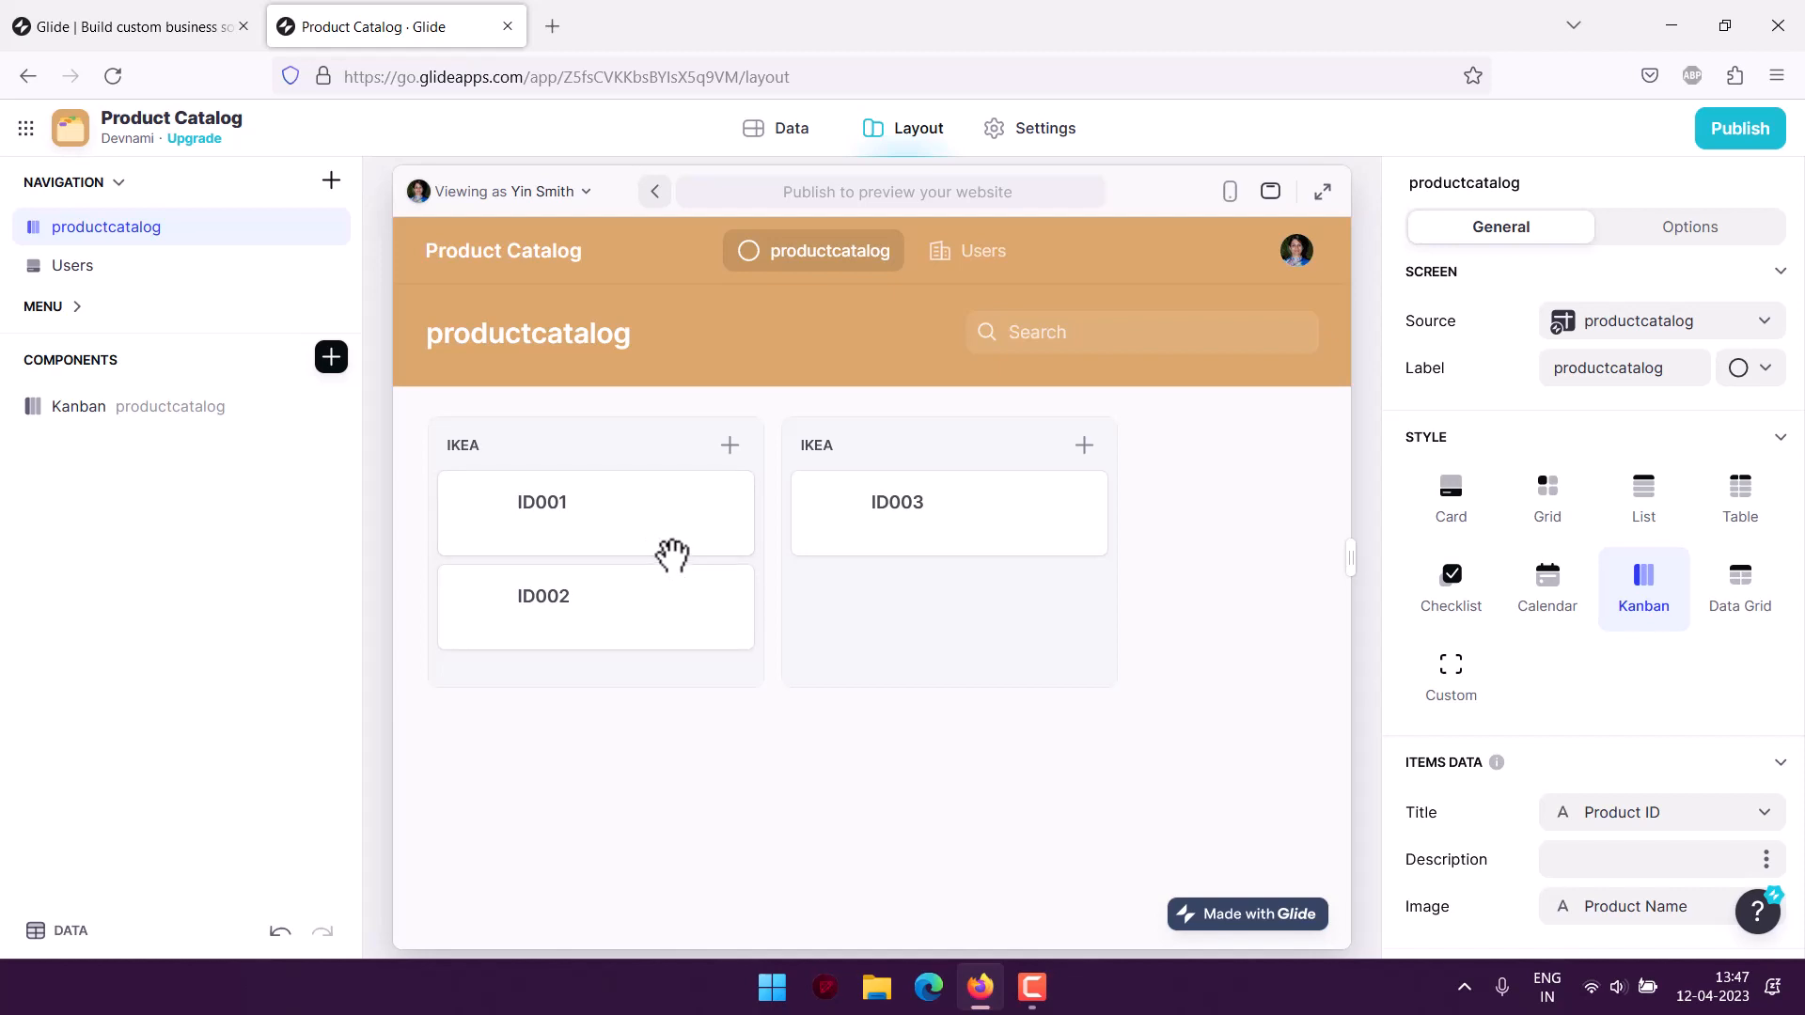
- Set the product list style to List and check the detail page of product ID001 before returning to the list
{"action": "left_click", "coordinate": [1636, 498]}
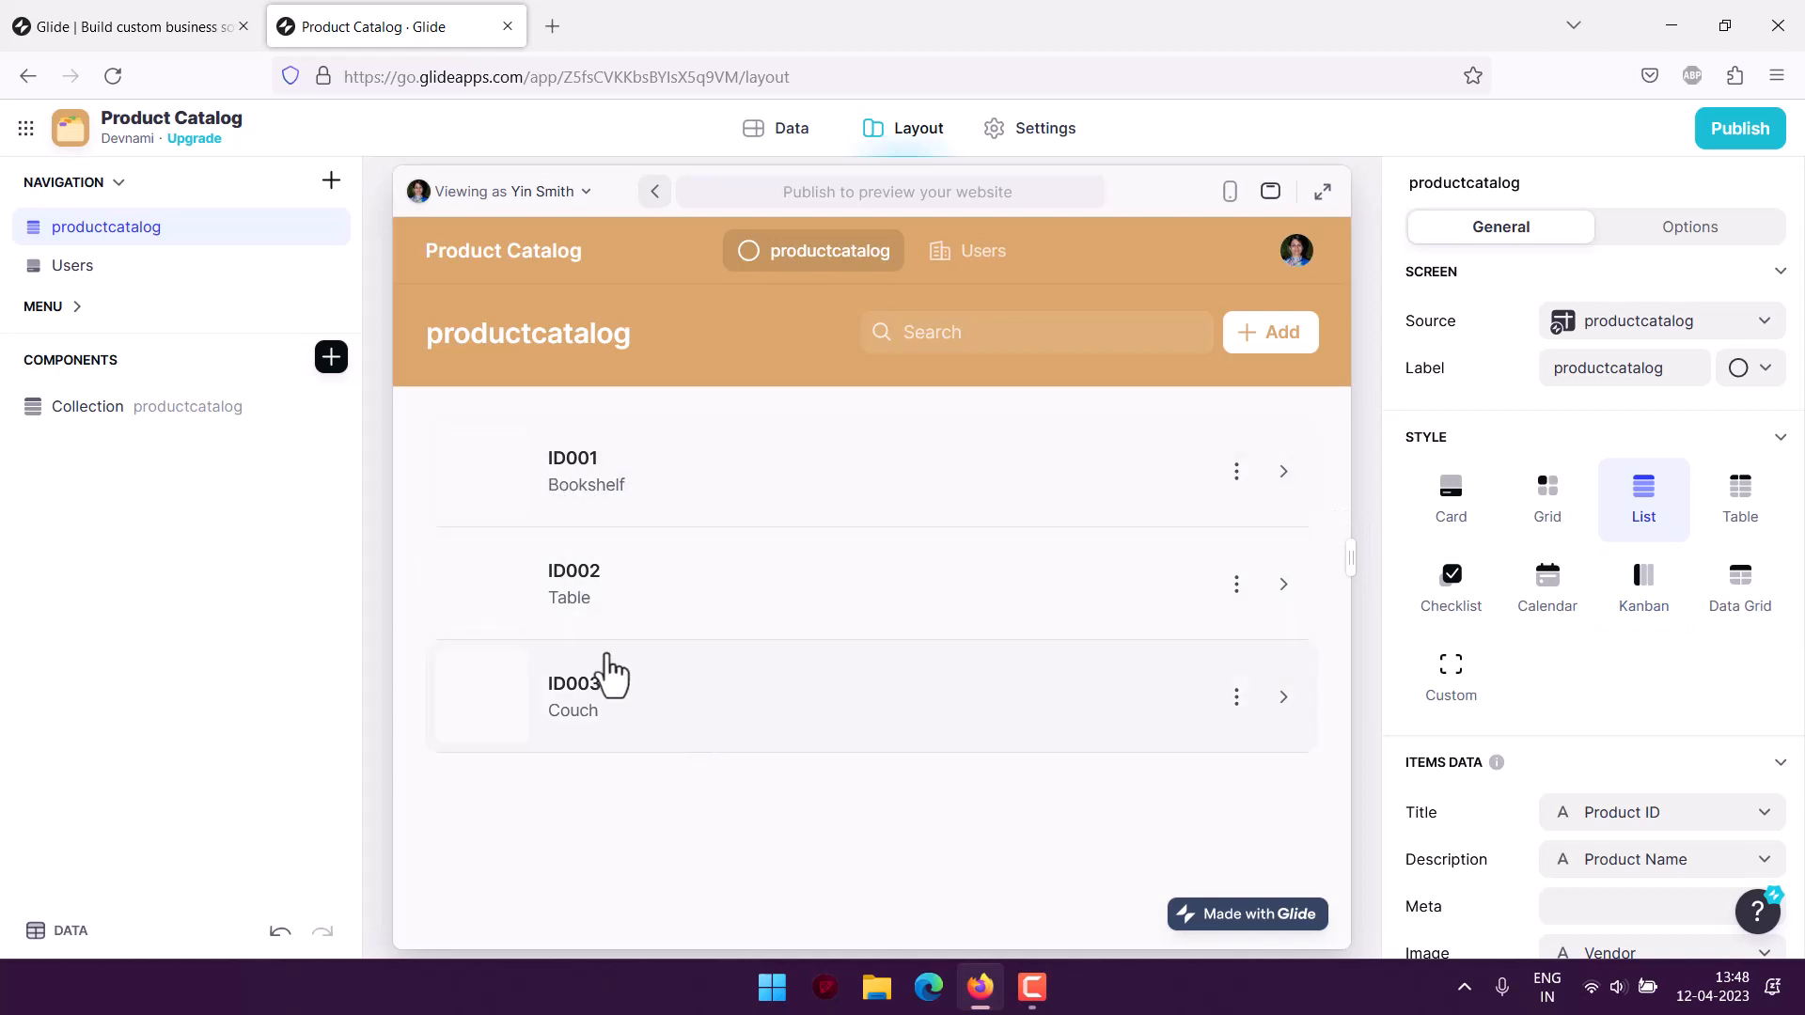
{"action": "left_click", "coordinate": [969, 498]}
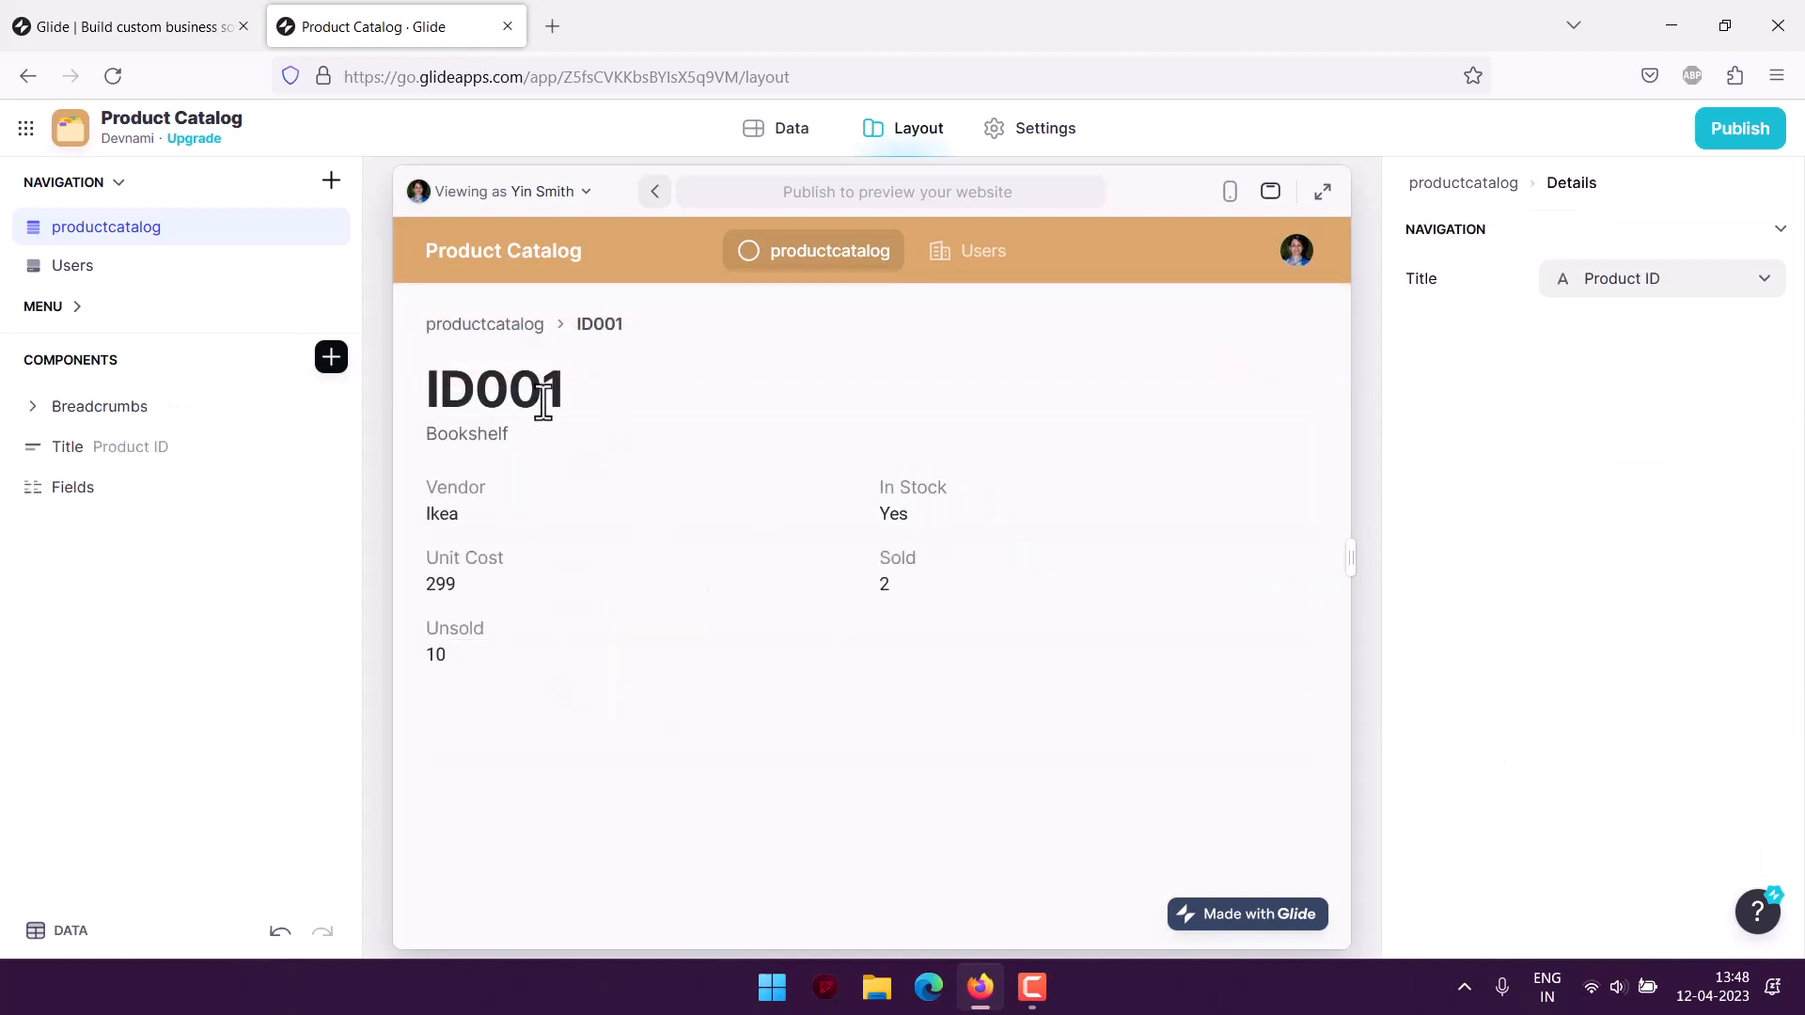
{"action": "left_click", "coordinate": [501, 326]}
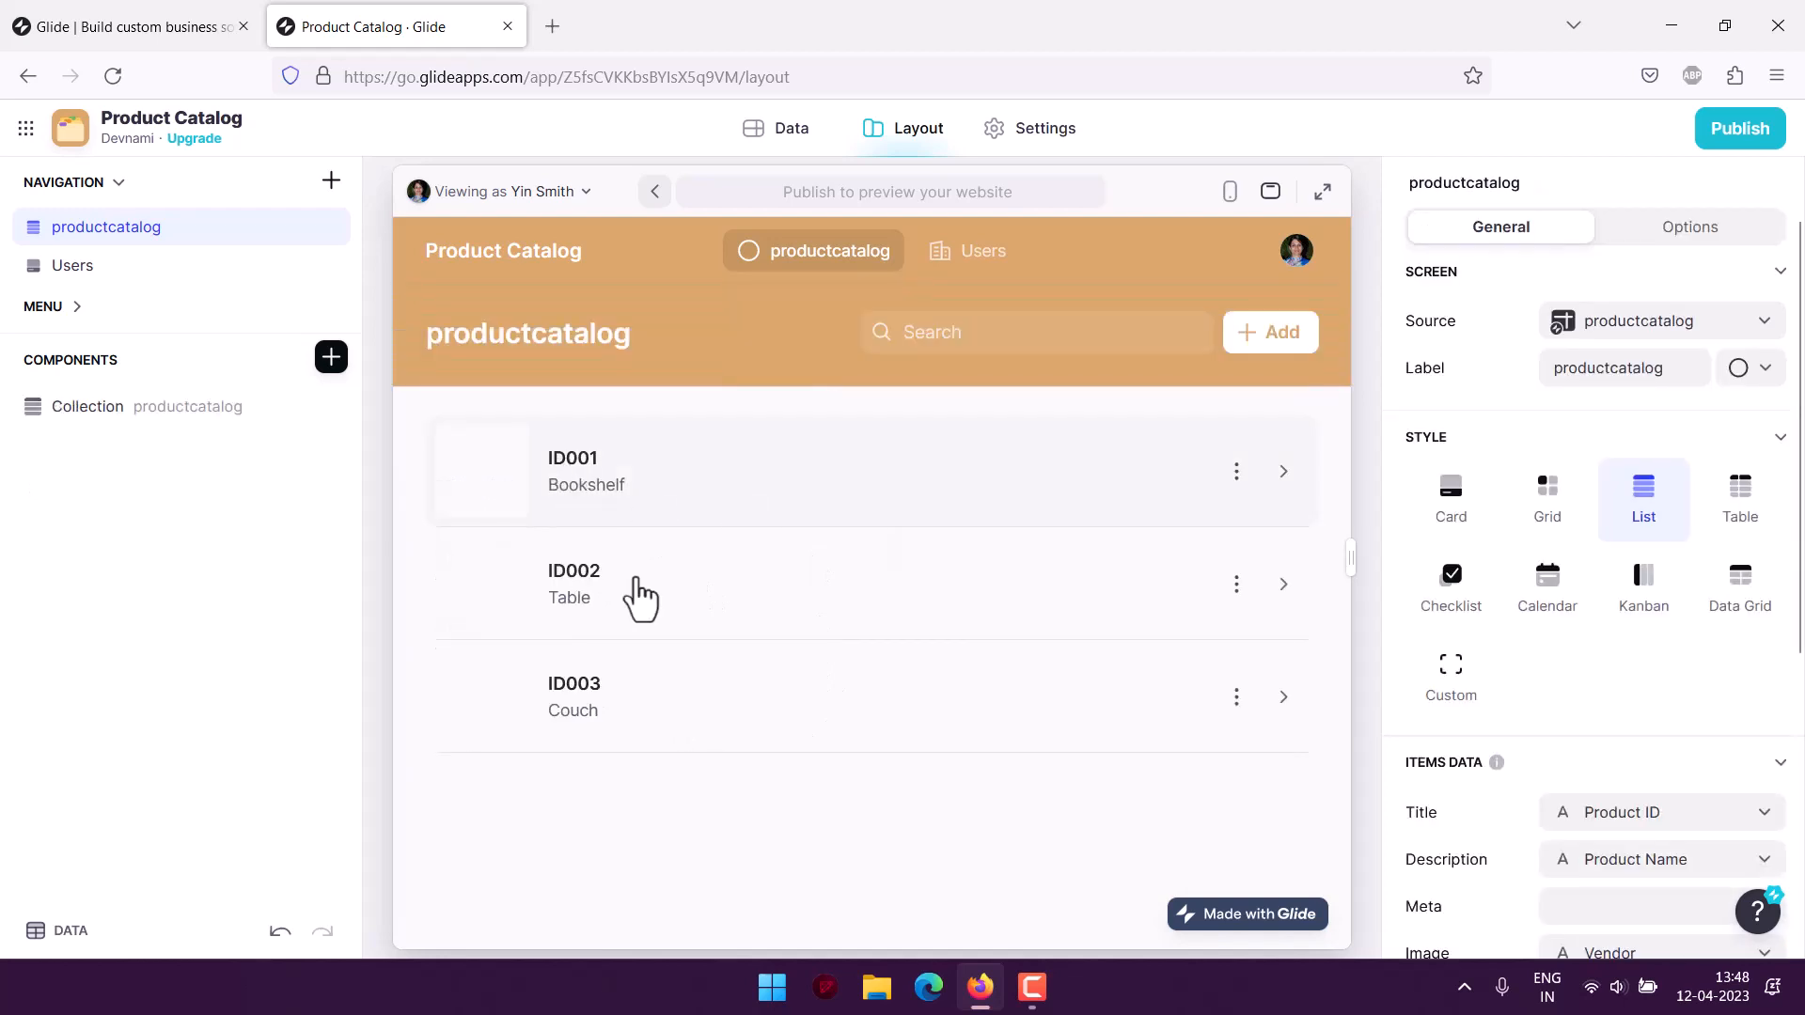
- Switch to the phone preview and rename the productcatalog screen's label to Product Catalog
{"action": "left_click", "coordinate": [1229, 194]}
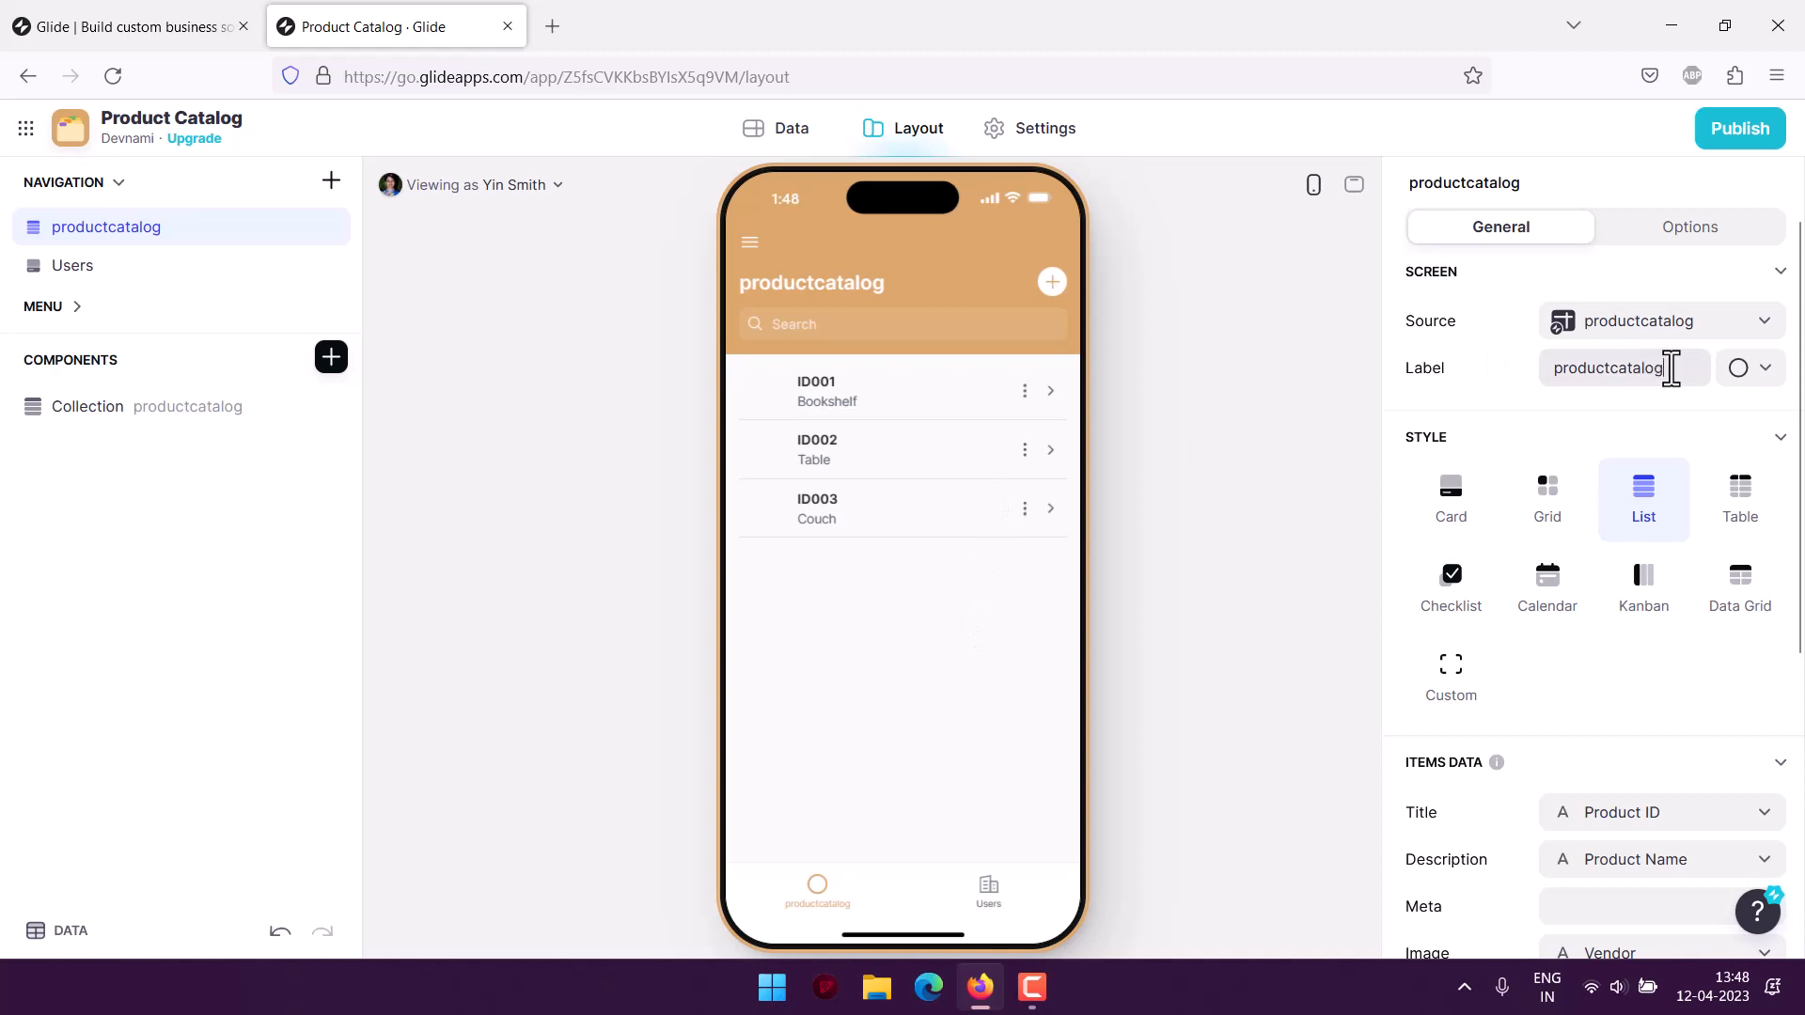
{"action": "left_click_drag", "start_coordinate": [1670, 368], "coordinate": [1482, 368]}
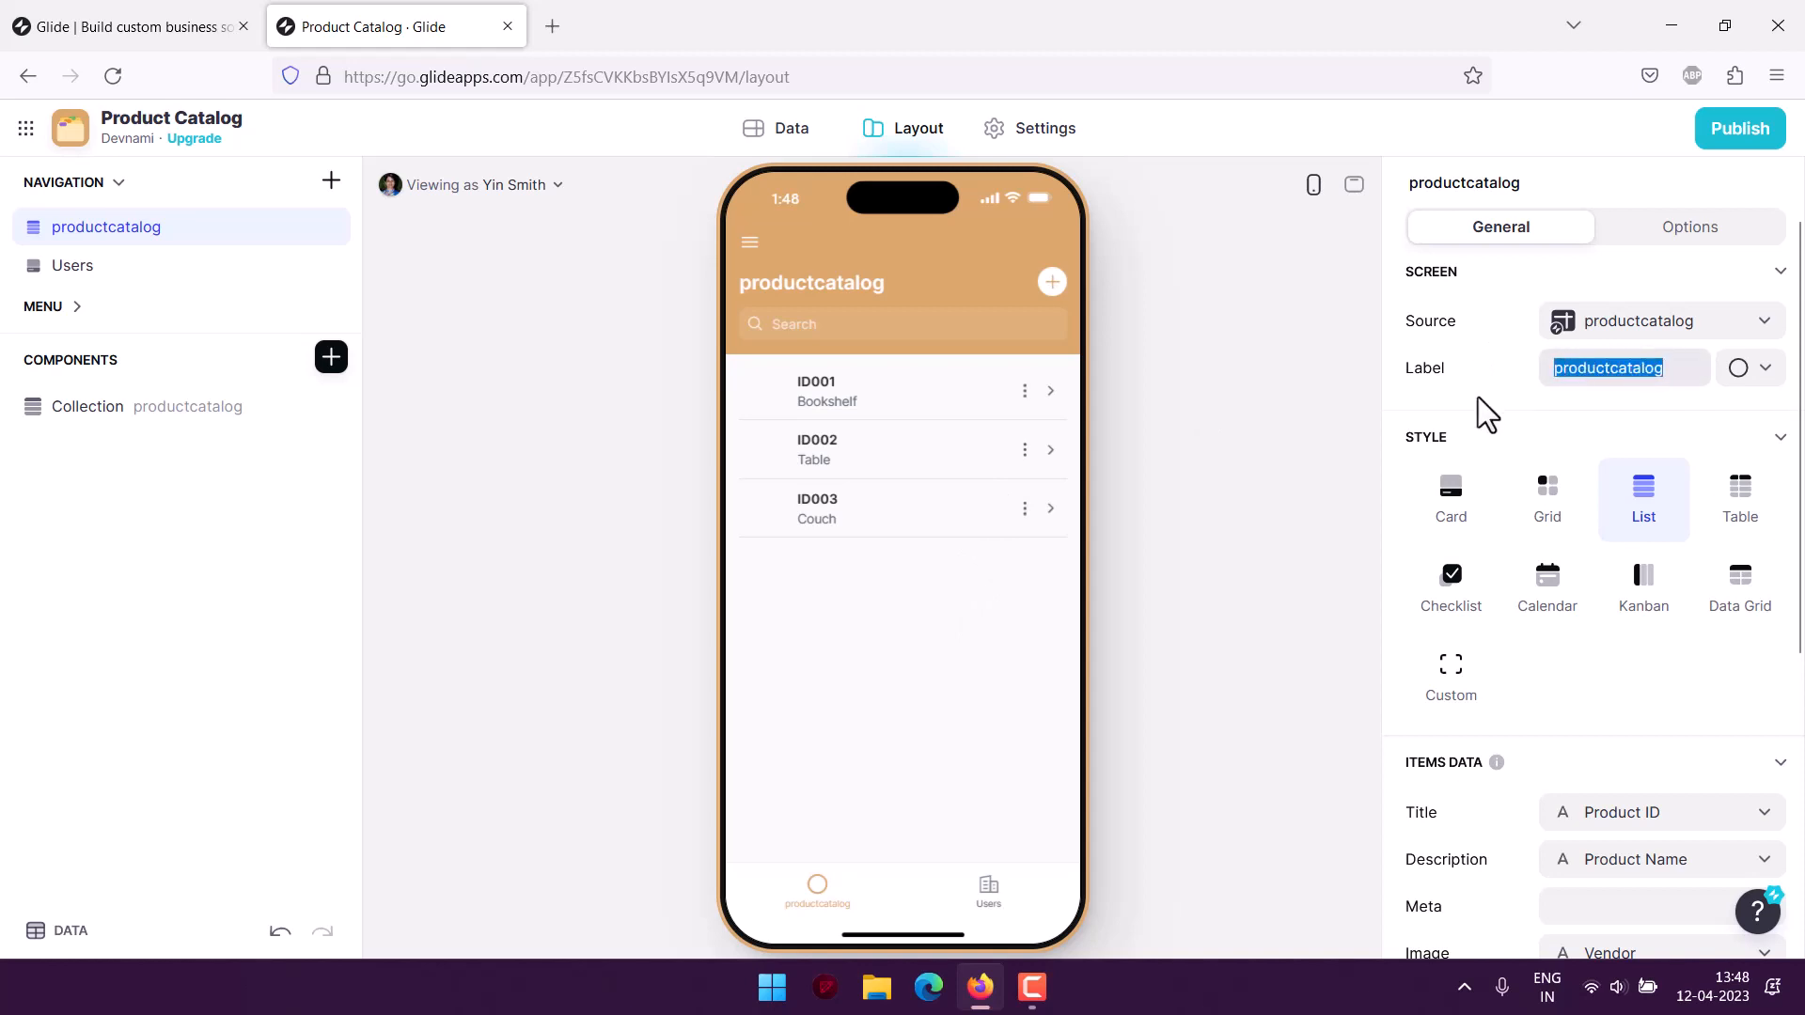
{"action": "type", "text": "Product Catz"}
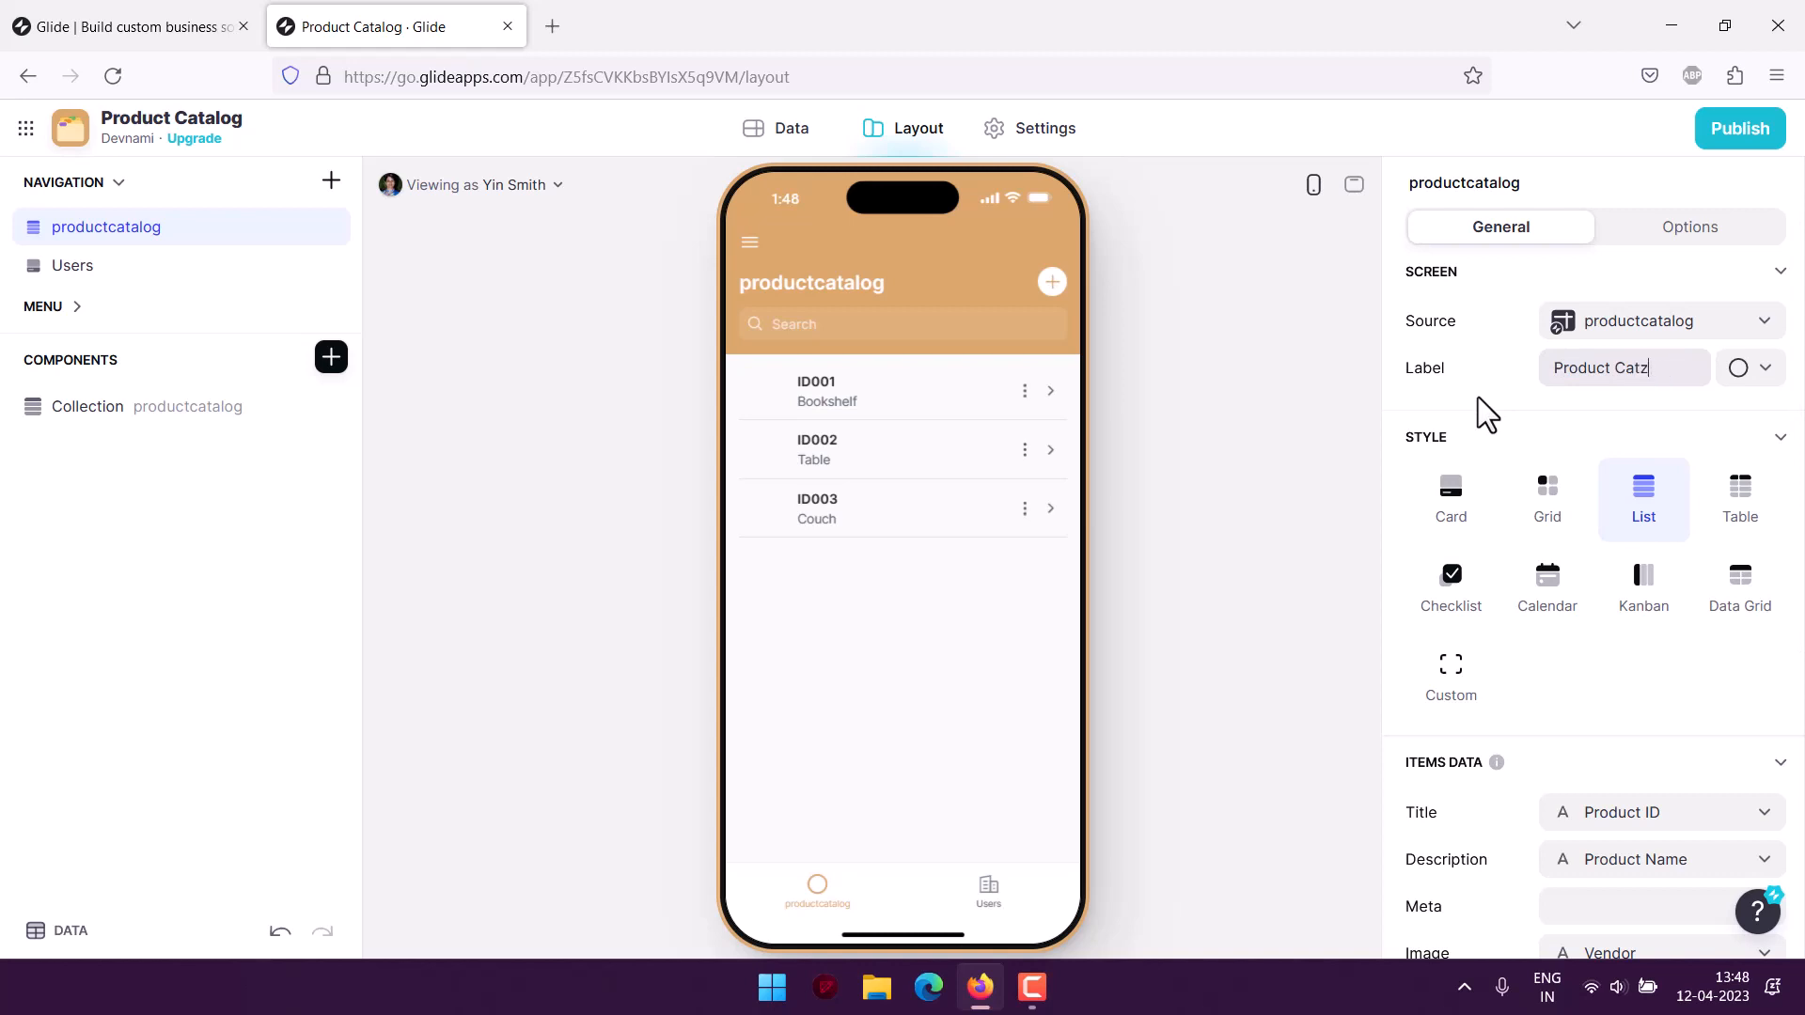
{"action": "key", "text": "BackSpace"}
{"action": "type", "text": "al"}
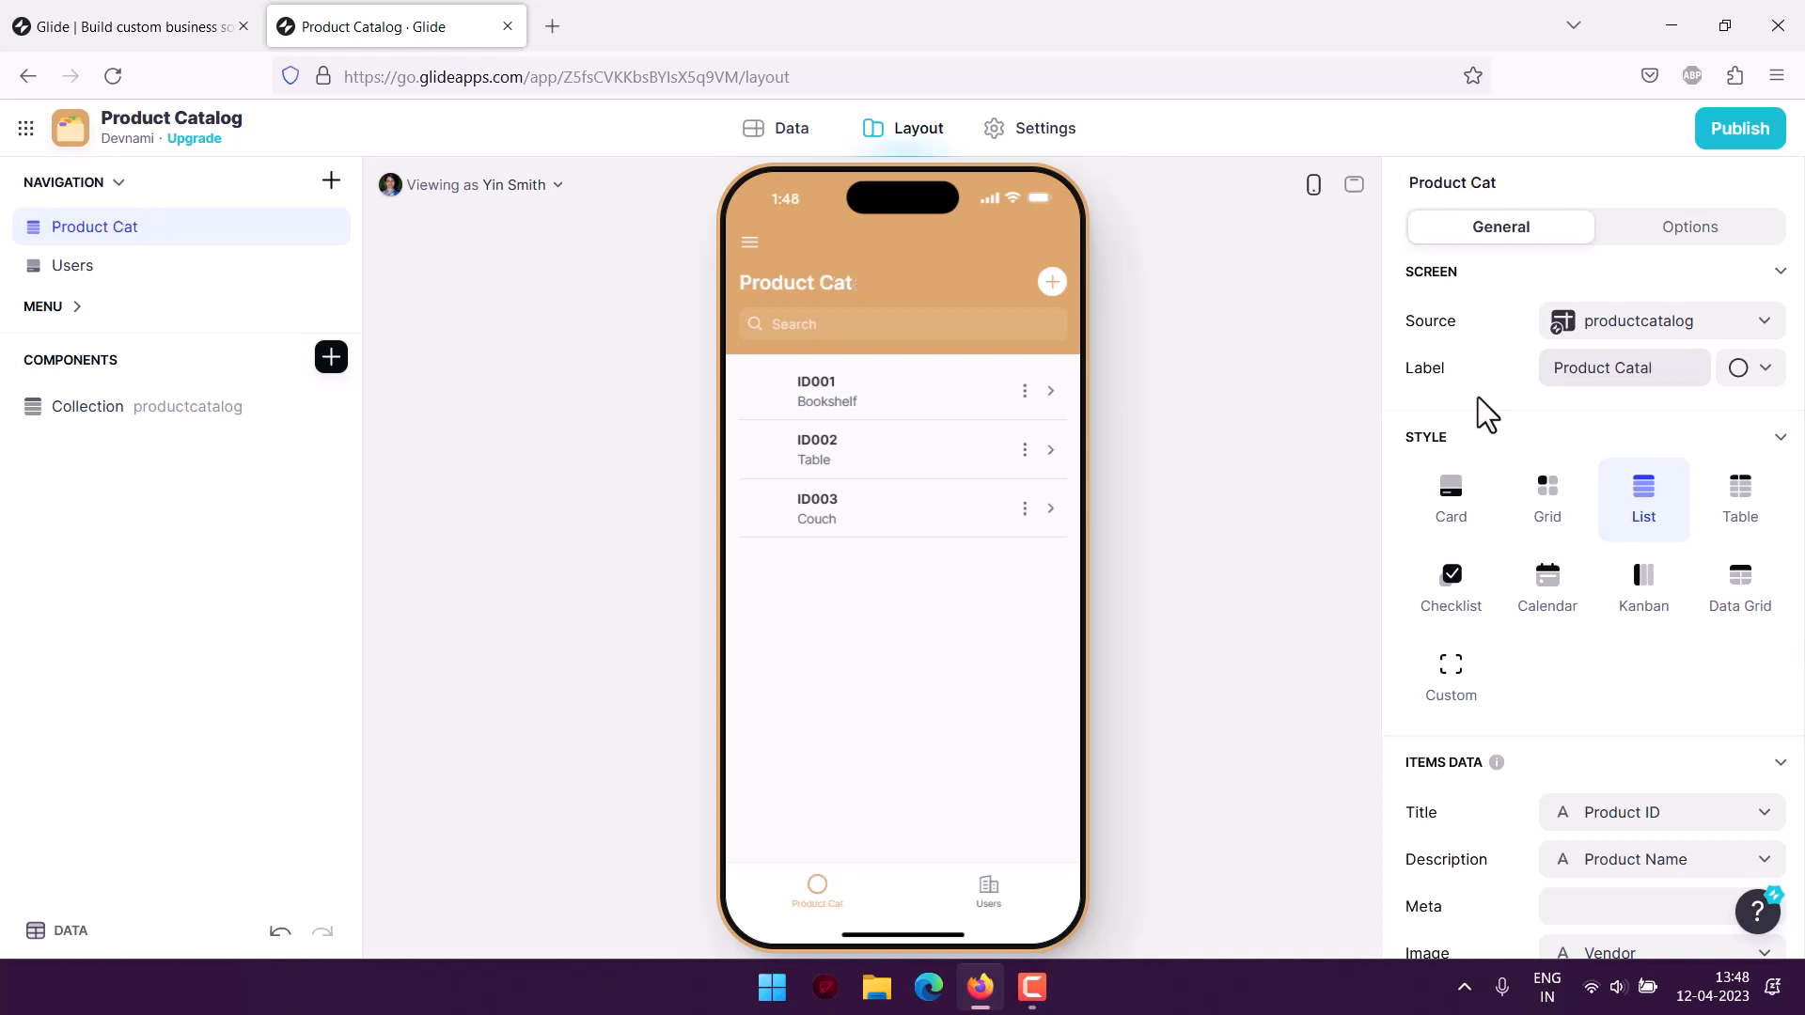
{"action": "type", "text": "og"}
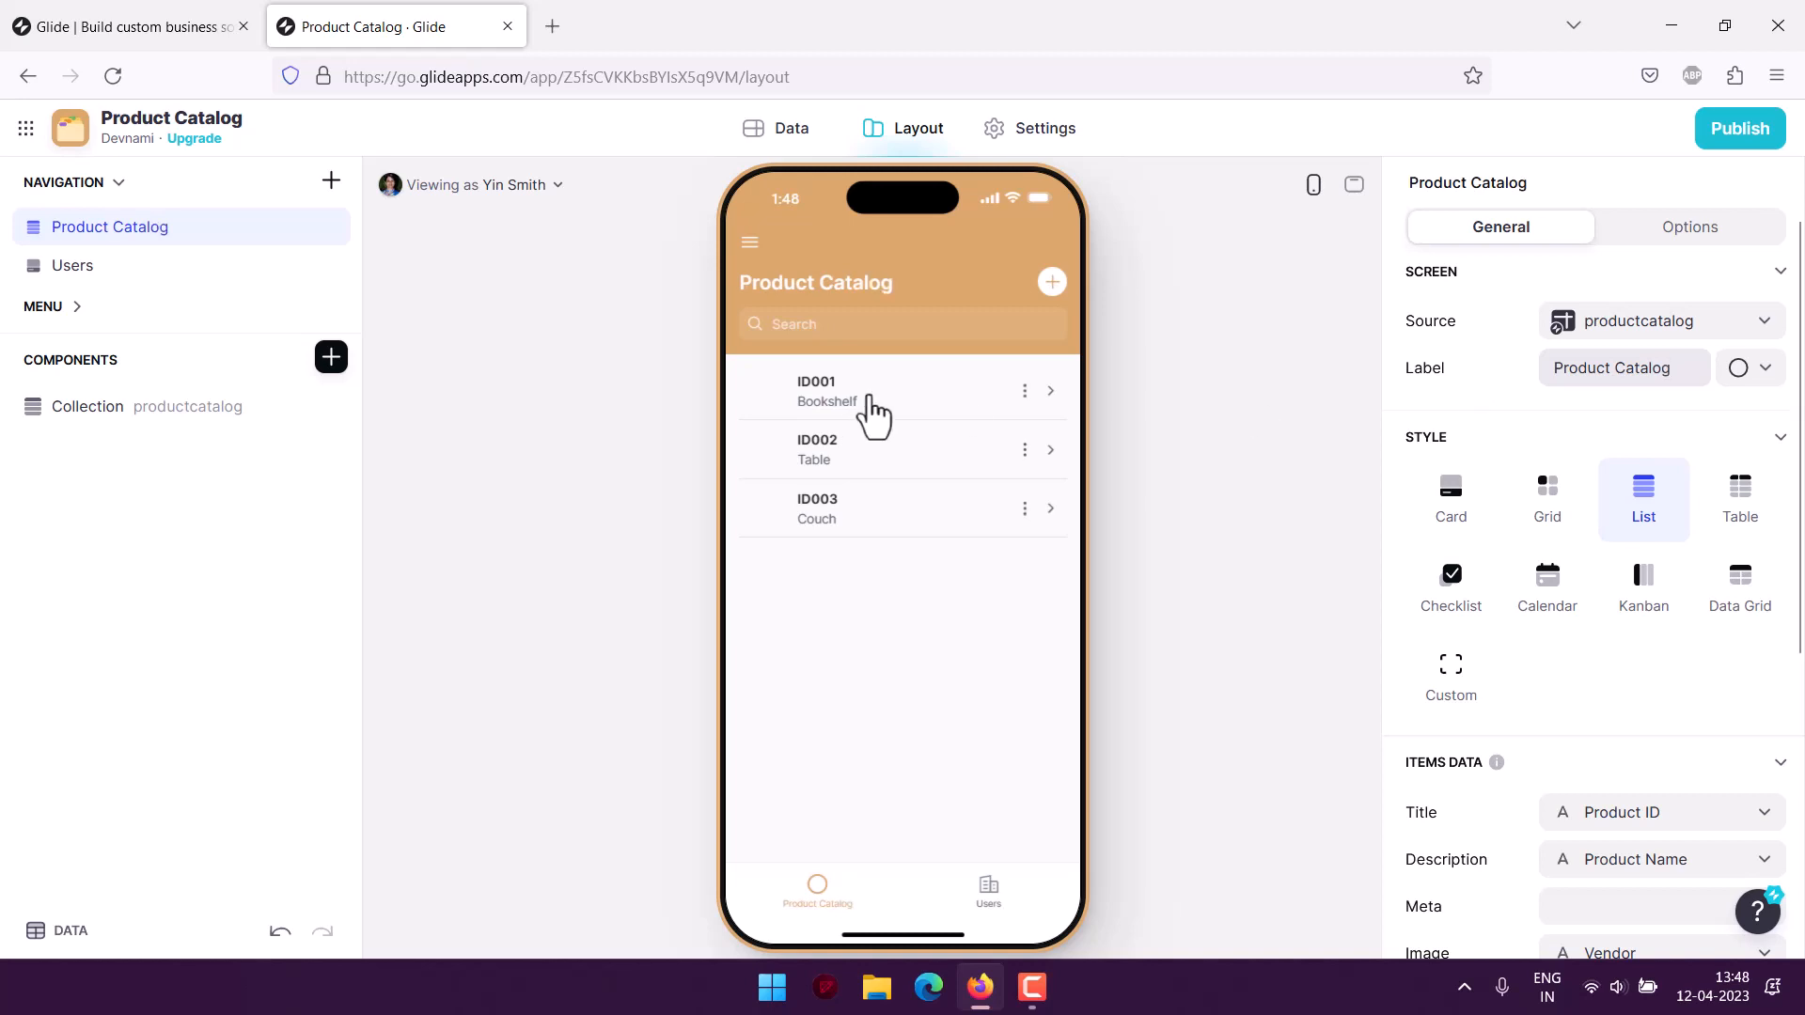
- Look through the screen's item data, actions and available label icons, and open the app settings briefly before returning to the layout
{"action": "scroll", "coordinate": [1739, 564], "scroll_direction": "down", "scroll_amount": 5}
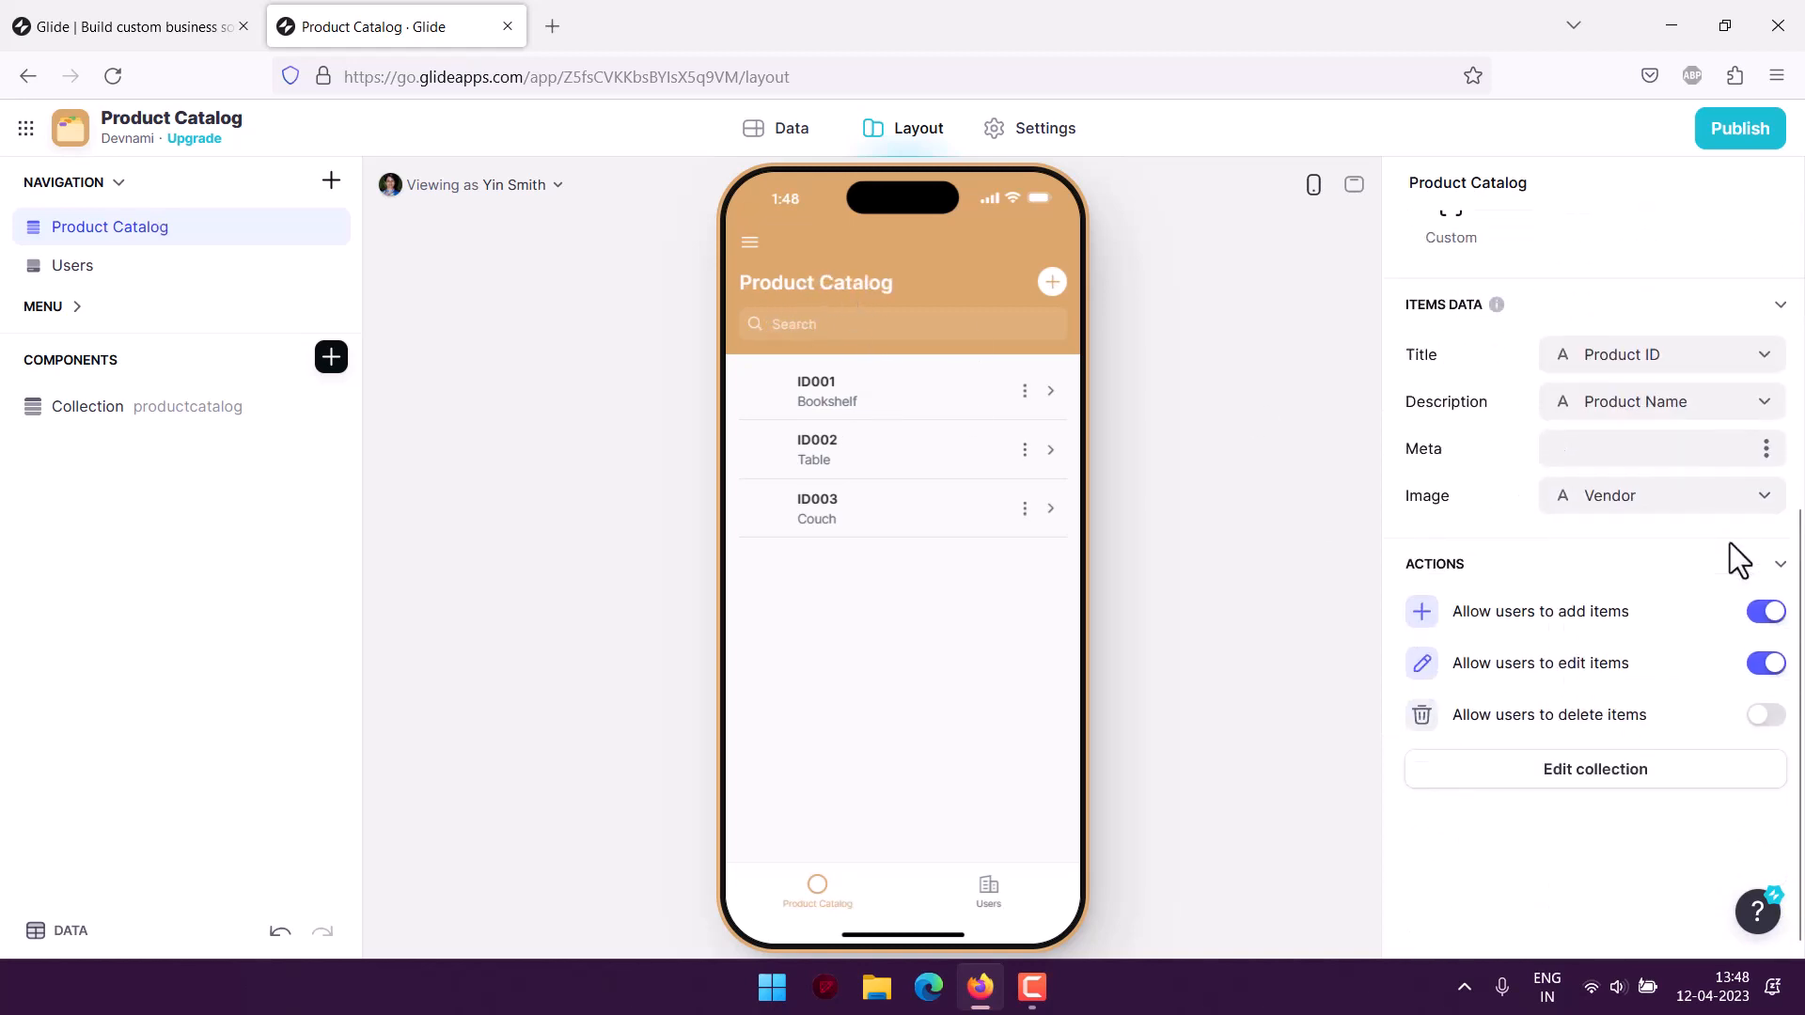
{"action": "scroll", "coordinate": [1729, 541], "scroll_direction": "up", "scroll_amount": 5}
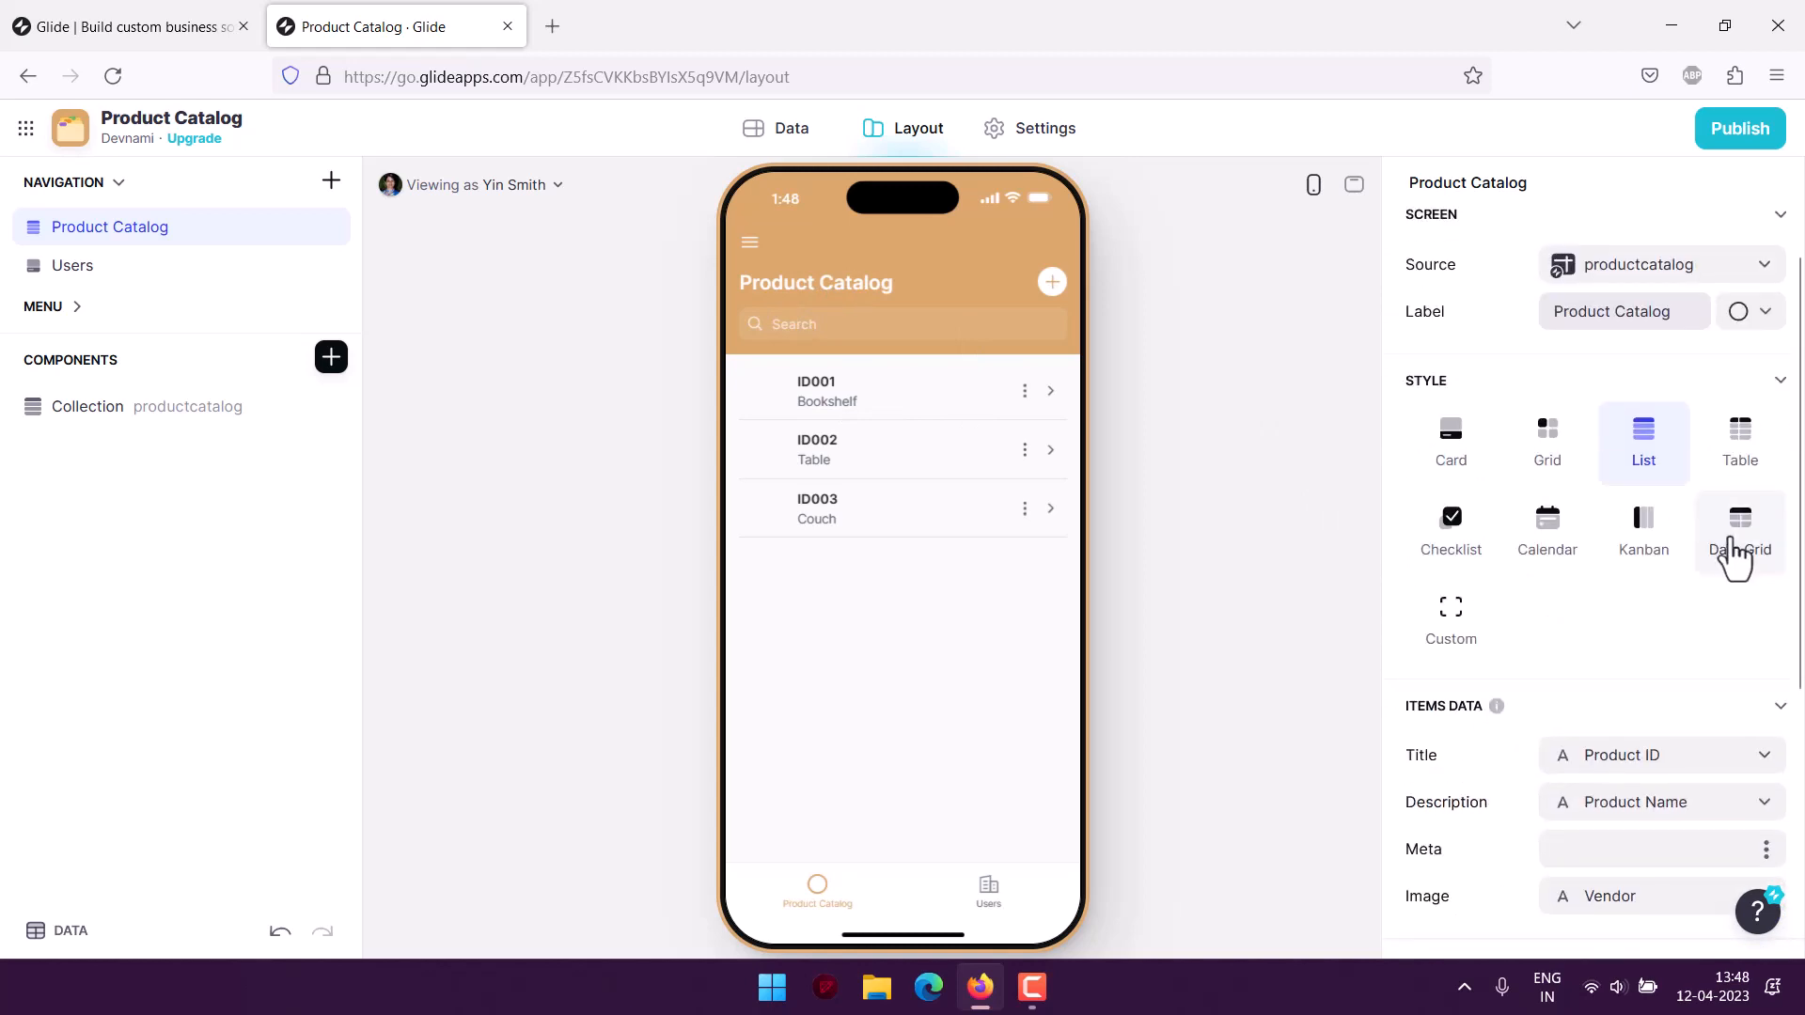
{"action": "left_click", "coordinate": [1765, 315]}
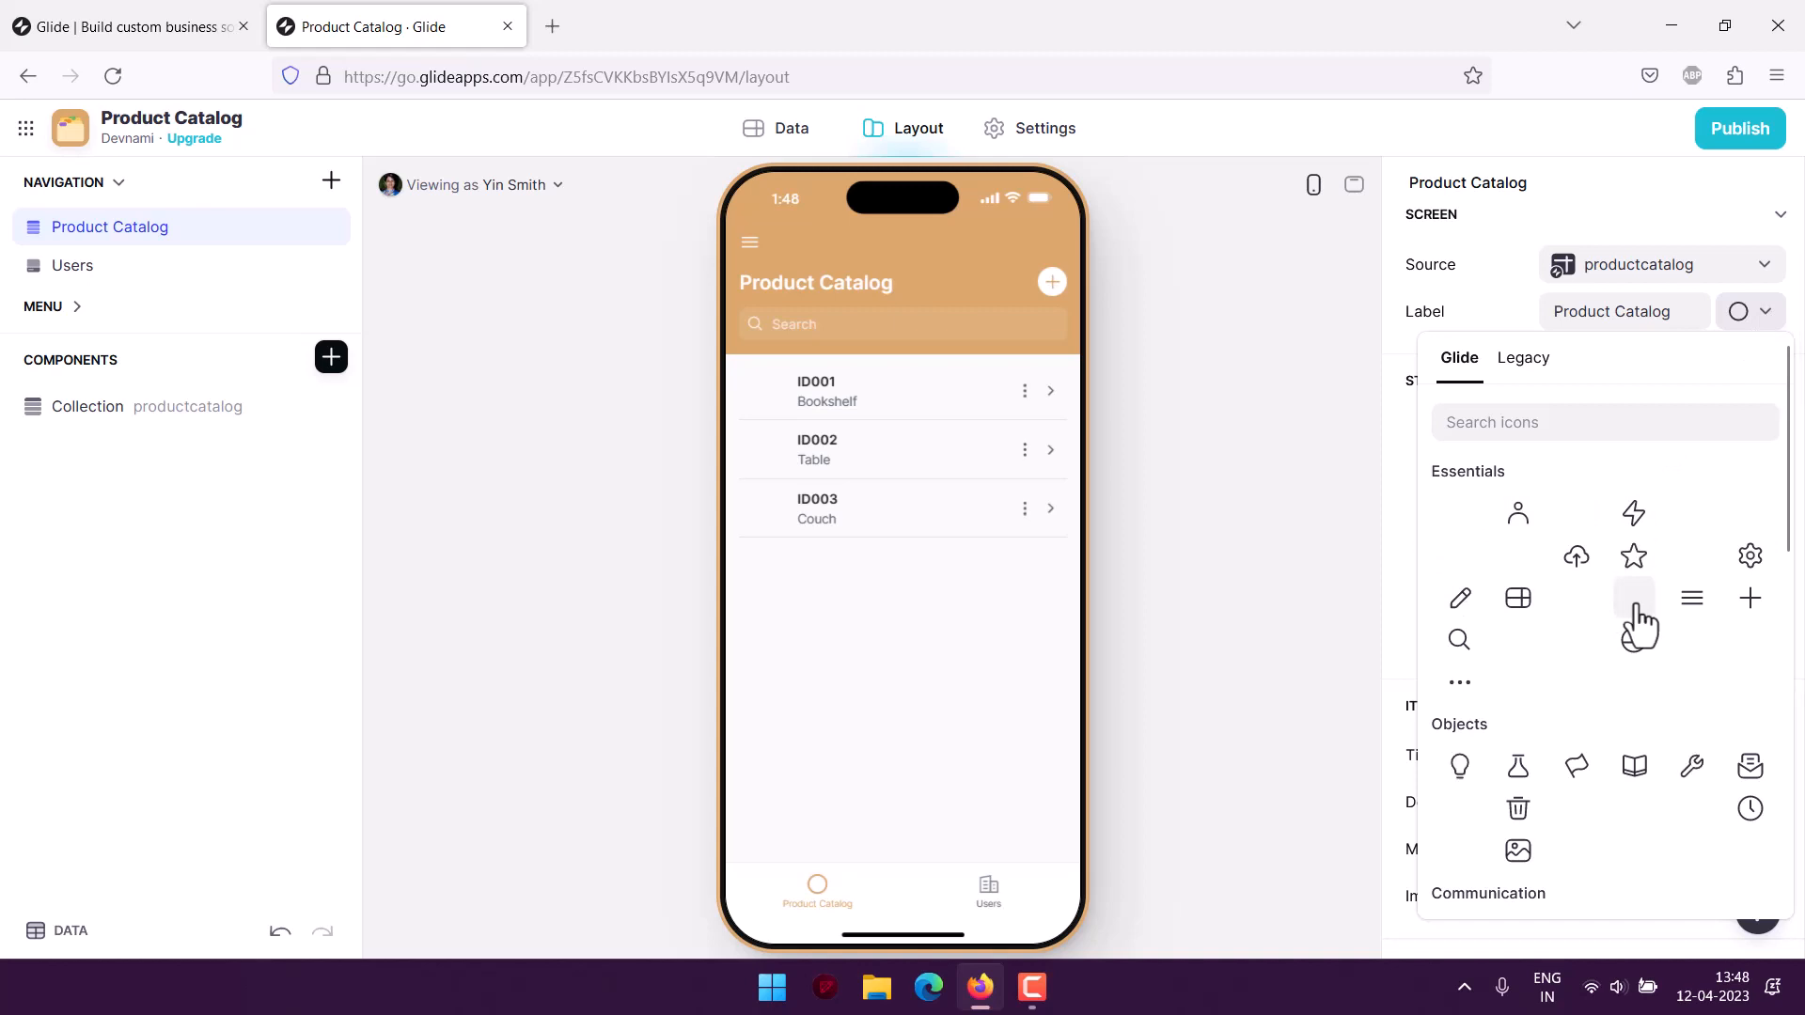
{"action": "left_click", "coordinate": [1738, 313]}
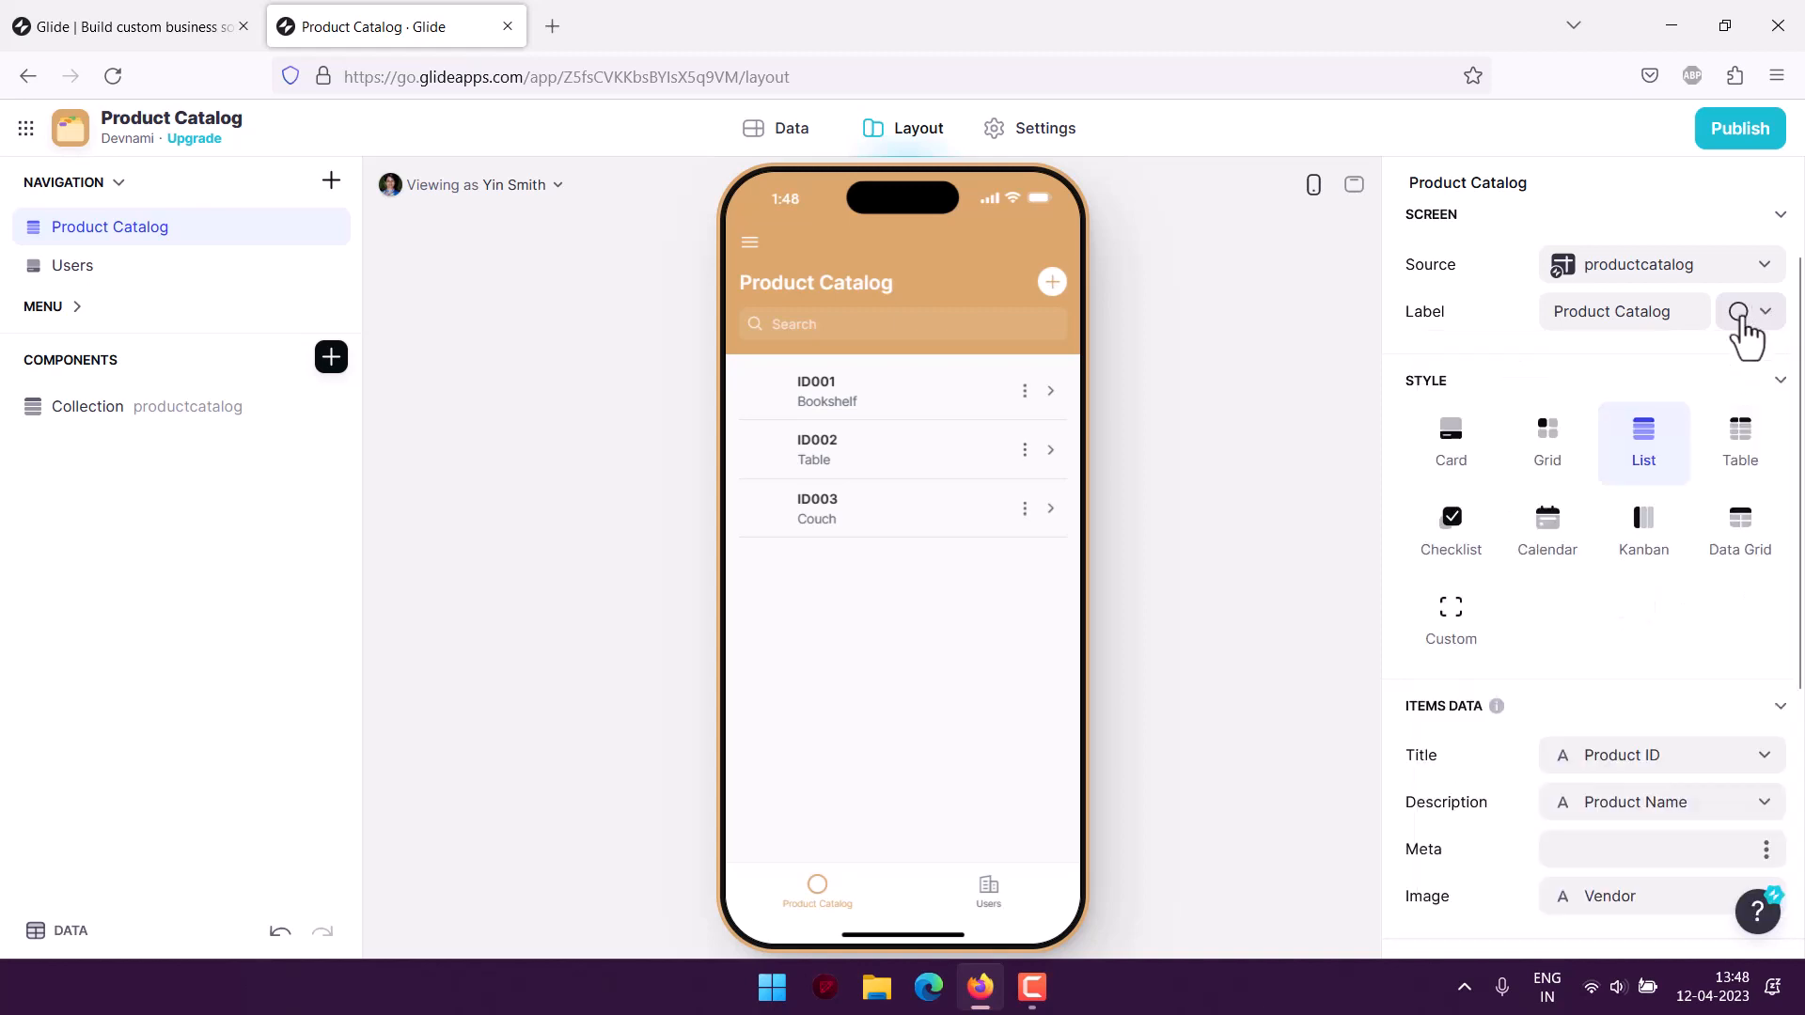
{"action": "scroll", "coordinate": [1534, 737], "scroll_direction": "down", "scroll_amount": 5}
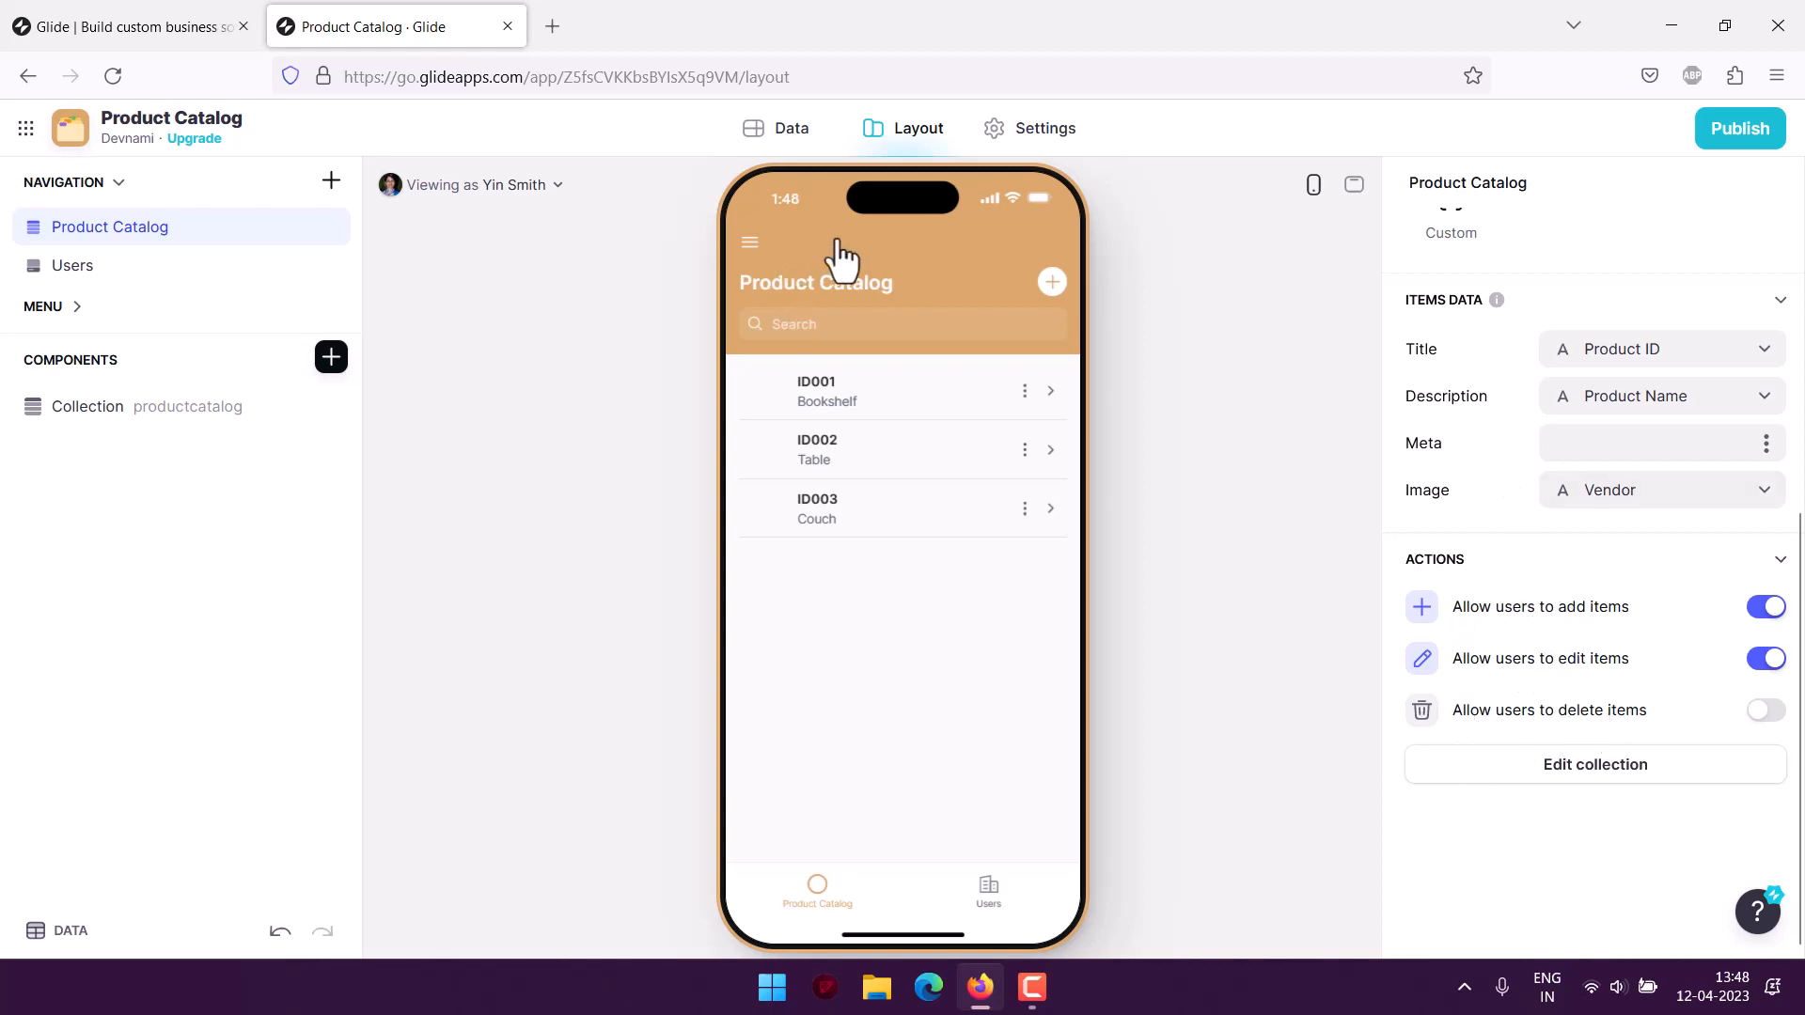
{"action": "left_click", "coordinate": [994, 141]}
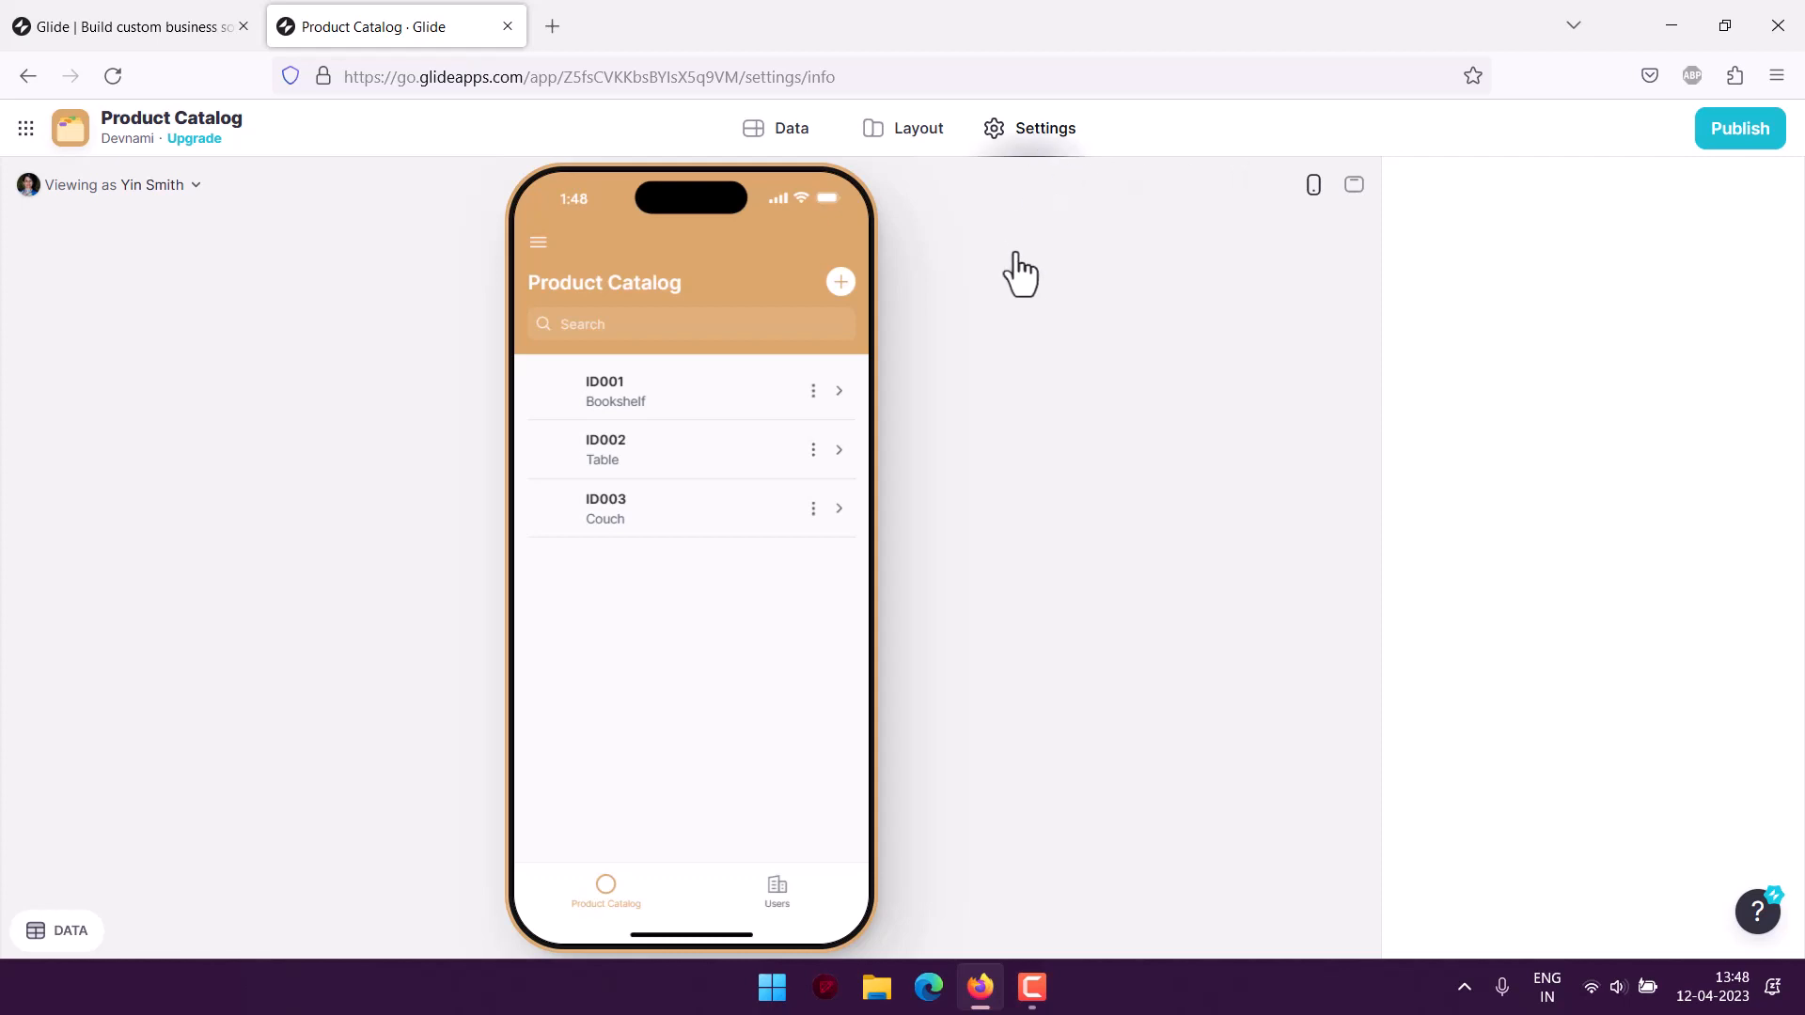
{"action": "left_click", "coordinate": [913, 139]}
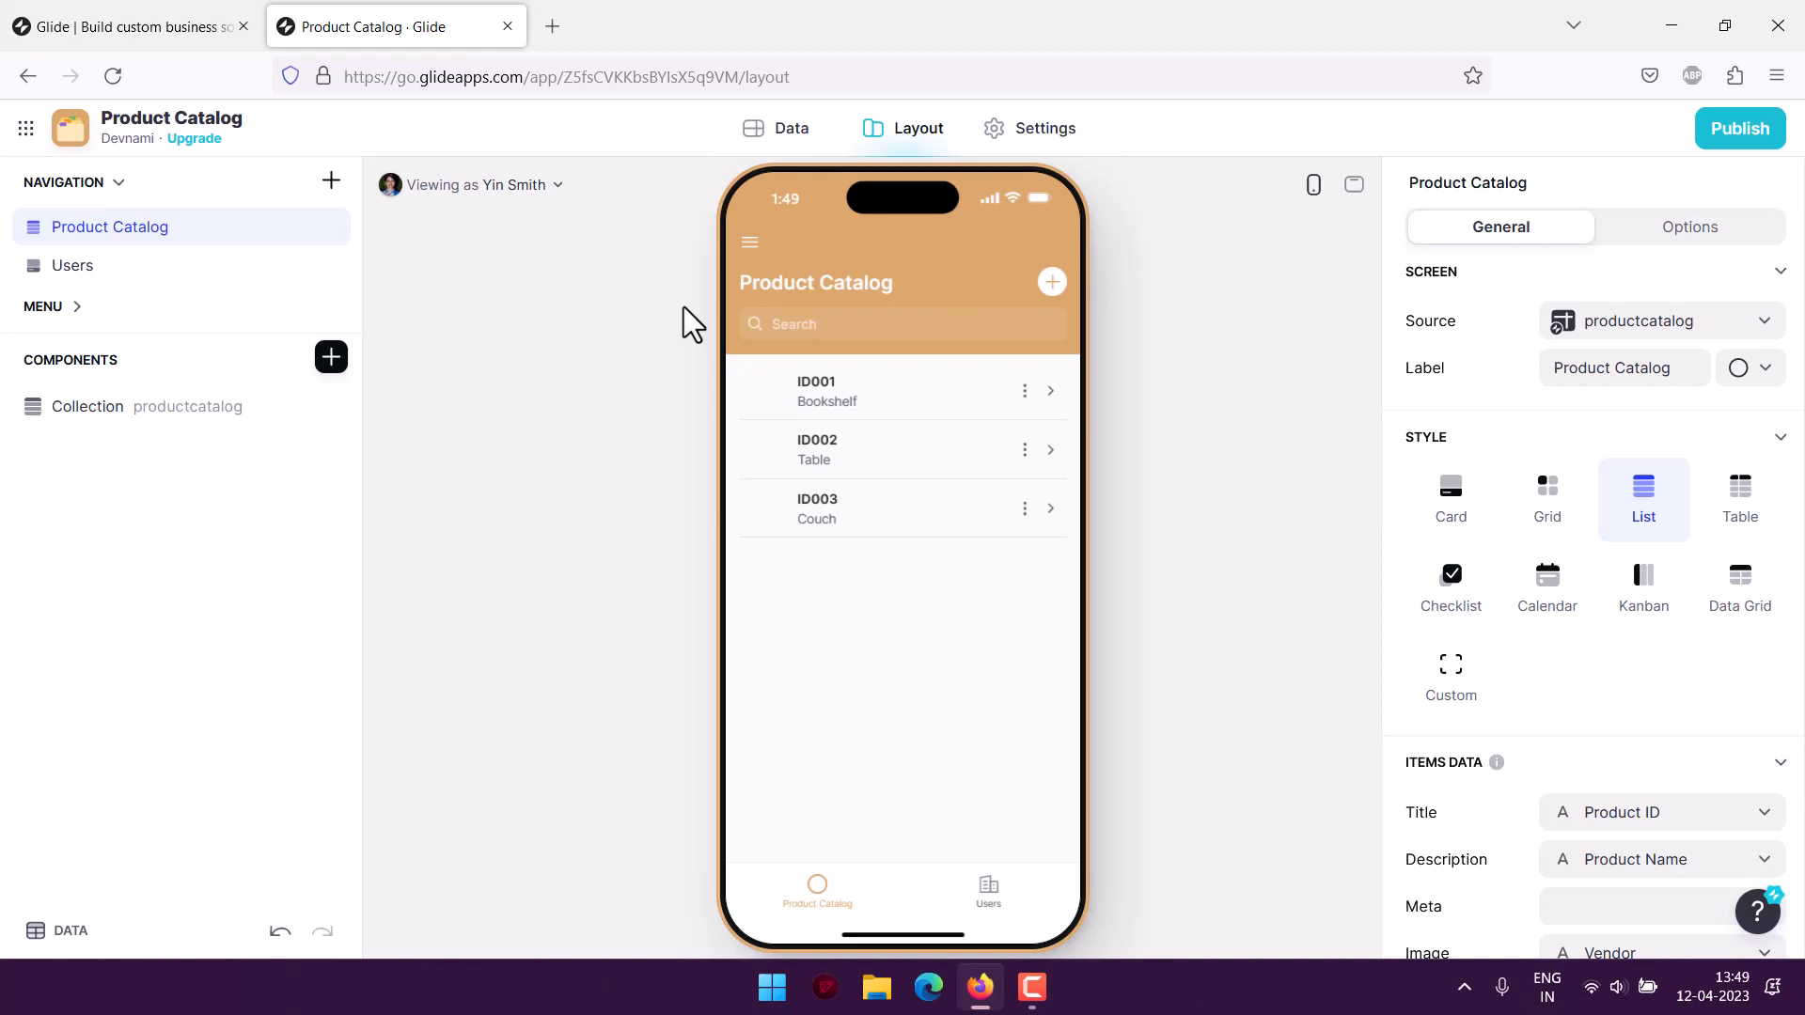
- Examine the Product Catalog screen's visibility and navigation options, its item data and actions, and the available source tables
{"action": "left_click", "coordinate": [1683, 230]}
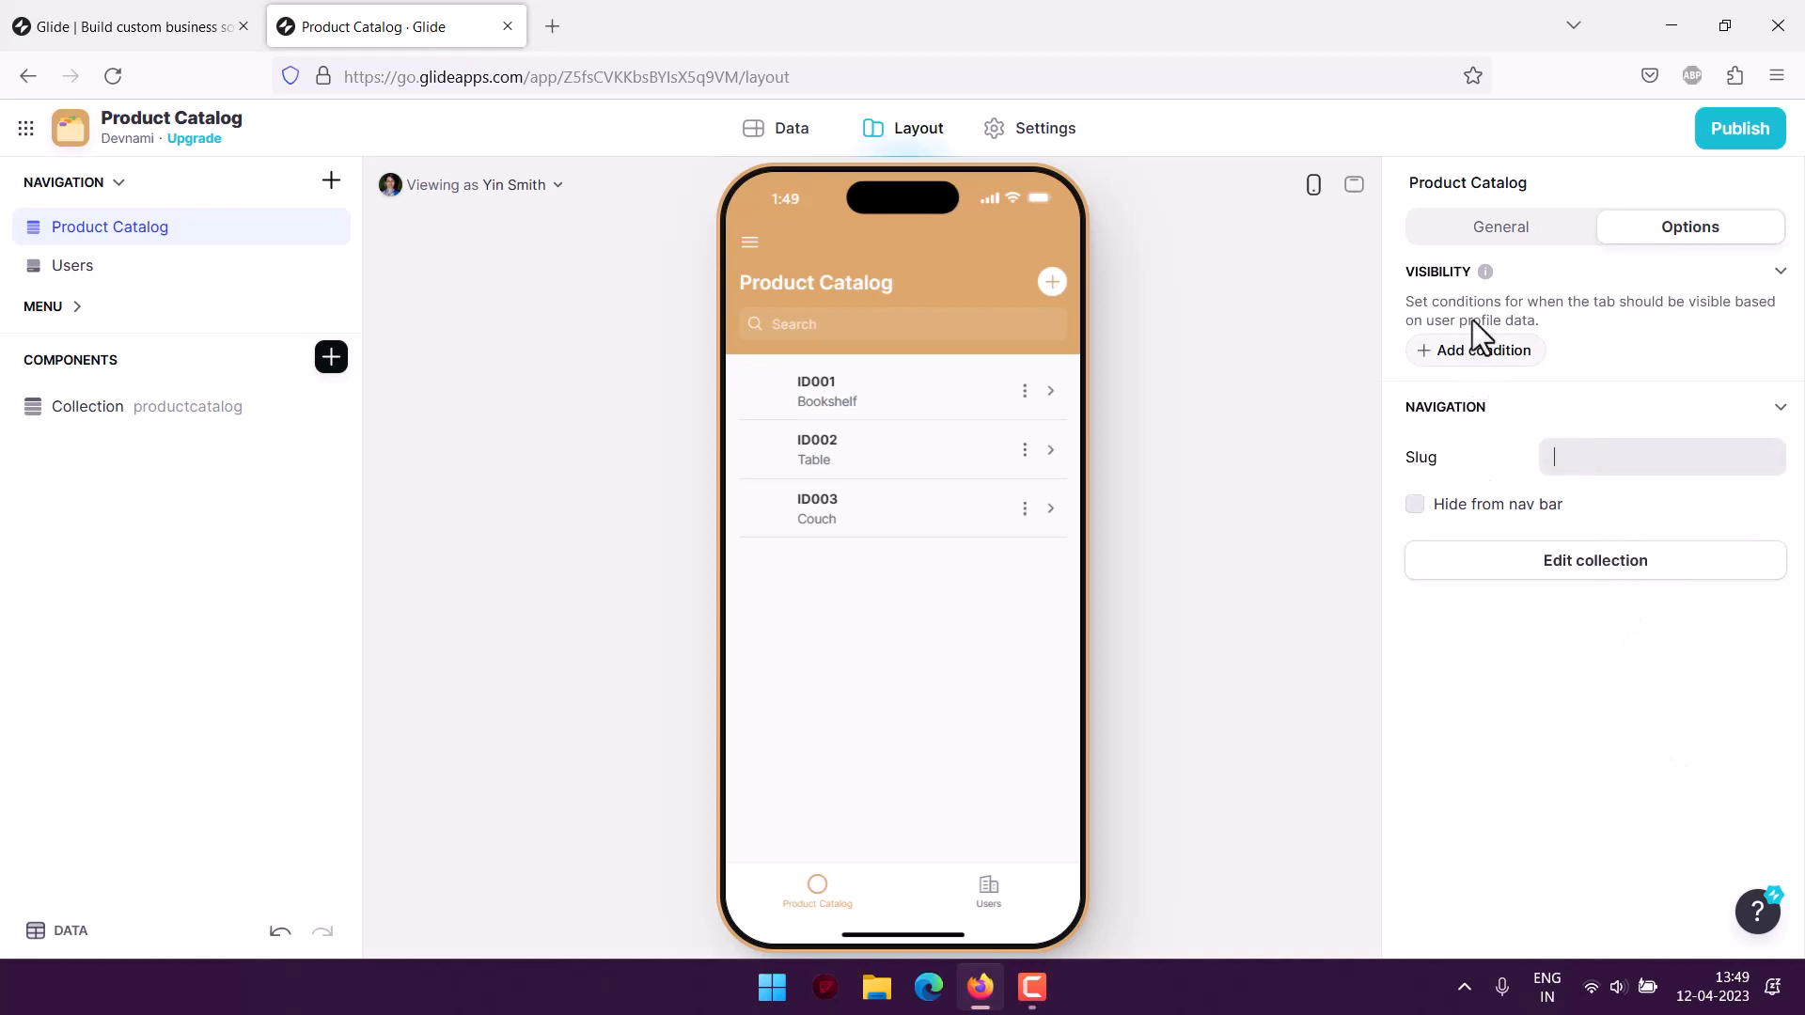
{"action": "left_click", "coordinate": [1483, 231]}
{"action": "scroll", "coordinate": [1491, 483], "scroll_direction": "down", "scroll_amount": 3}
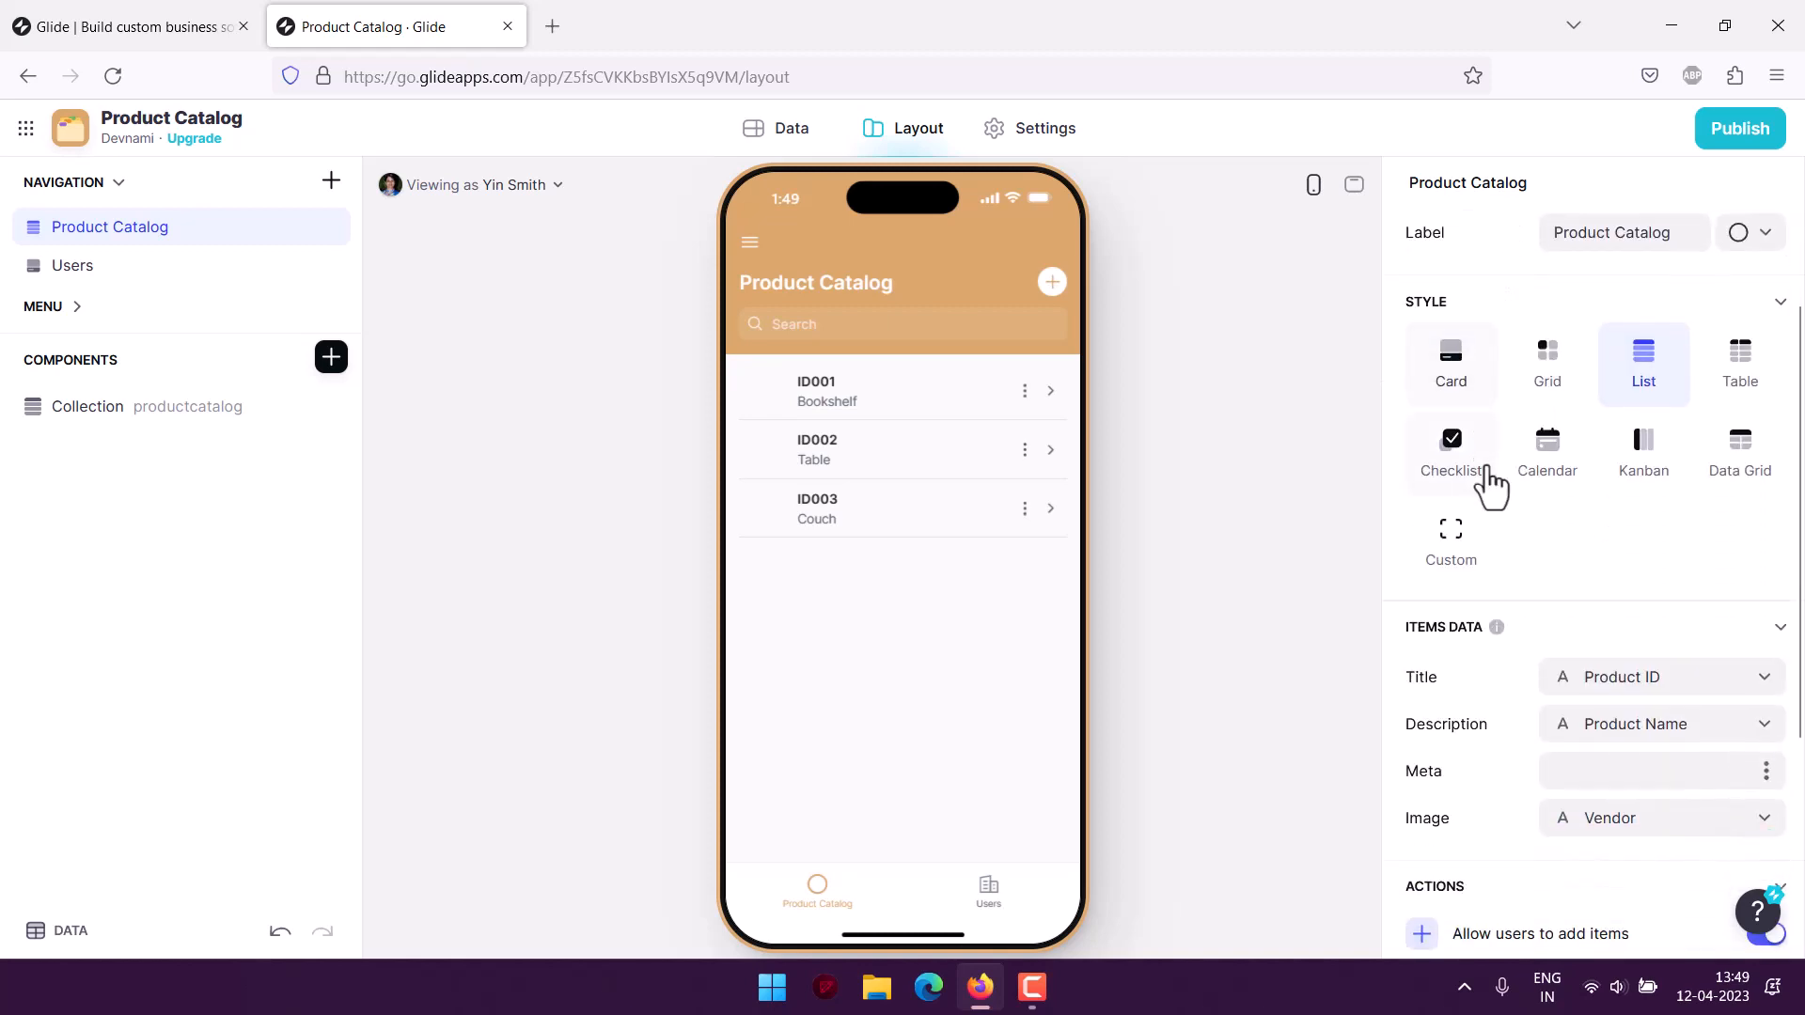
{"action": "scroll", "coordinate": [1678, 571], "scroll_direction": "up", "scroll_amount": 3}
{"action": "left_click", "coordinate": [1779, 438]}
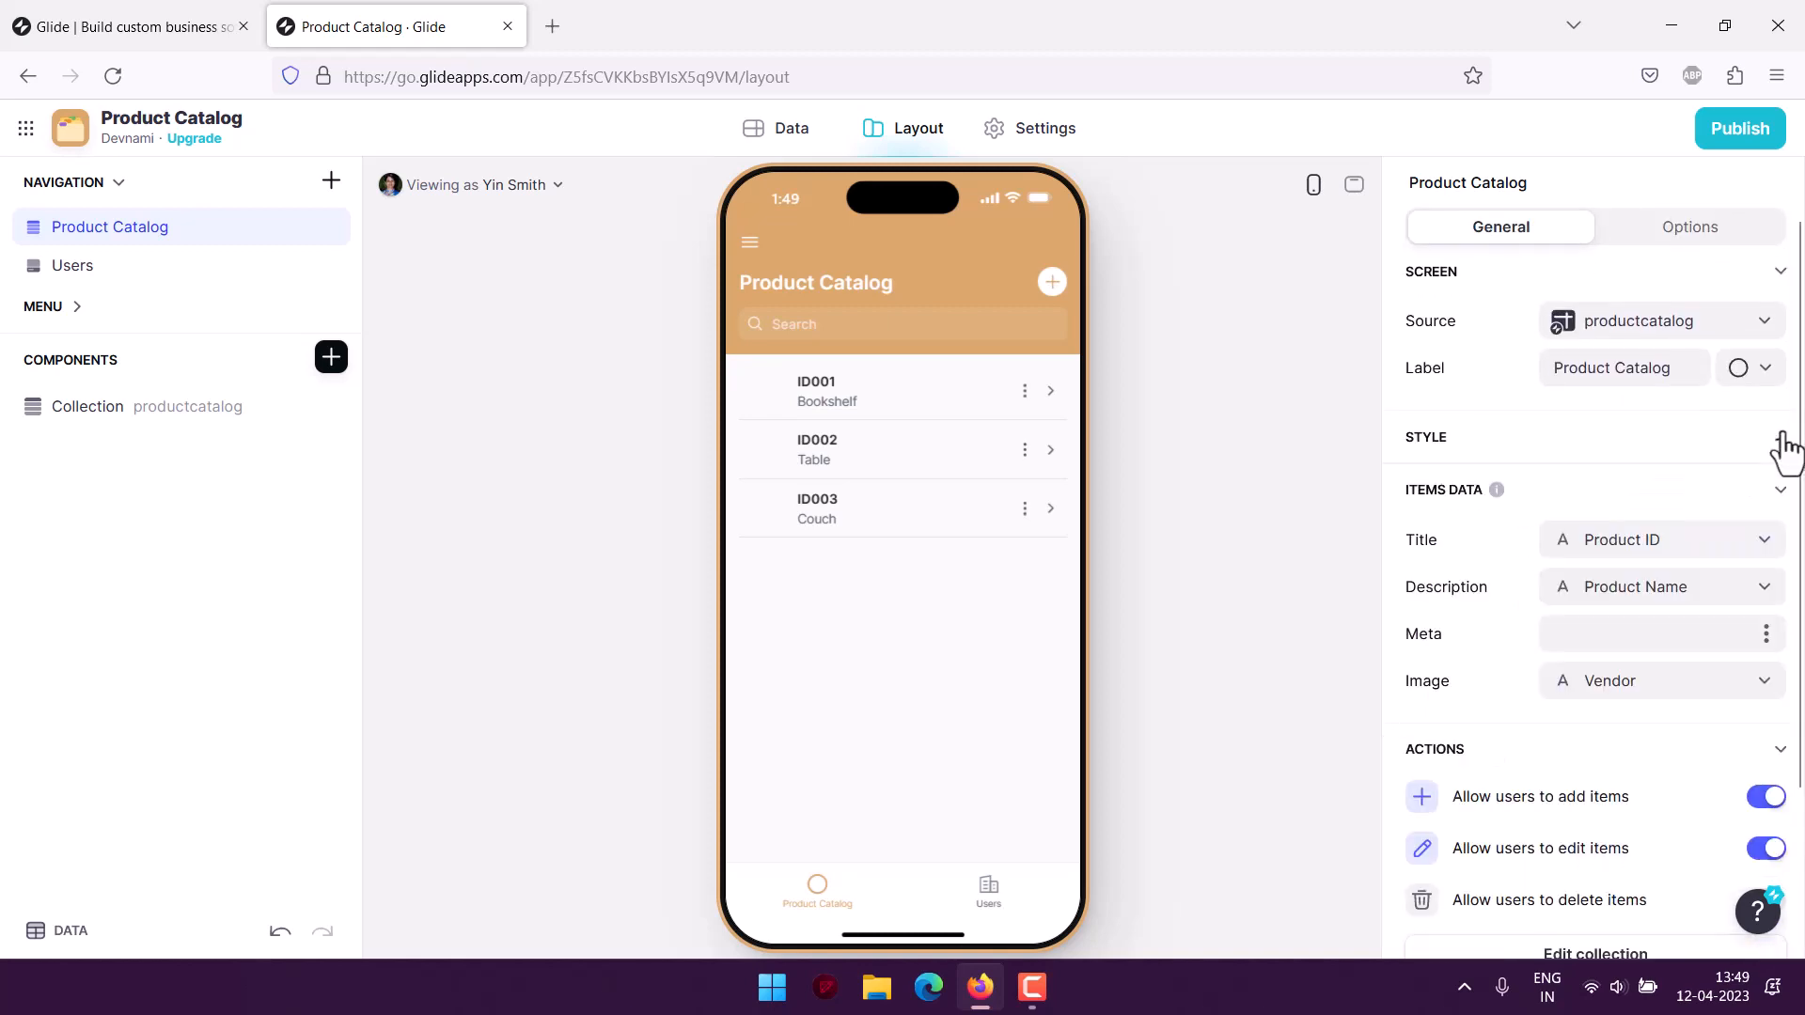
{"action": "scroll", "coordinate": [1738, 515], "scroll_direction": "down", "scroll_amount": 2}
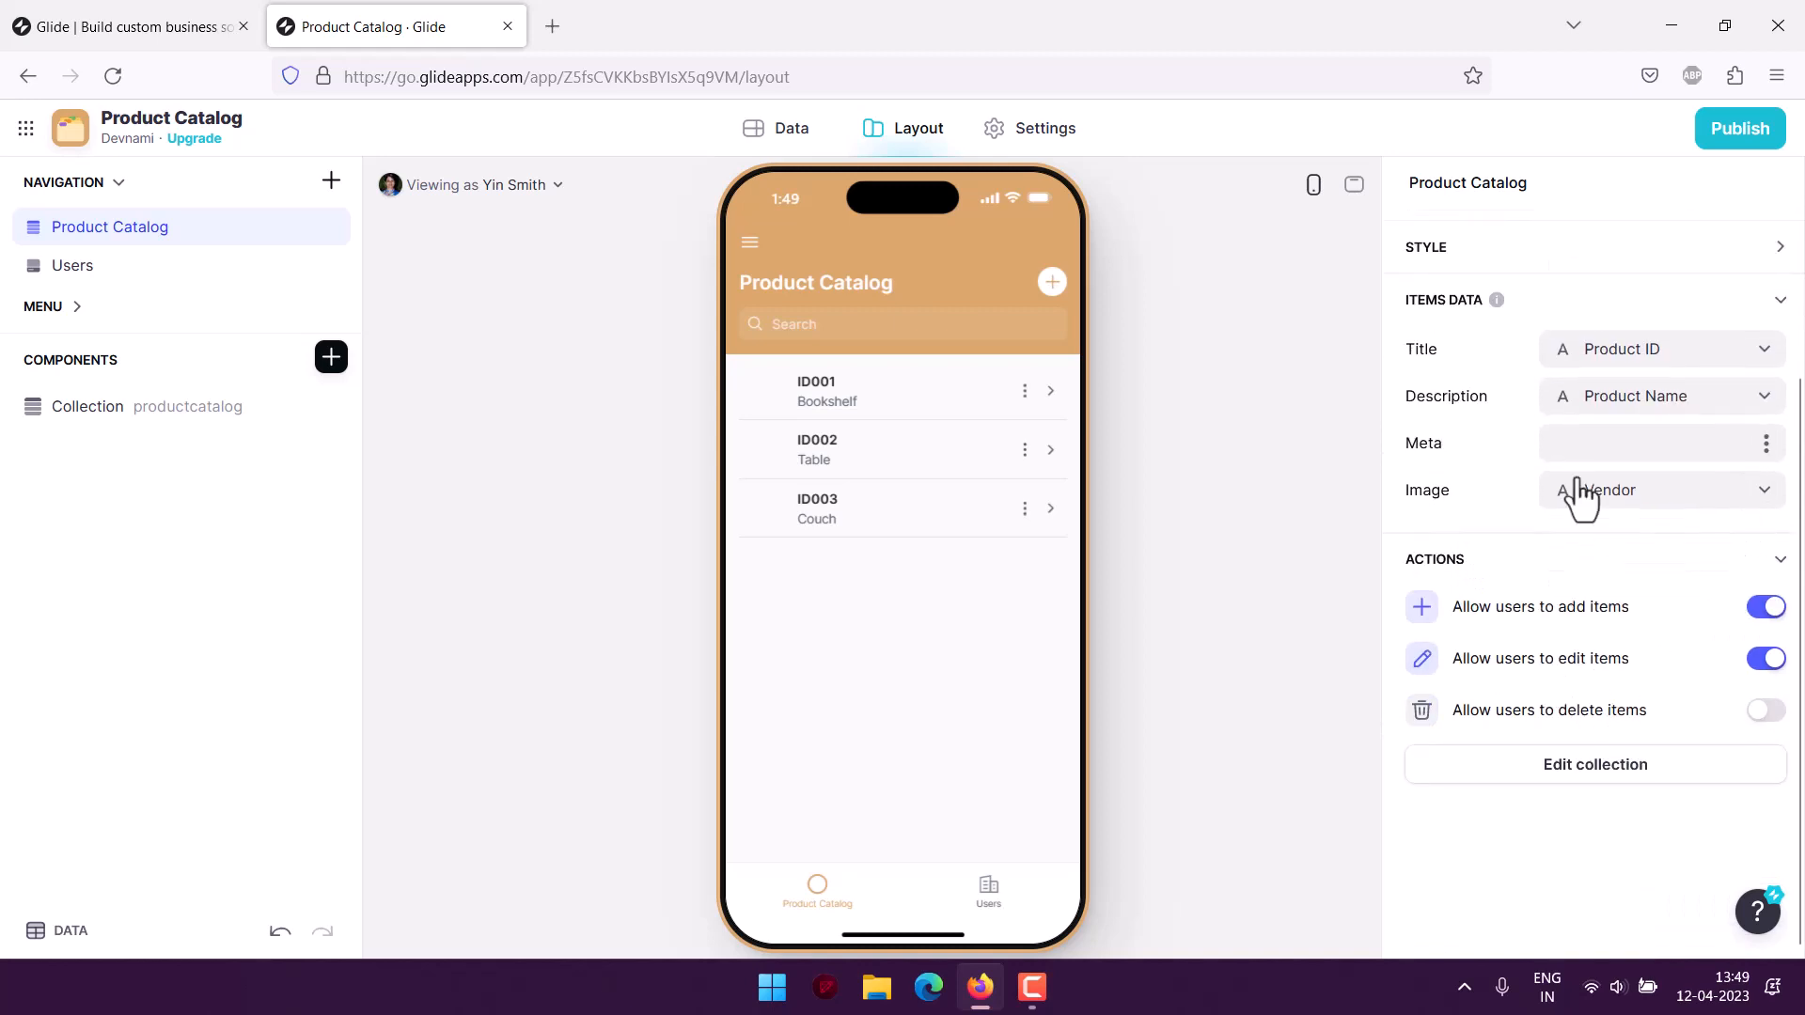
{"action": "scroll", "coordinate": [1575, 491], "scroll_direction": "up", "scroll_amount": 2}
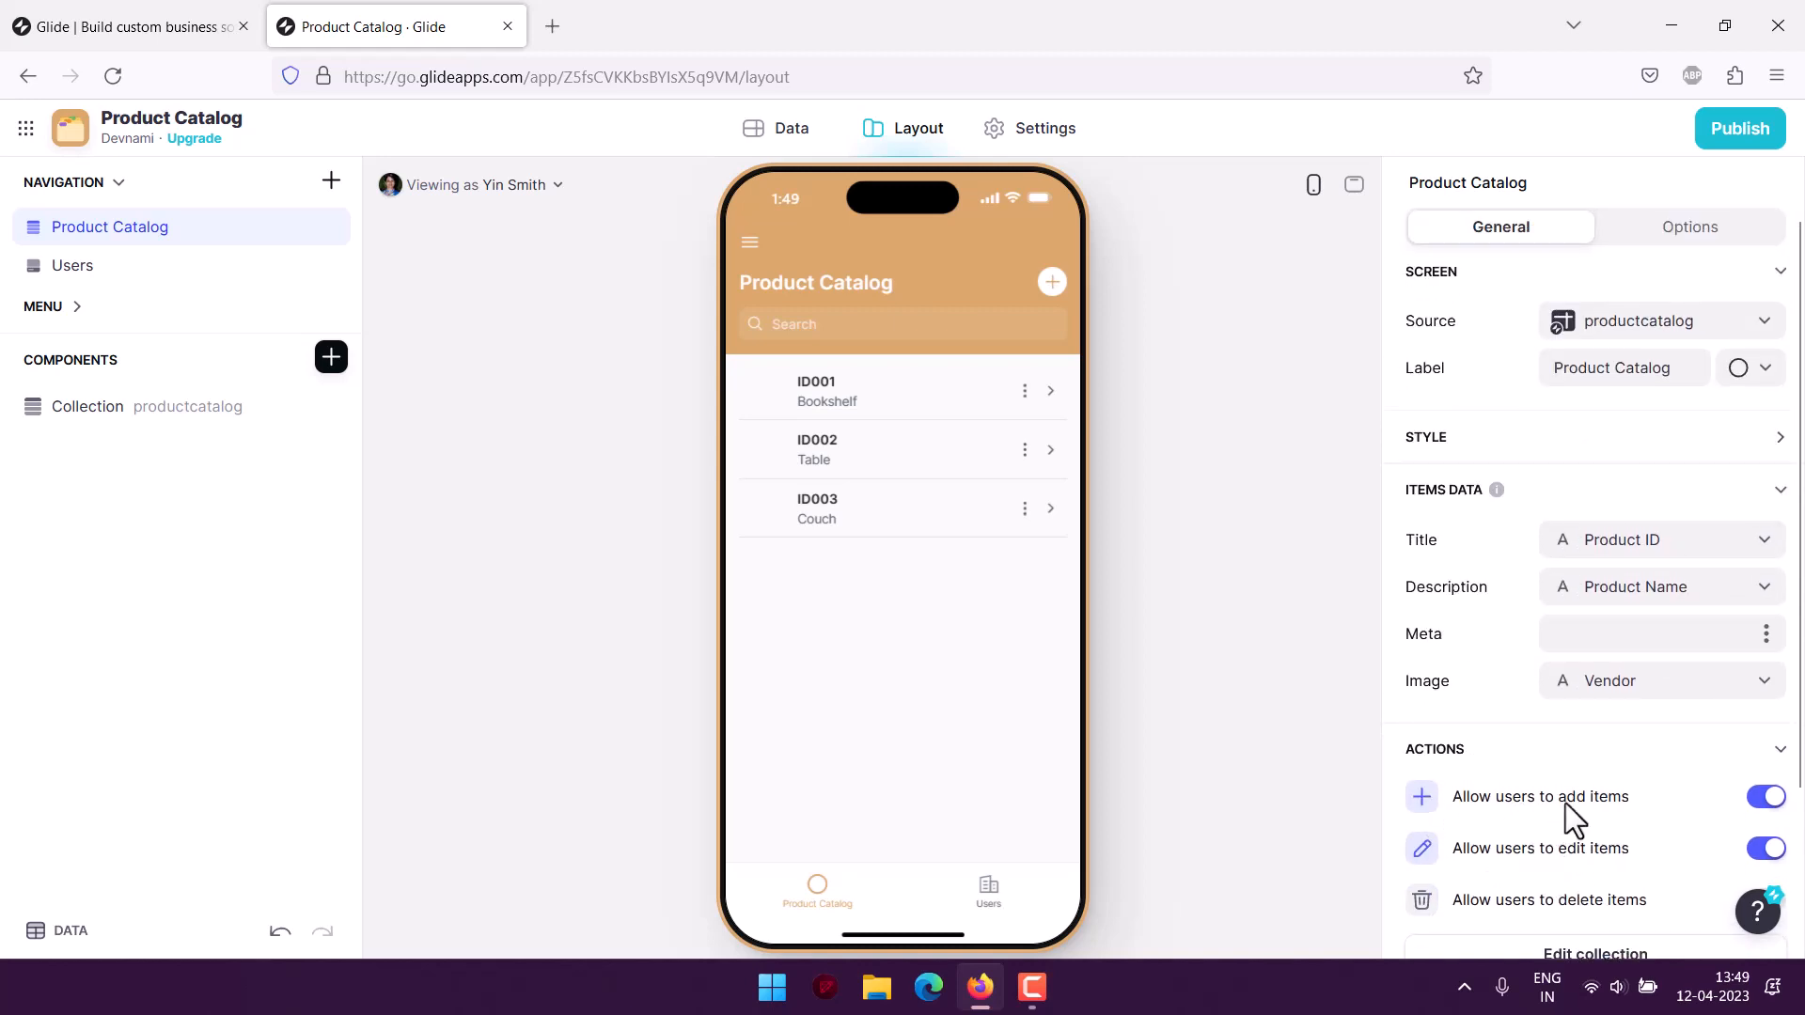
{"action": "left_click", "coordinate": [1748, 325]}
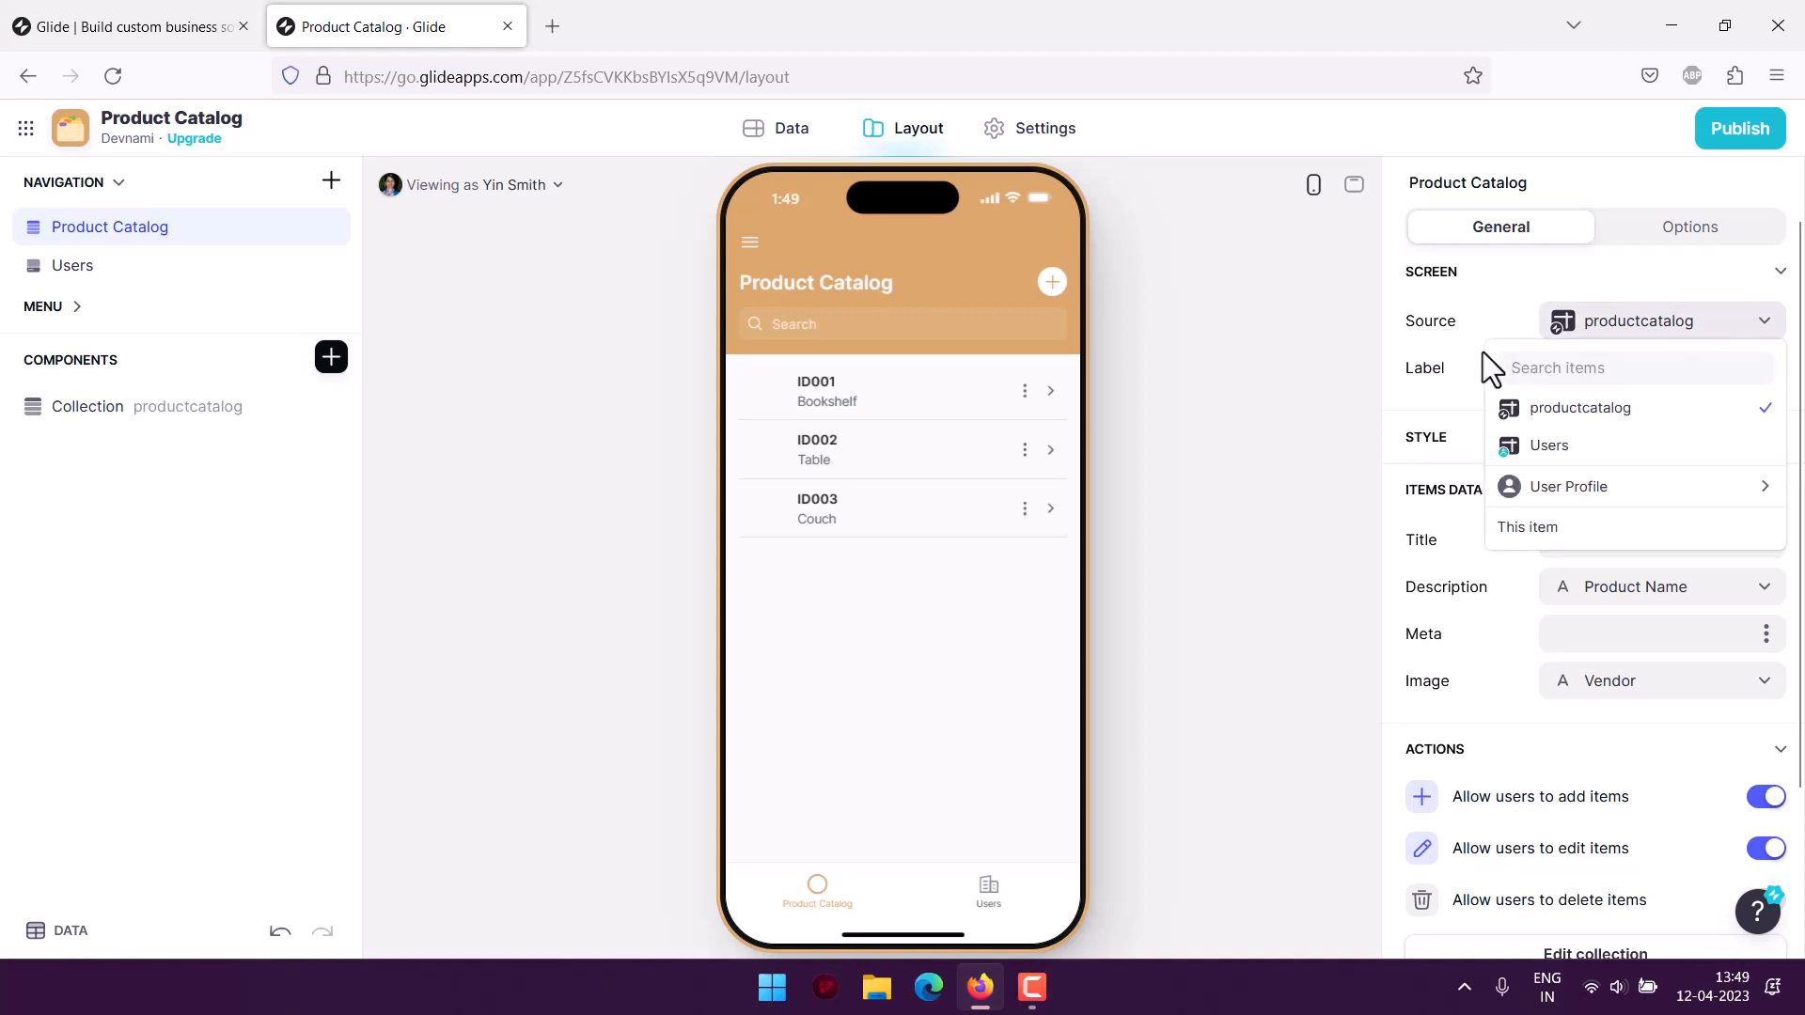
{"action": "left_click", "coordinate": [1523, 284]}
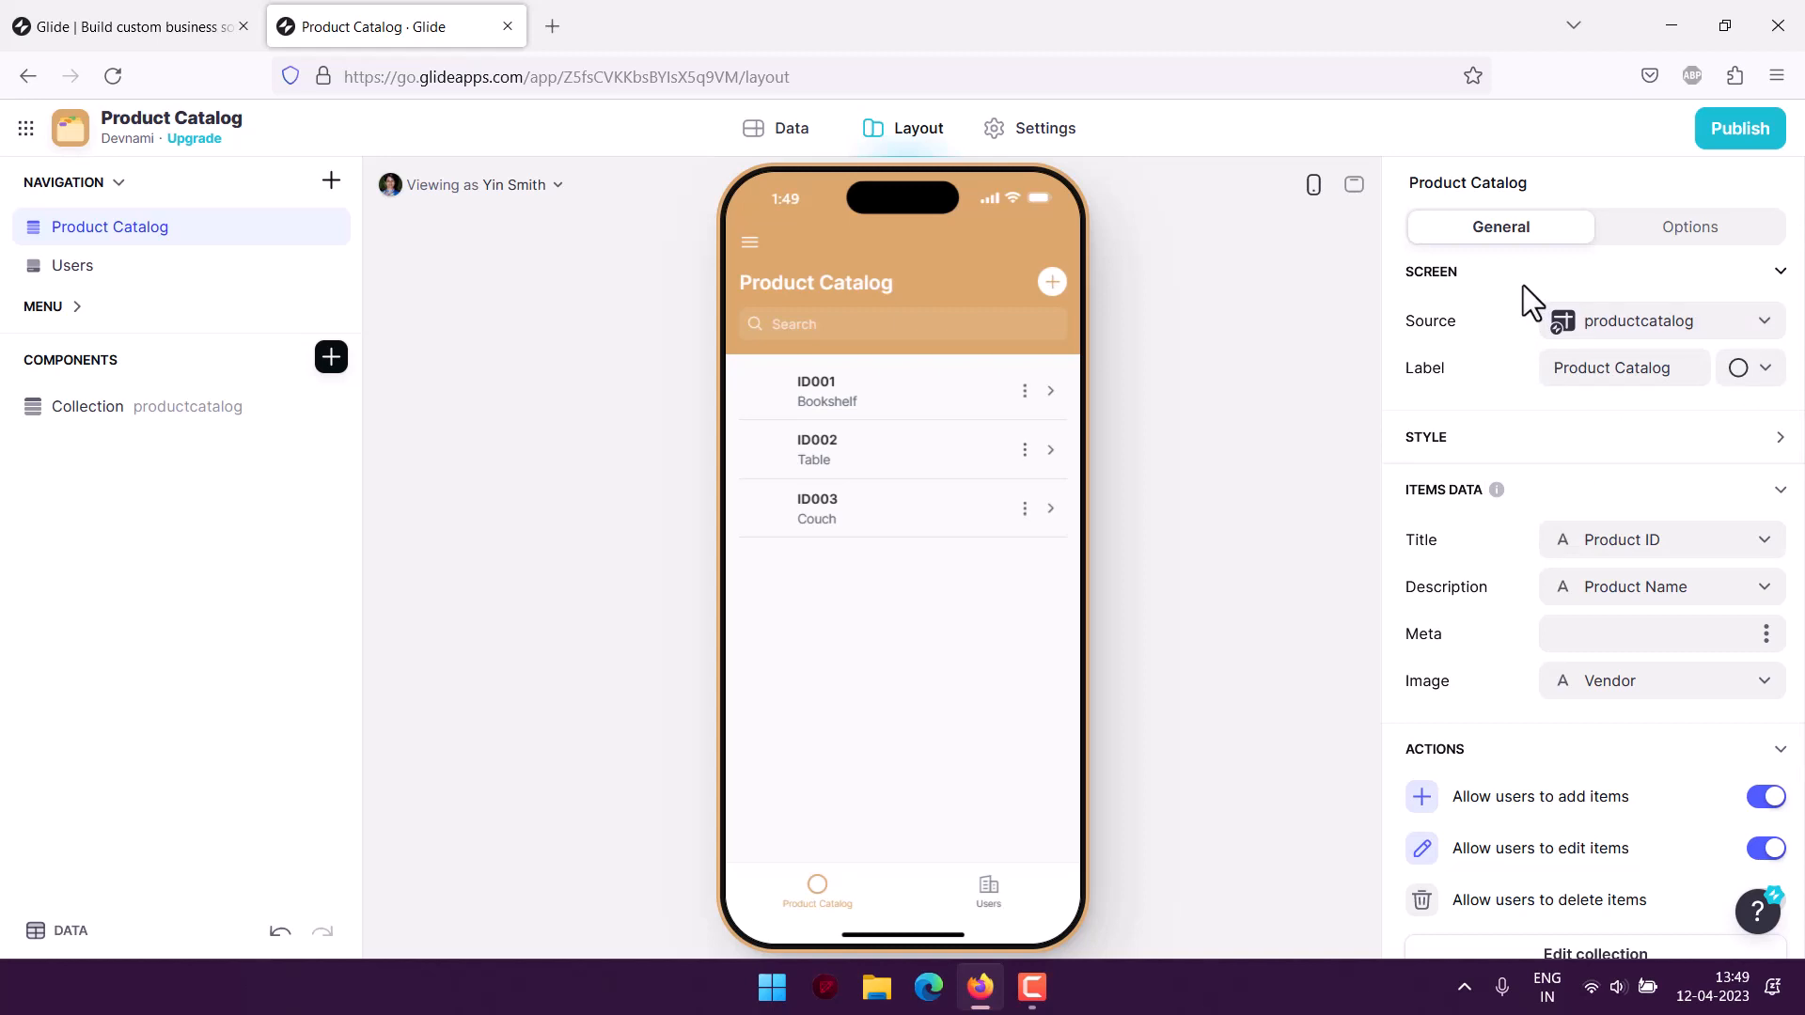
- Remove the Users tab from the app's navigation
{"action": "right_click", "coordinate": [71, 272]}
{"action": "left_click", "coordinate": [64, 348]}
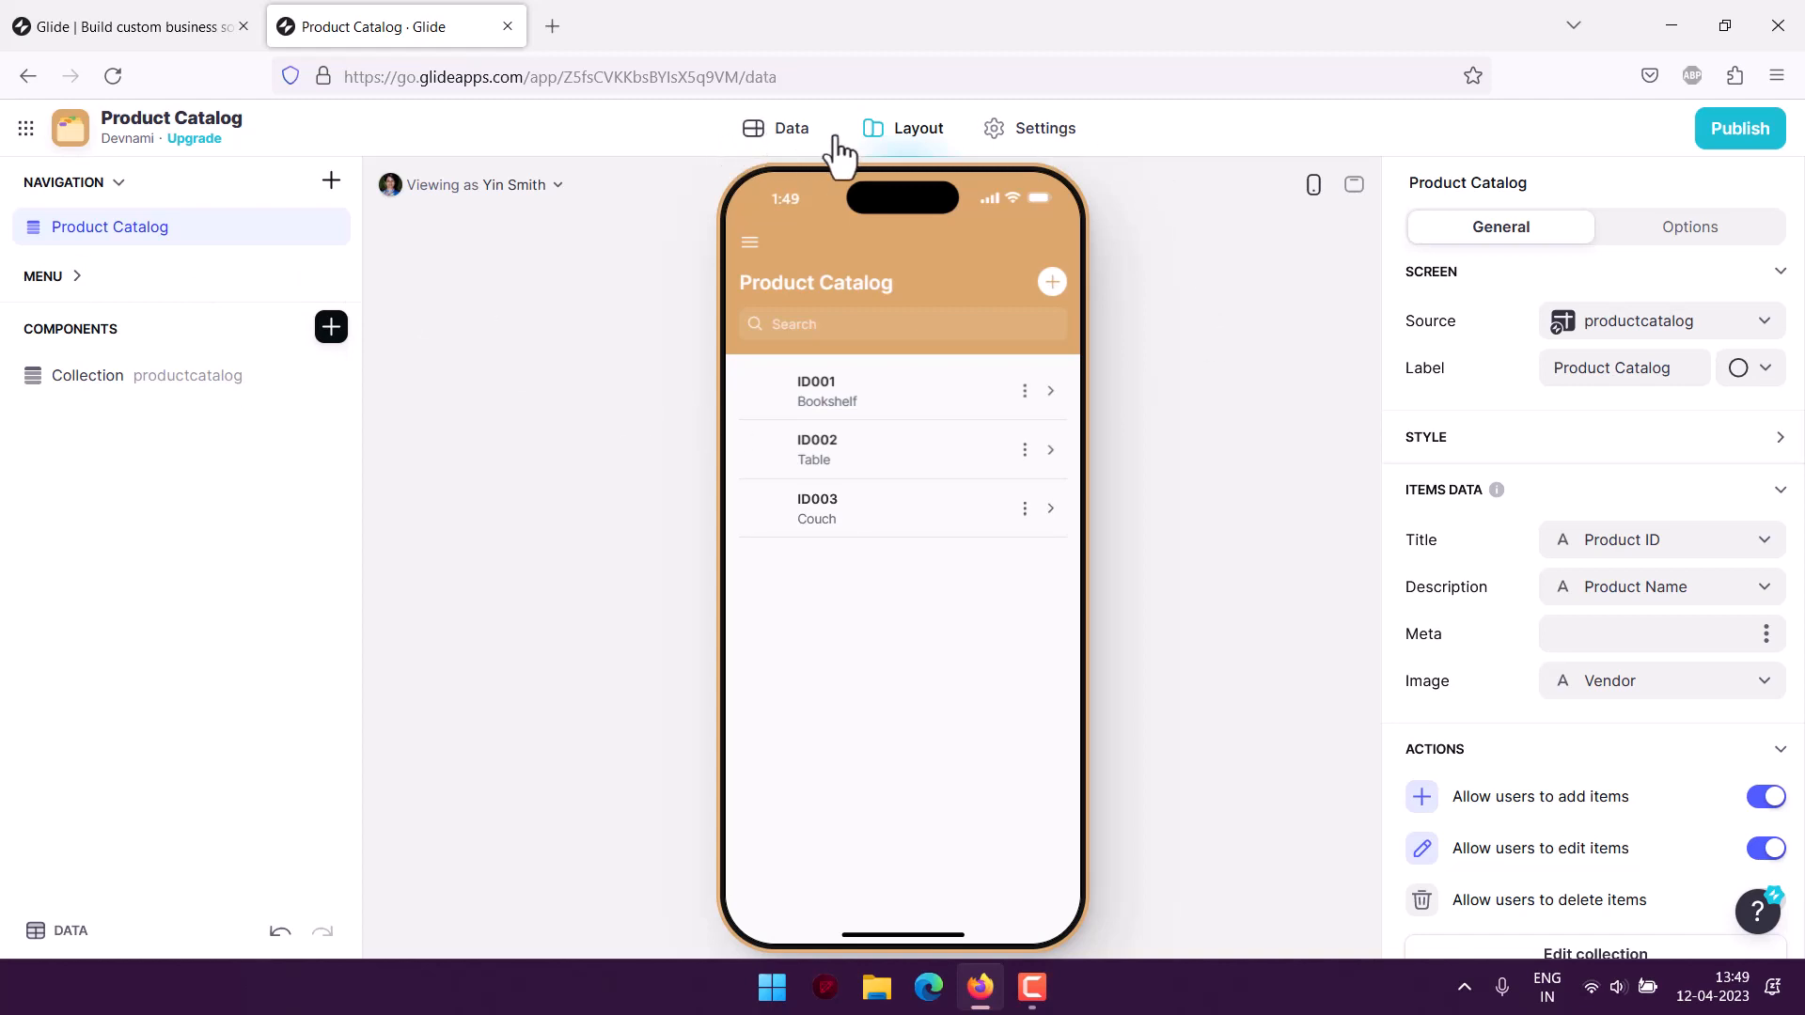
- Review the productcatalog table's data, and examine the layout's column choices for the list's Image and Meta fields
{"action": "left_click", "coordinate": [790, 132]}
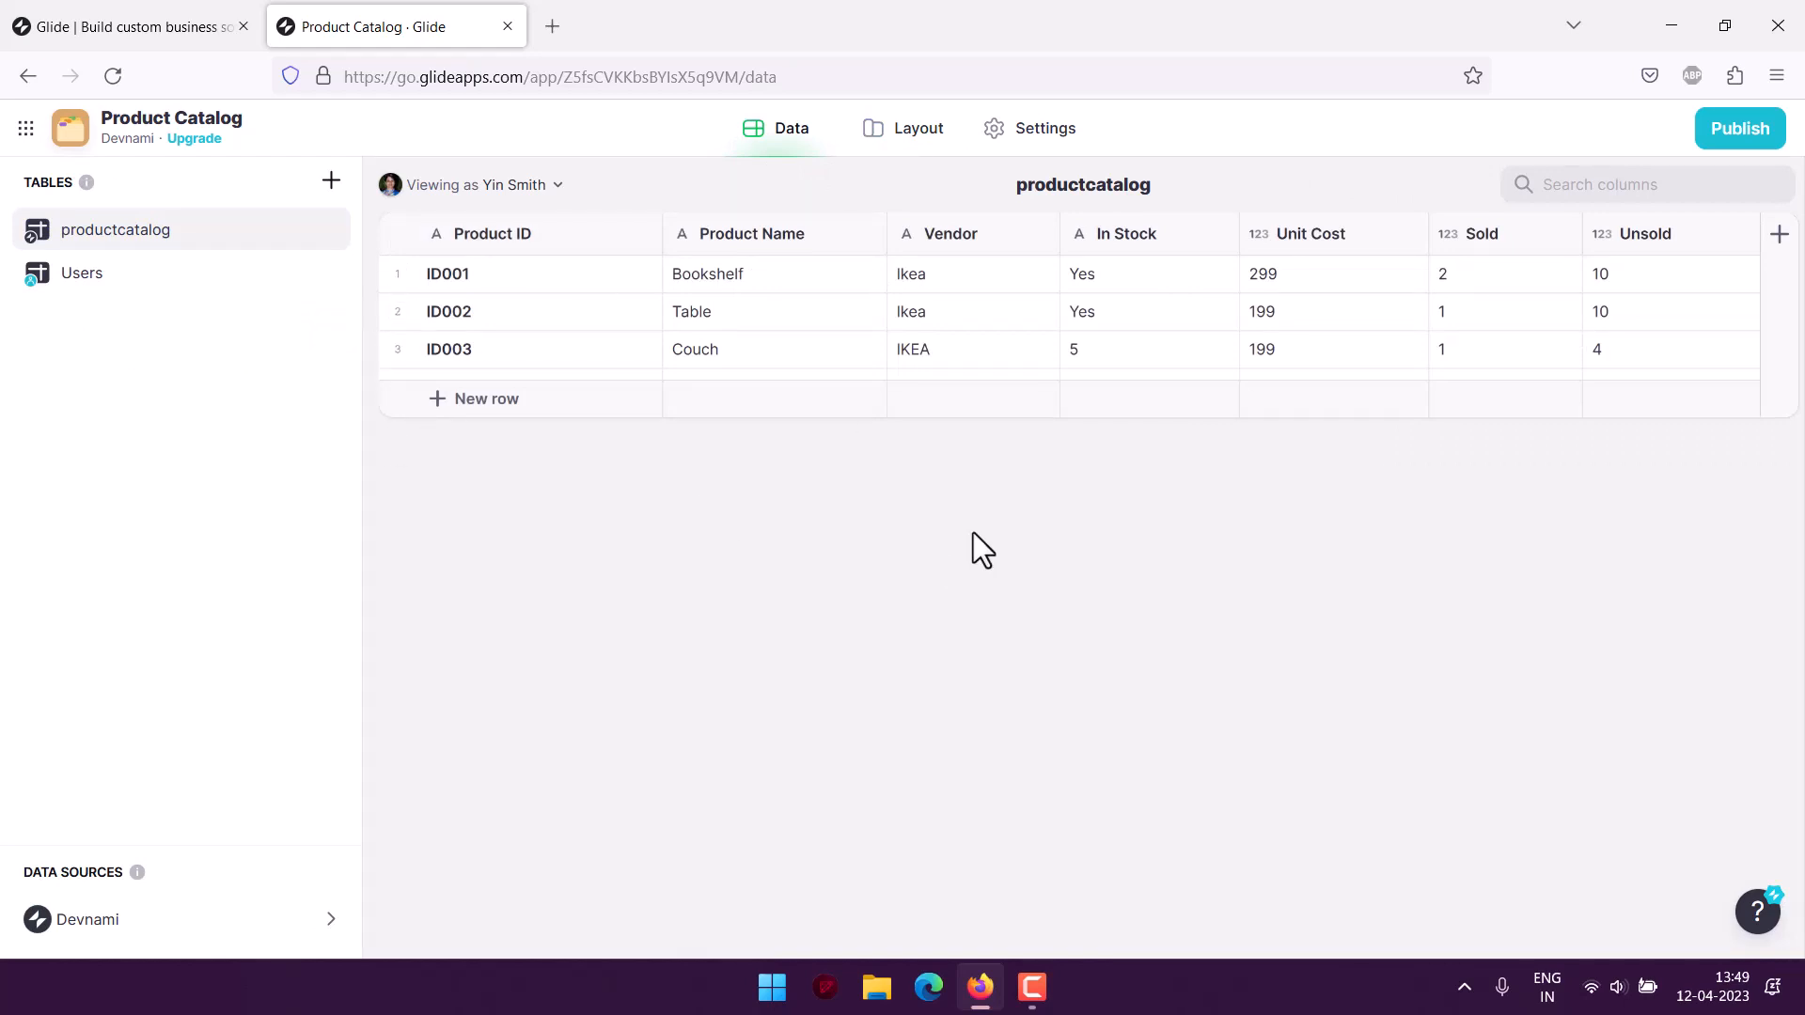
{"action": "left_click", "coordinate": [920, 133]}
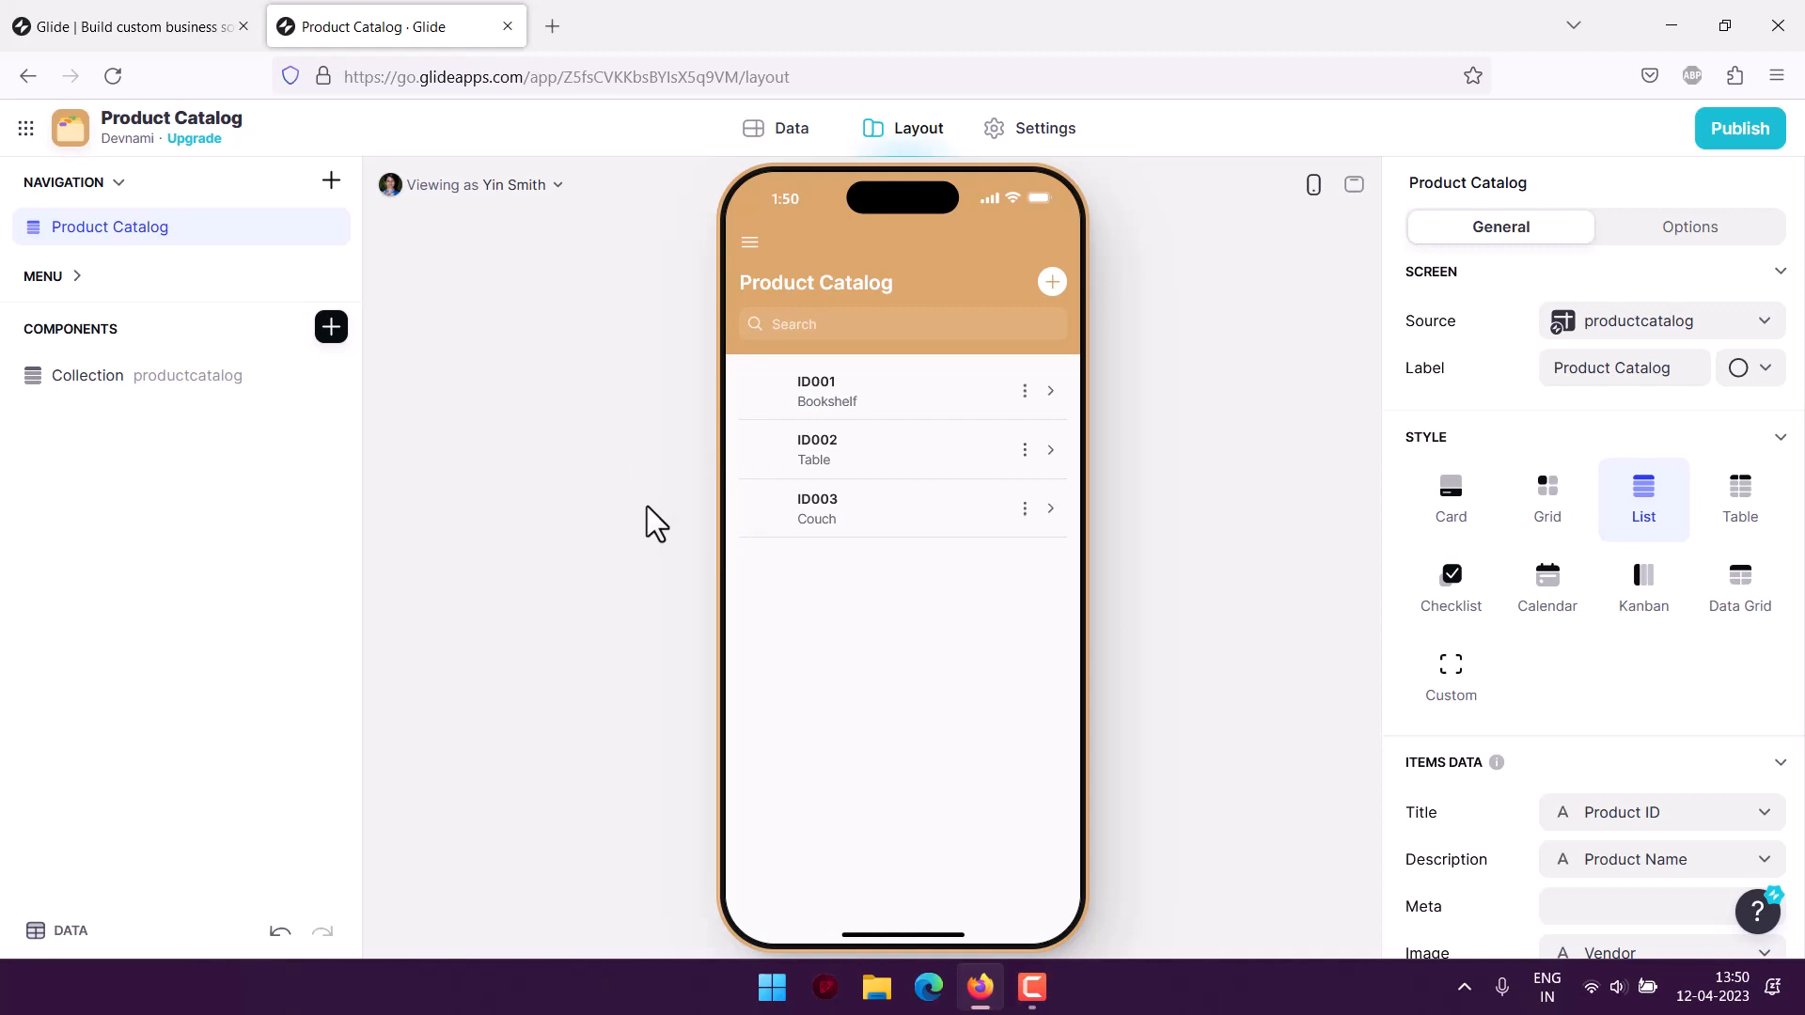
{"action": "scroll", "coordinate": [1694, 495], "scroll_direction": "down", "scroll_amount": 5}
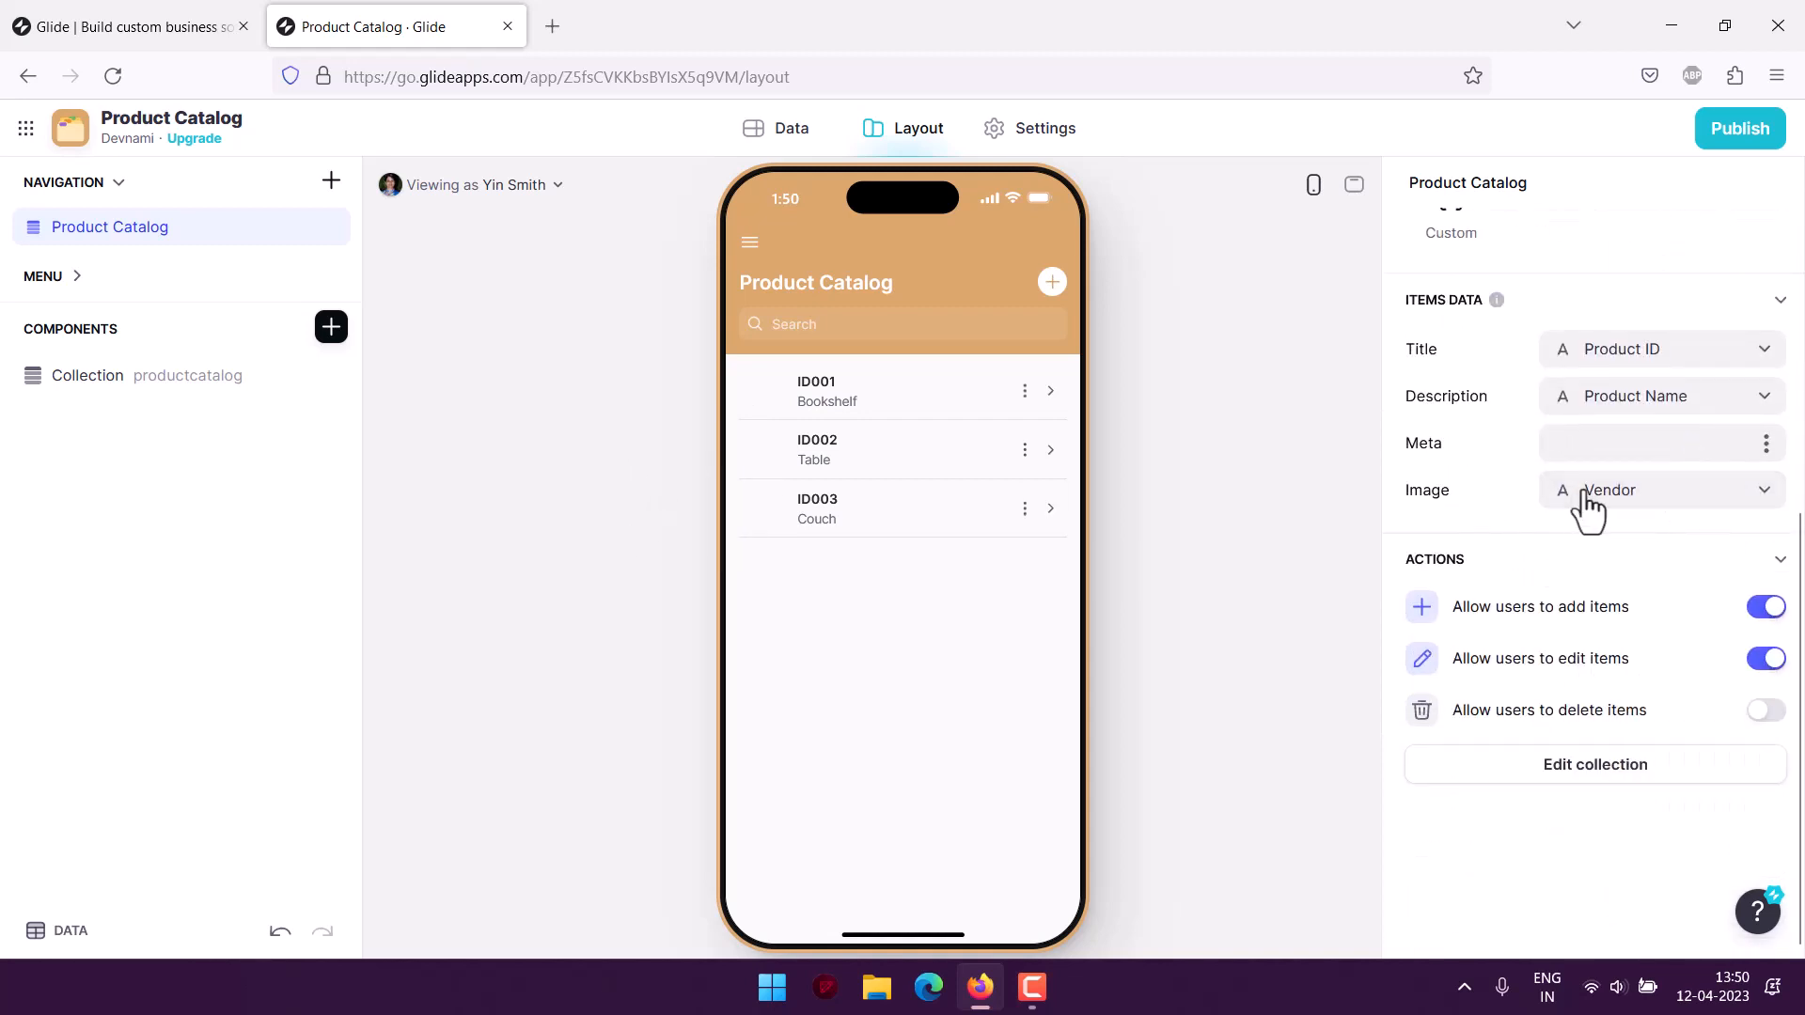
{"action": "left_click", "coordinate": [1765, 493]}
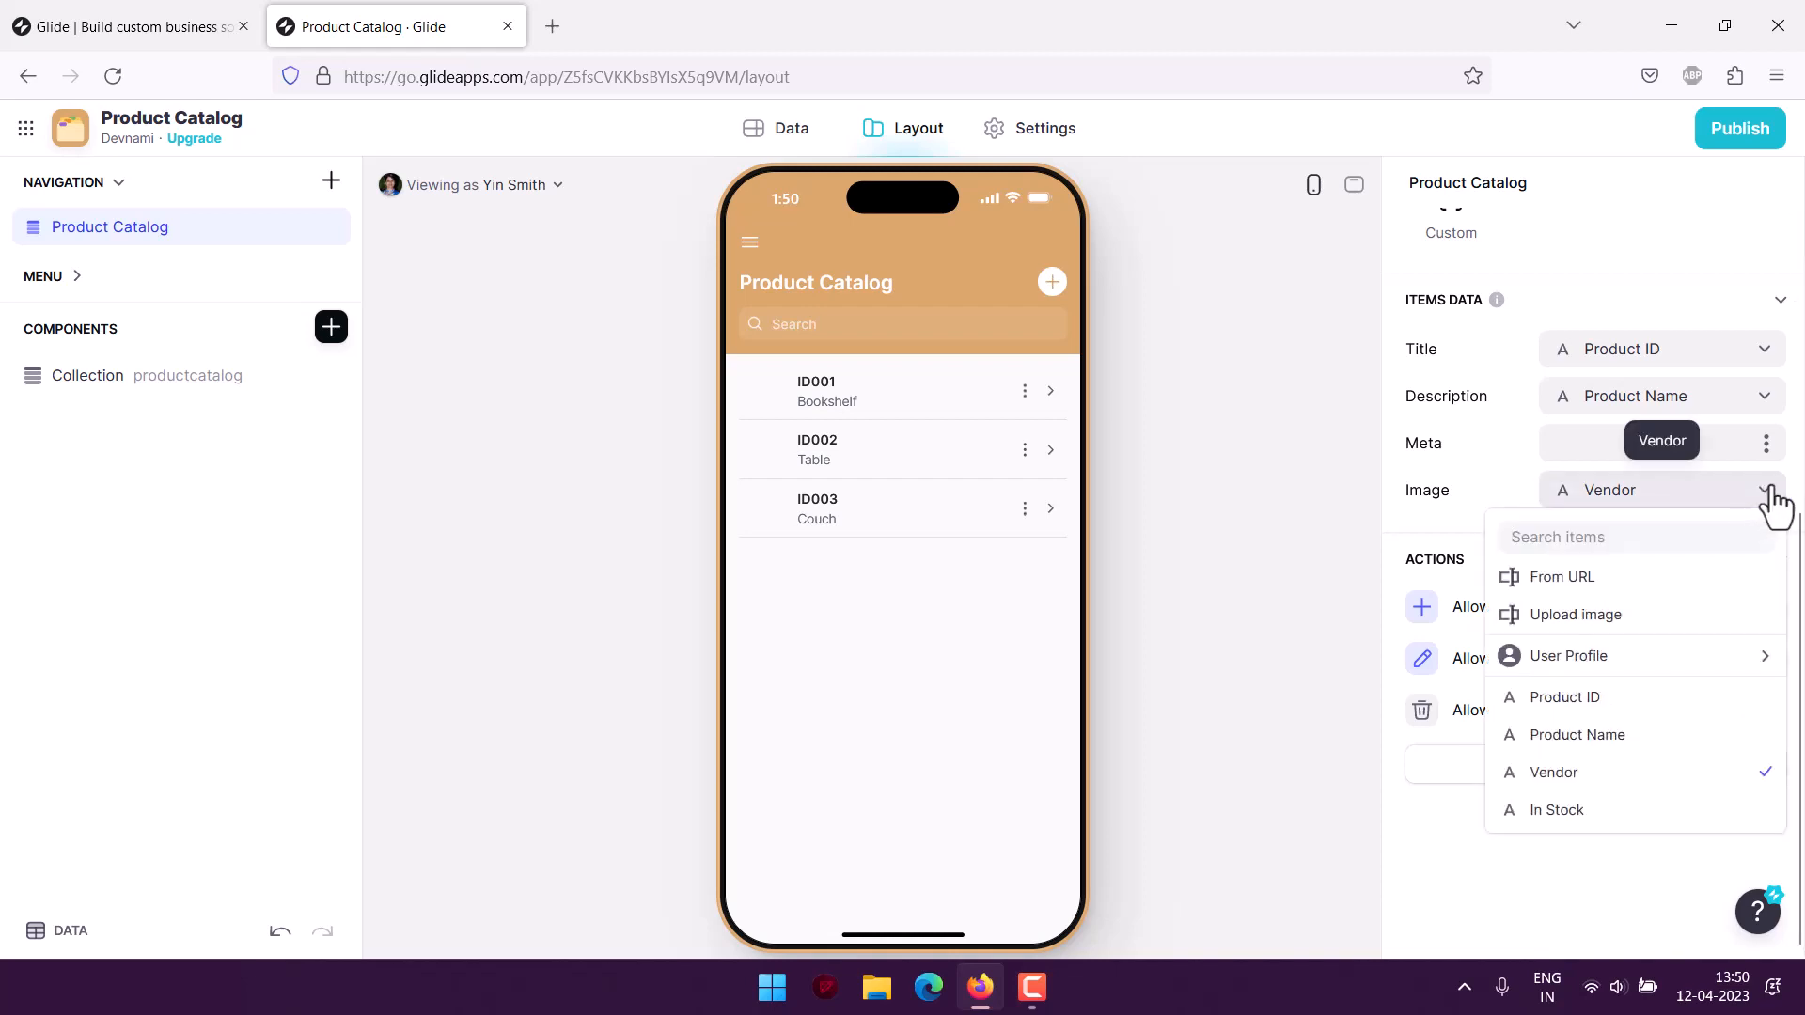
{"action": "left_click", "coordinate": [1435, 519]}
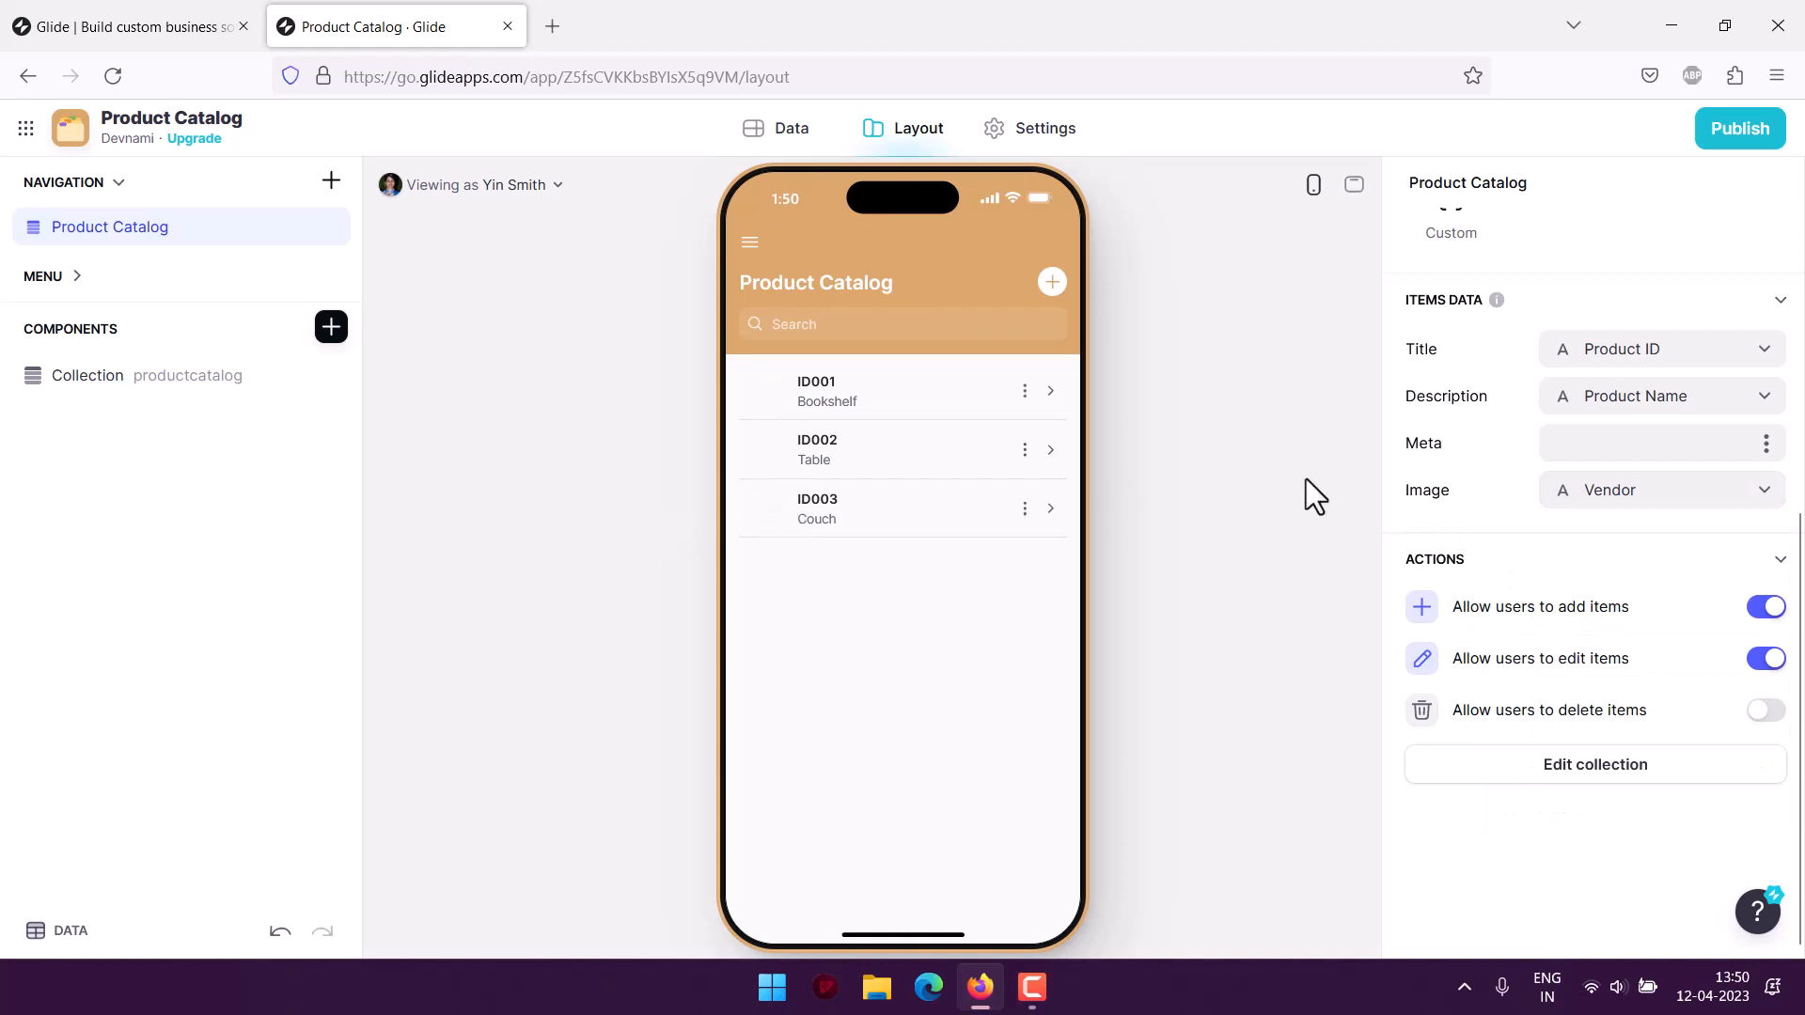
{"action": "left_click", "coordinate": [1767, 444]}
{"action": "scroll", "coordinate": [1613, 470], "scroll_direction": "up", "scroll_amount": 5}
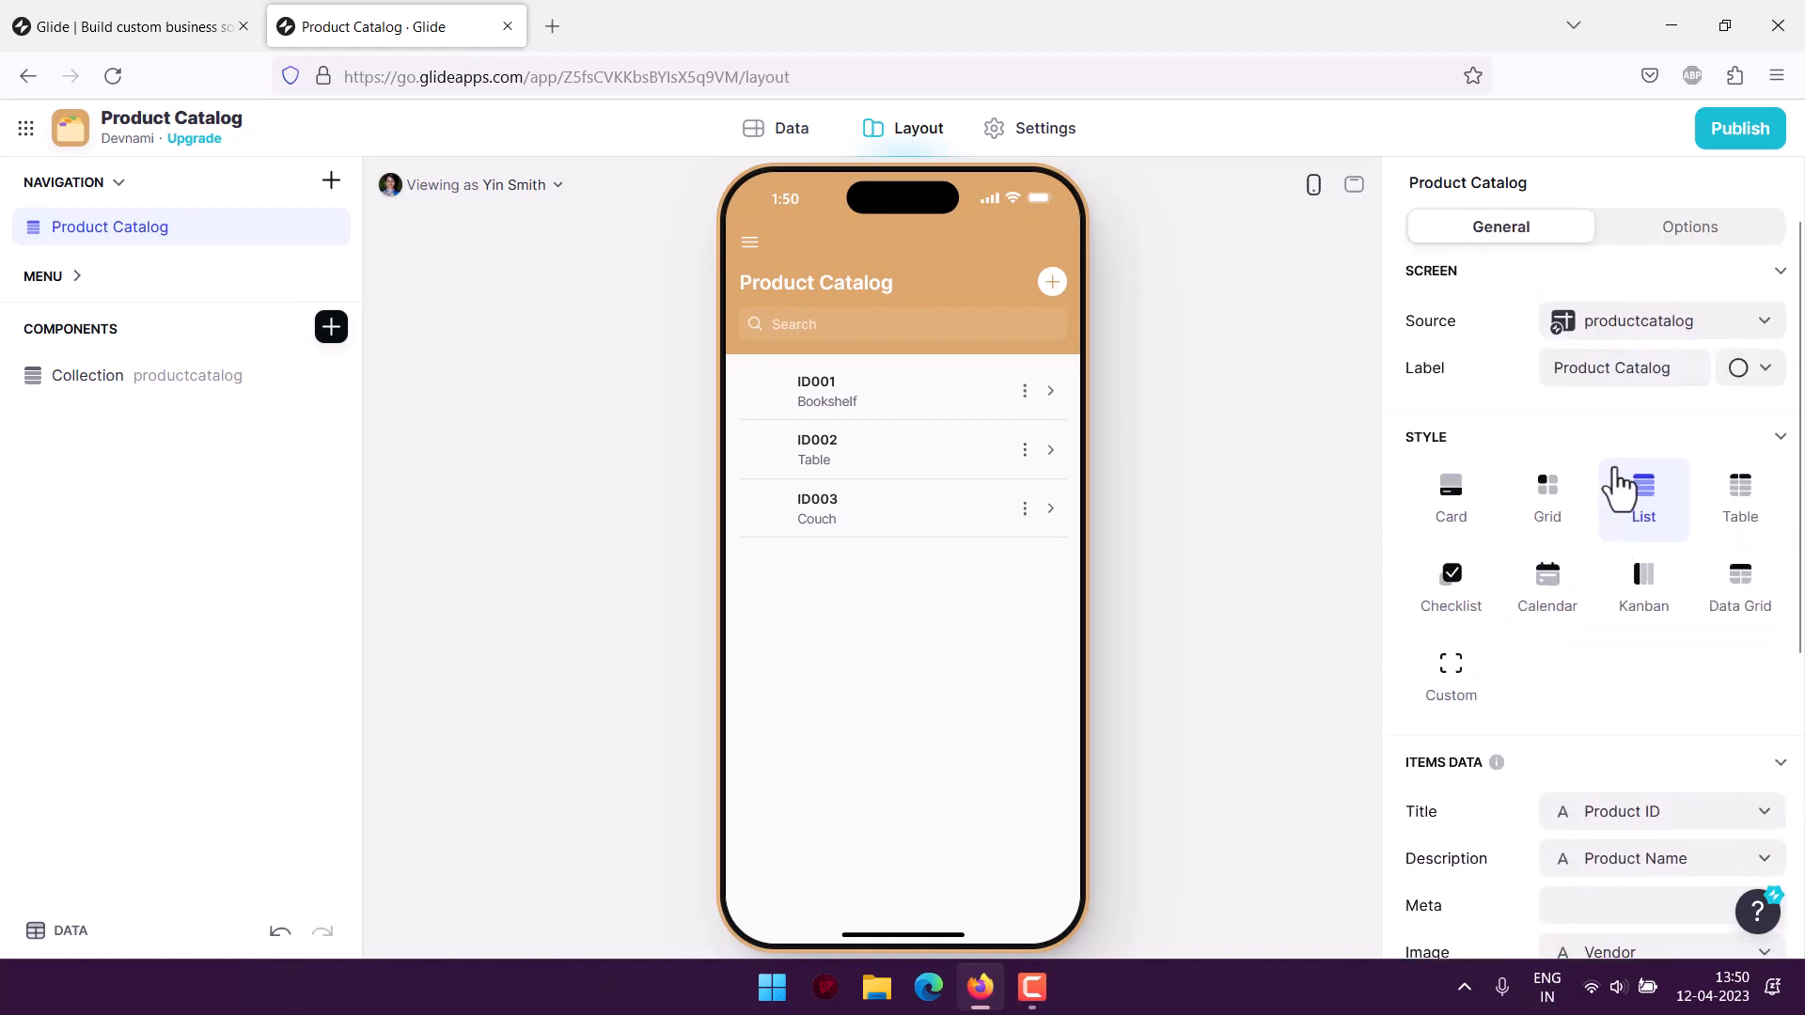